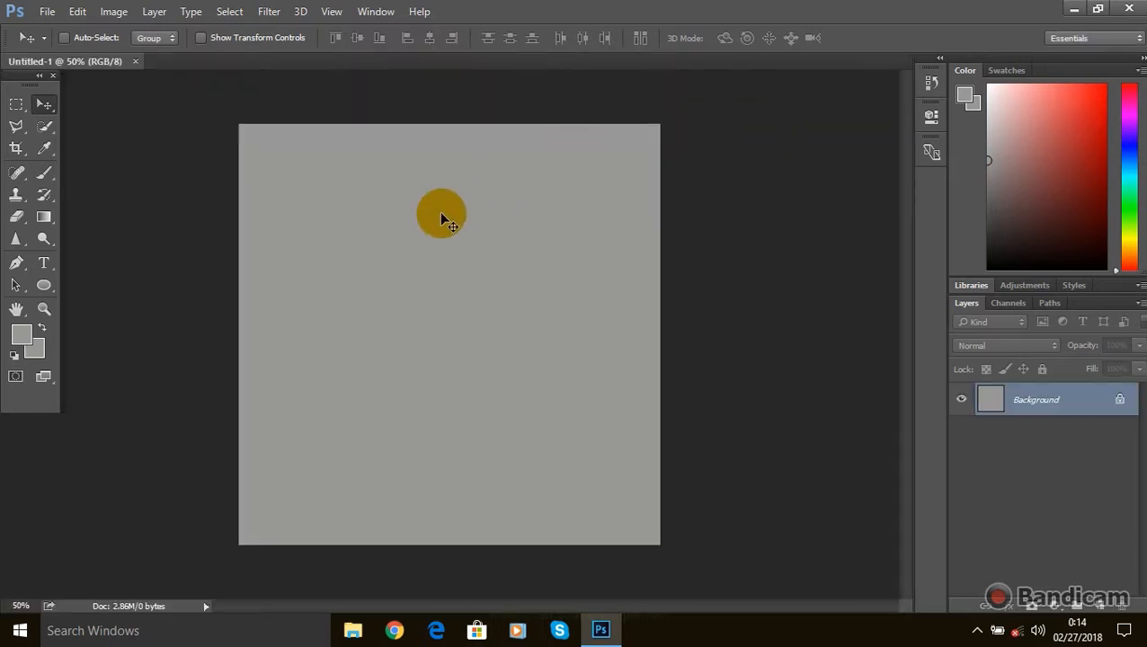
Add a new layer and draw a circle about 464 px across near the canvas centre with the Ellipse tool.
left_click(1098, 607)
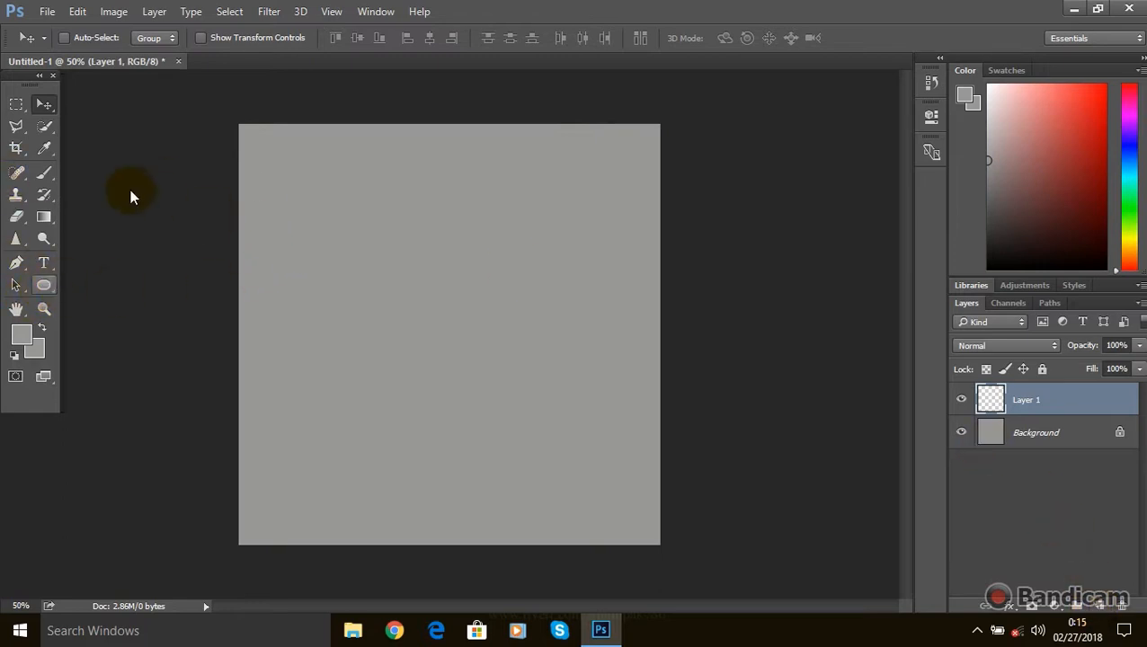
key("u")
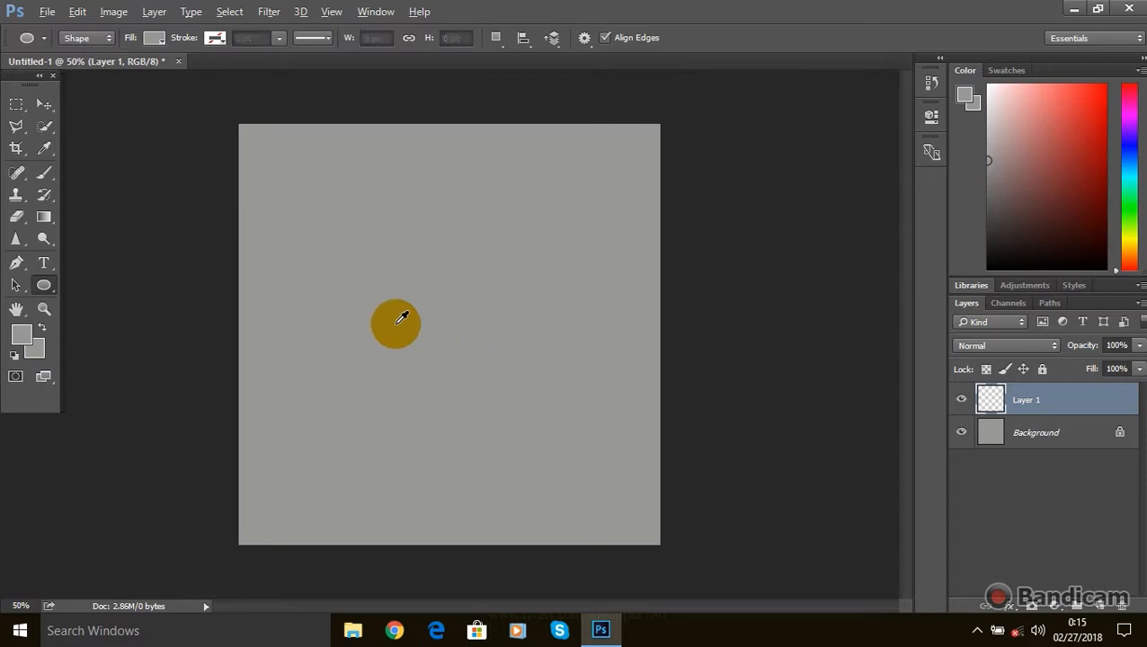
left_click_drag(413, 309, 533, 435)
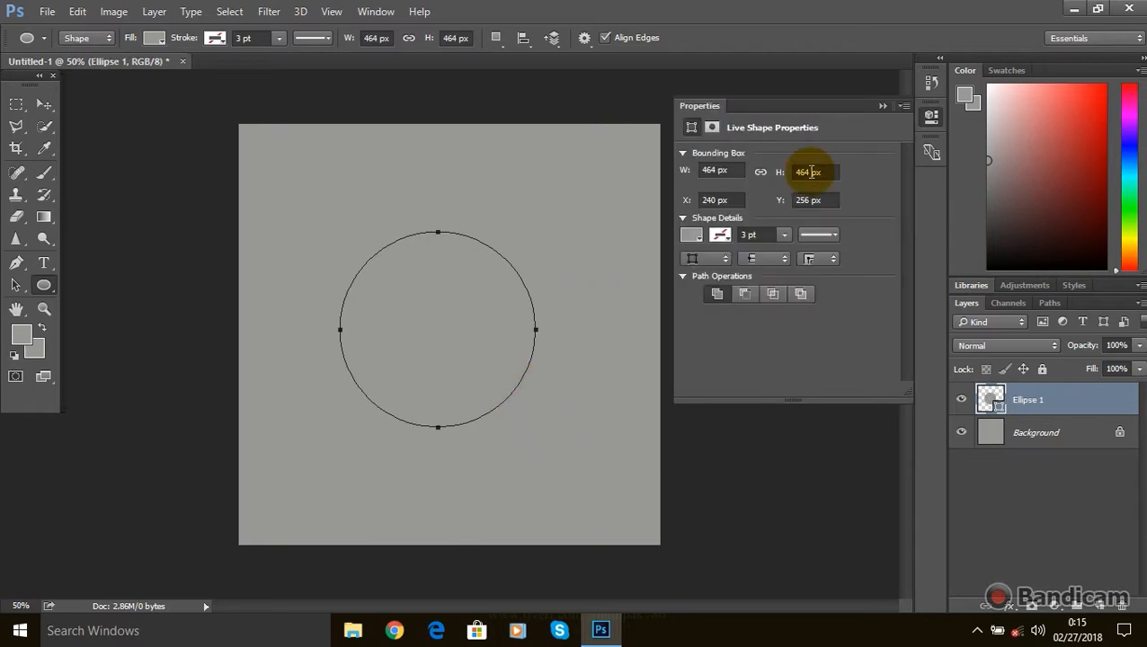
Try light pink, salmon and light orange swatches as the circle's fill colour.
left_click(690, 237)
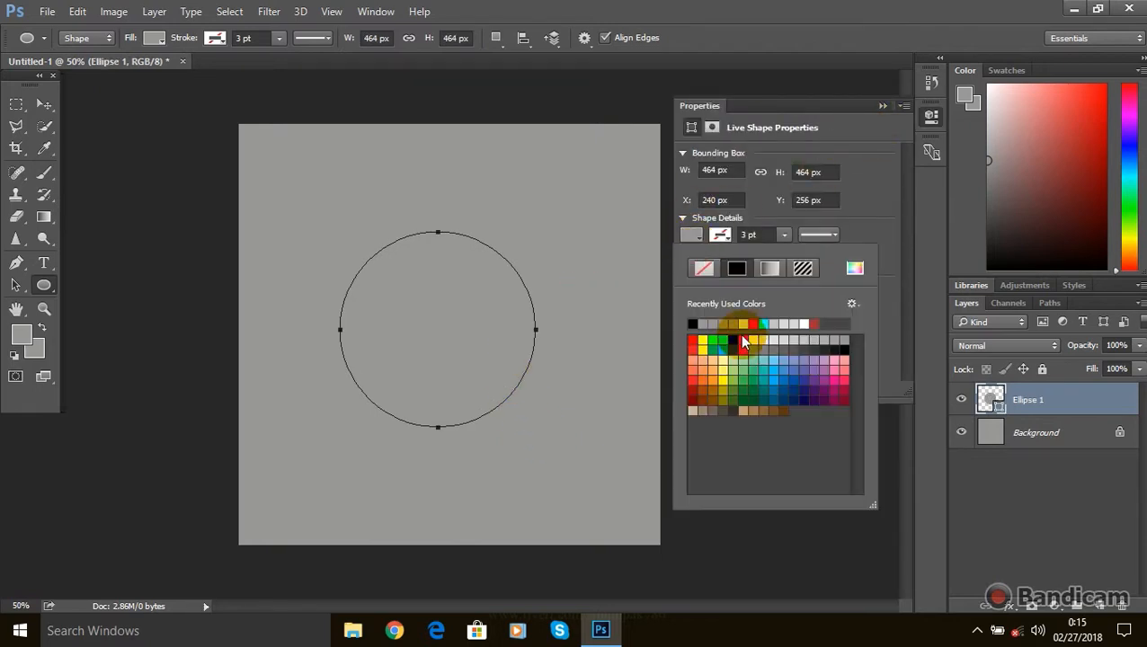
left_click(834, 360)
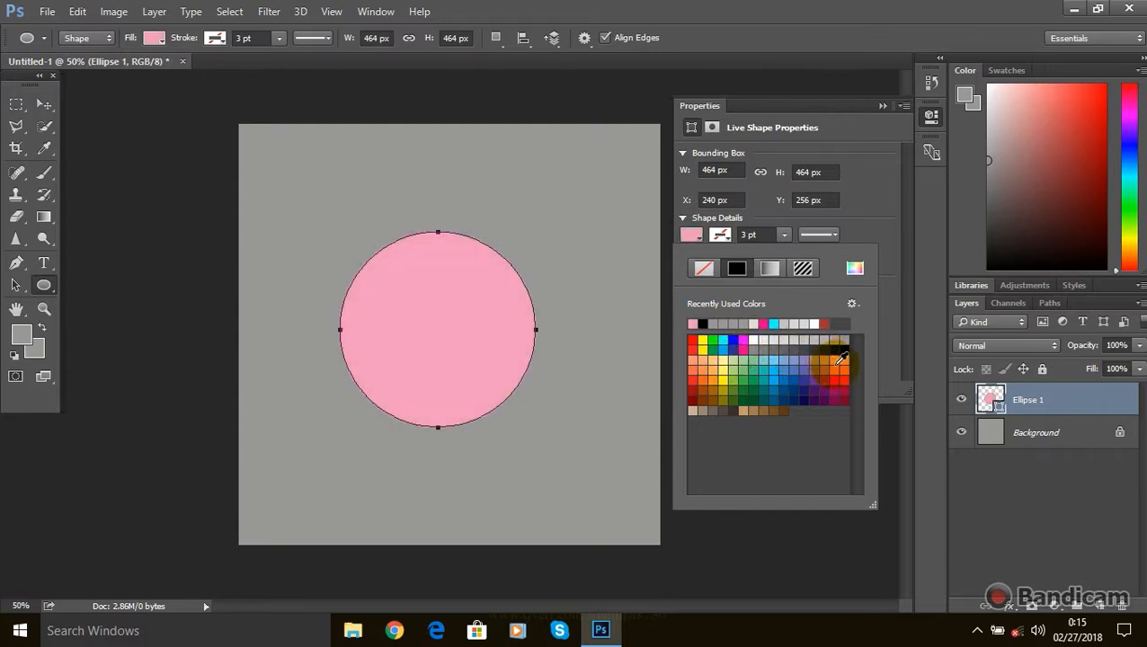
left_click(693, 362)
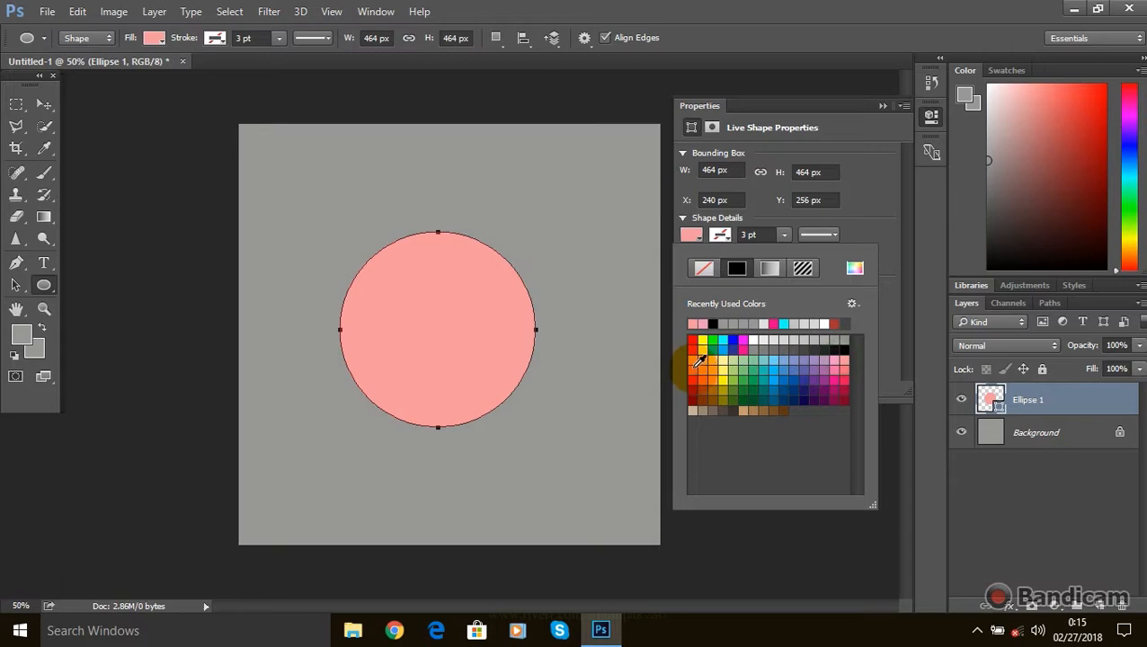
left_click(703, 360)
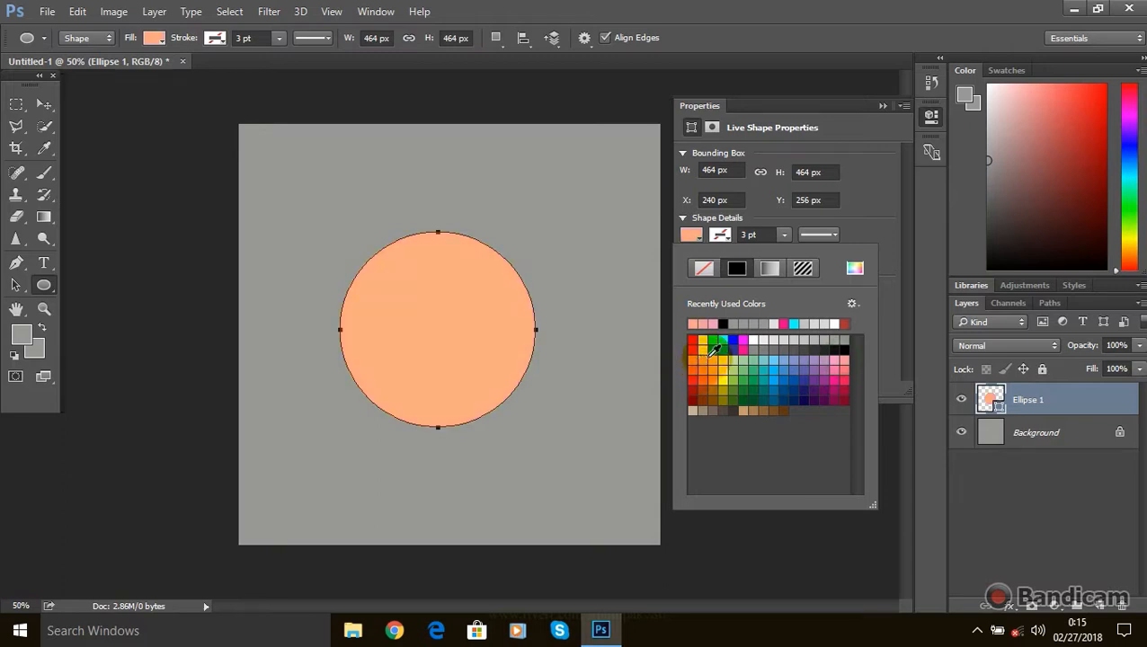
left_click(702, 322)
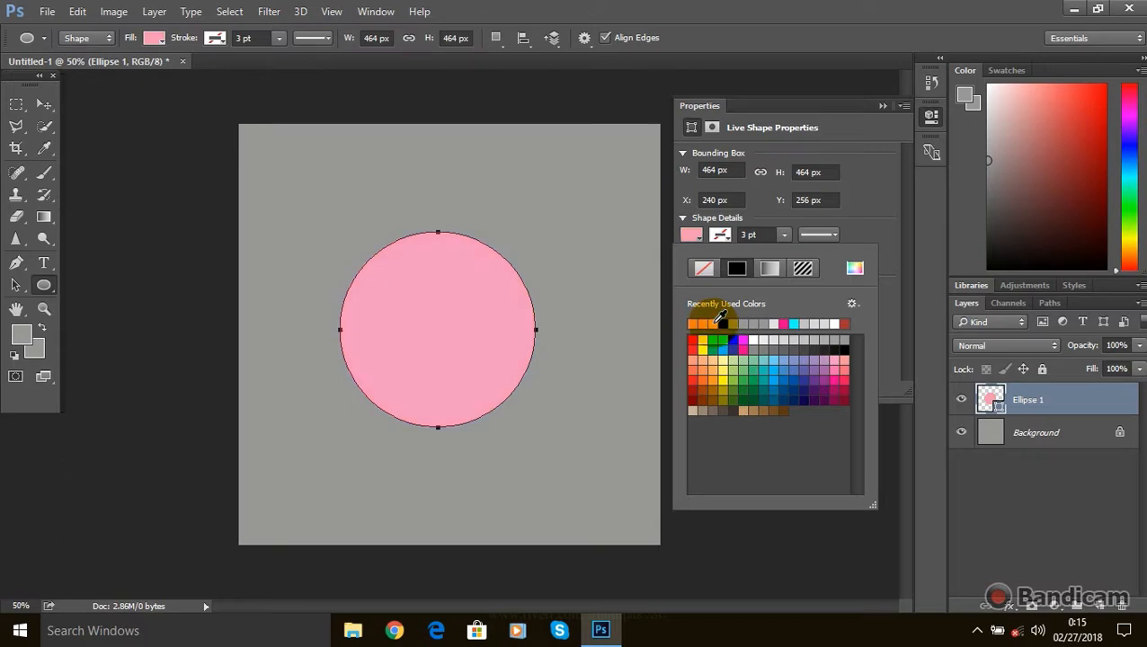
Give the circle a custom pale blue fill, #cae2f7, and close the shape properties.
left_click(853, 269)
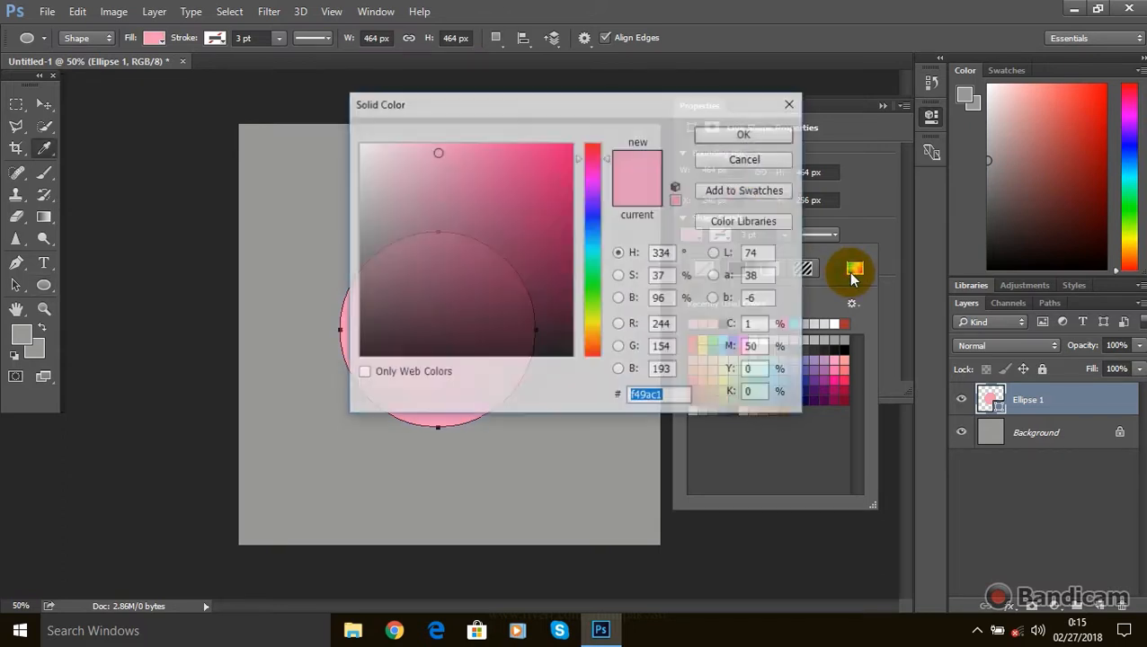
mouse_move(468, 164)
left_mouse_down()
mouse_move(427, 149)
mouse_move(433, 169)
mouse_move(397, 141)
mouse_move(425, 144)
left_mouse_up()
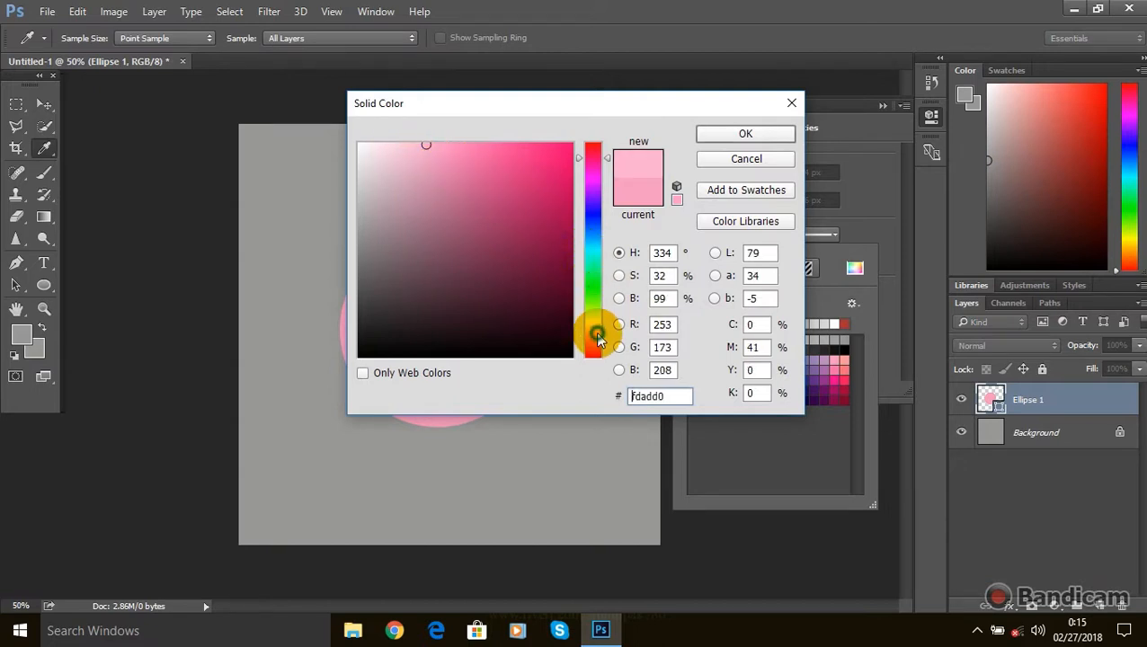
left_click(596, 333)
left_click_drag(596, 333, 591, 239)
left_click(472, 158)
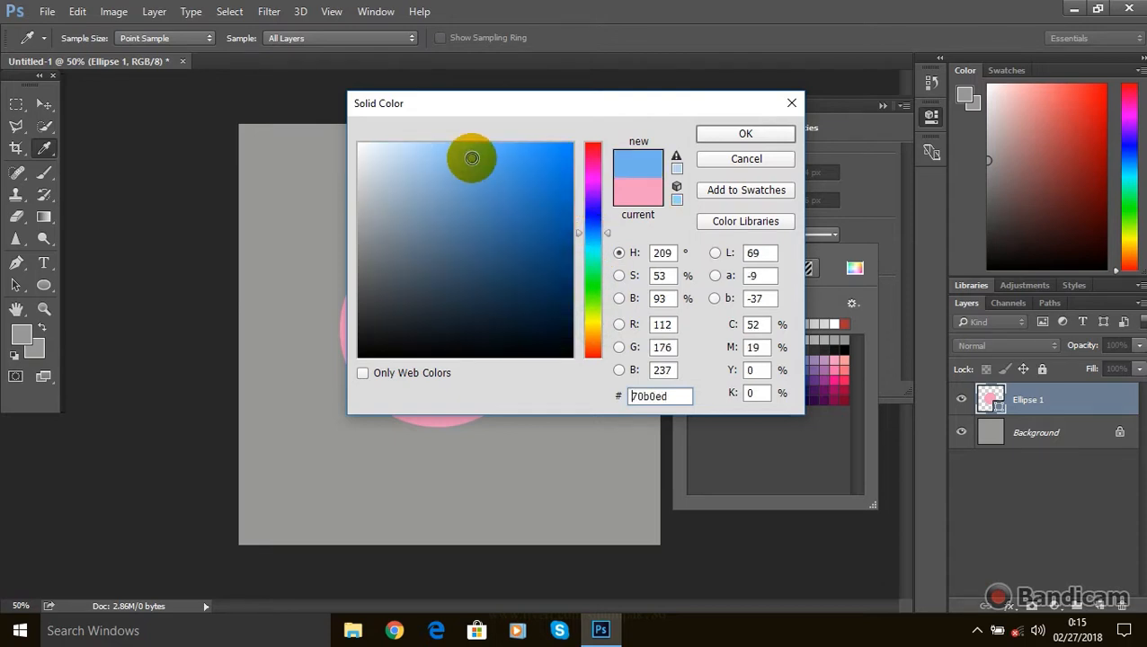
mouse_move(472, 158)
left_mouse_down()
mouse_move(429, 154)
mouse_move(410, 176)
mouse_move(394, 171)
mouse_move(401, 158)
left_mouse_up()
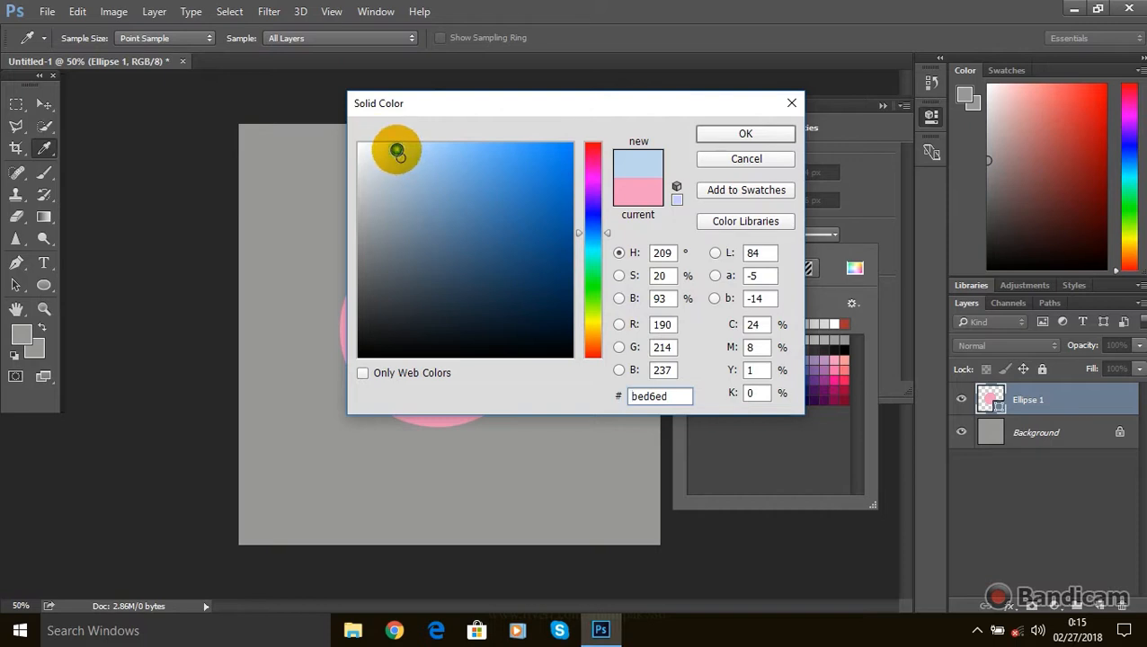
left_click_drag(396, 149, 398, 146)
left_click(735, 132)
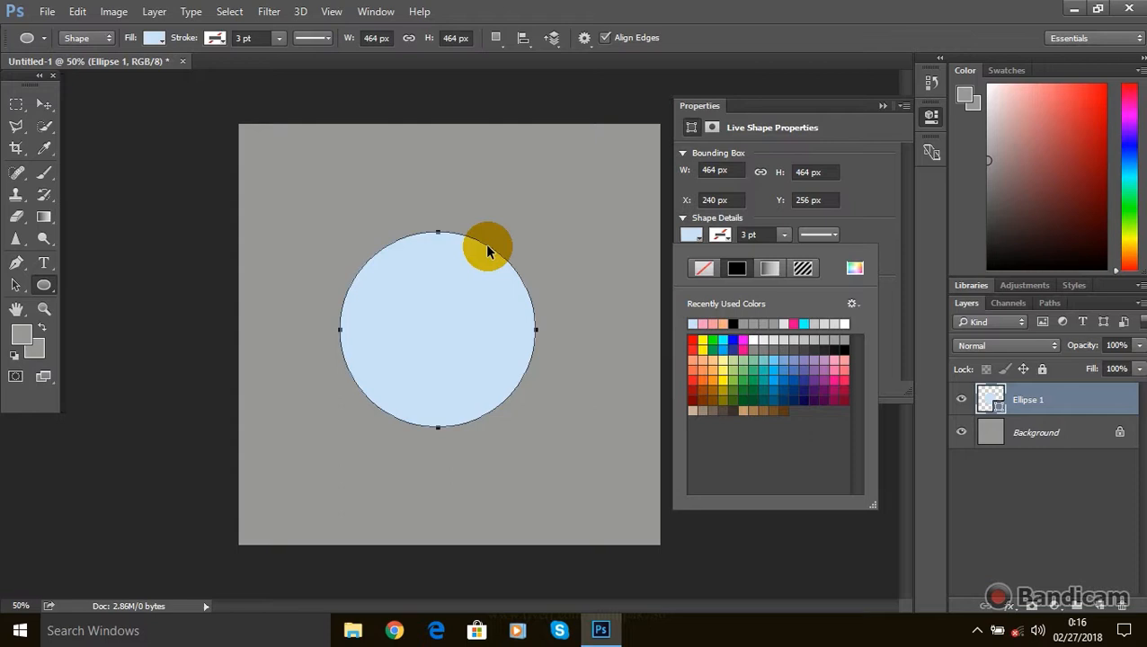
left_click(881, 105)
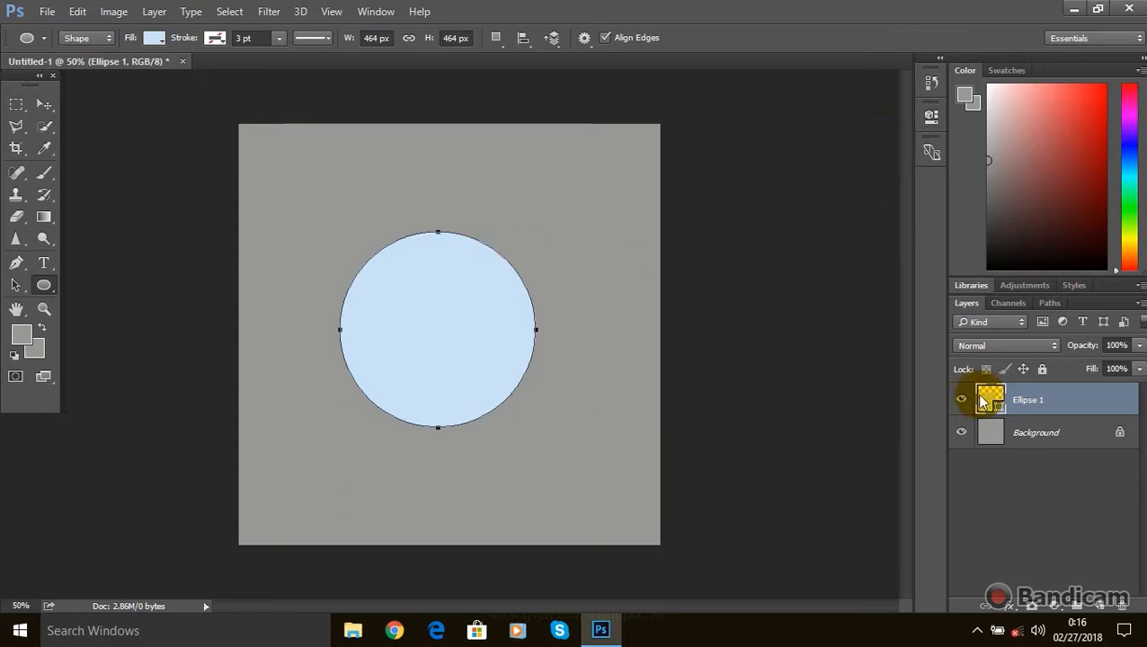
Rasterize the Ellipse 1 layer and start a Warp transform on the pale blue circle.
right_click(1018, 400)
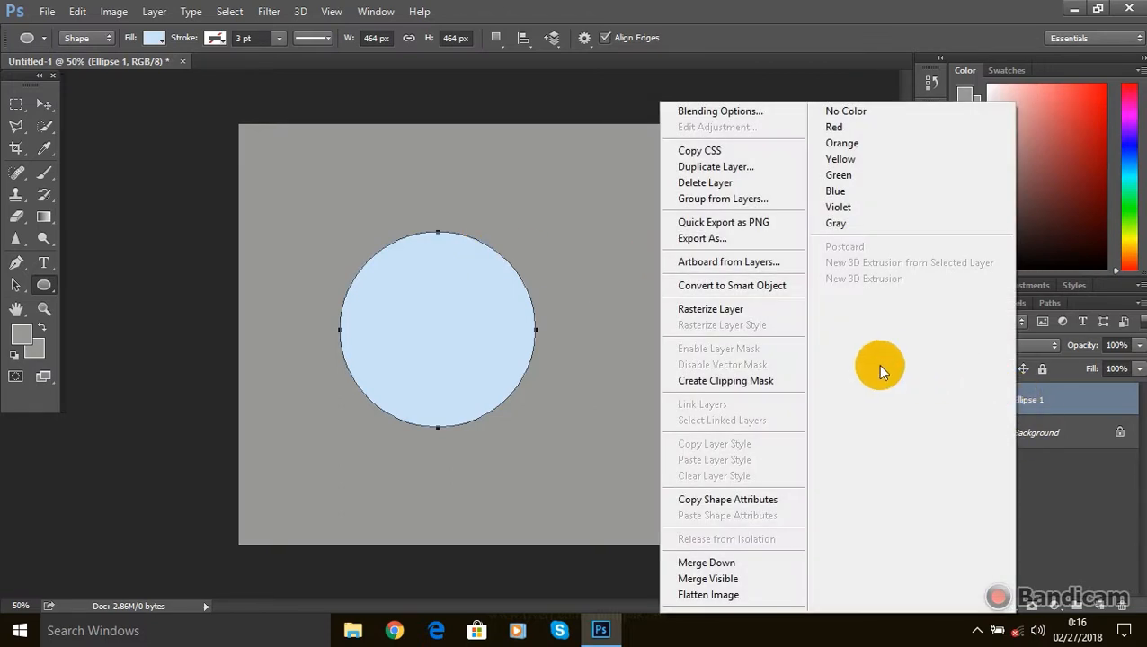
left_click(687, 309)
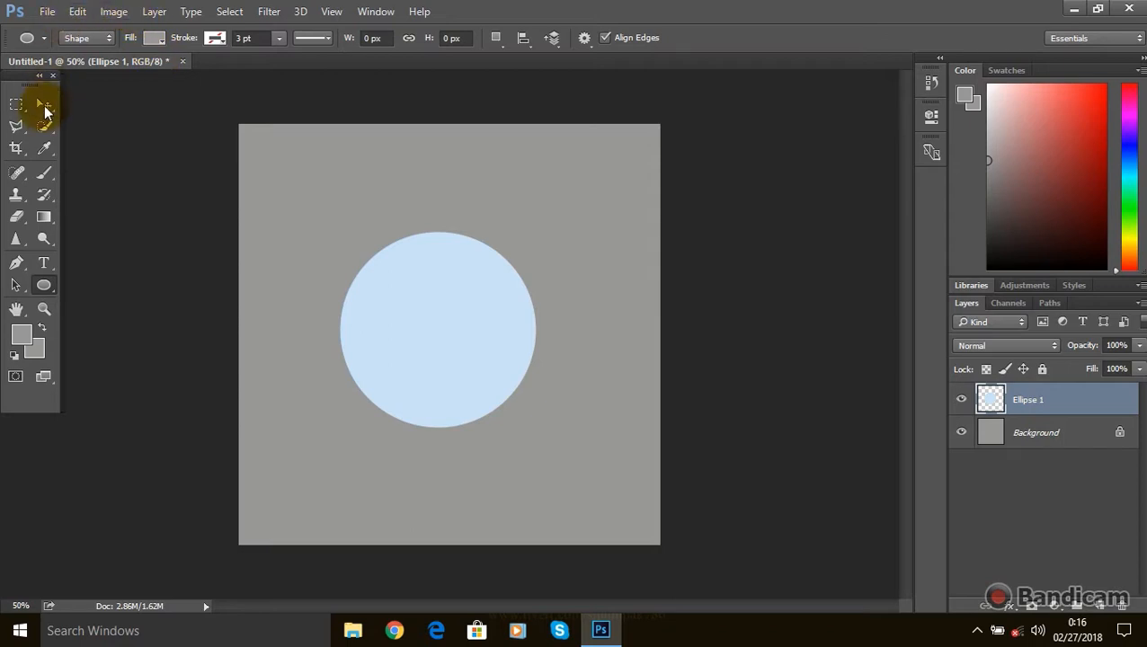
left_click(44, 105)
left_click(78, 12)
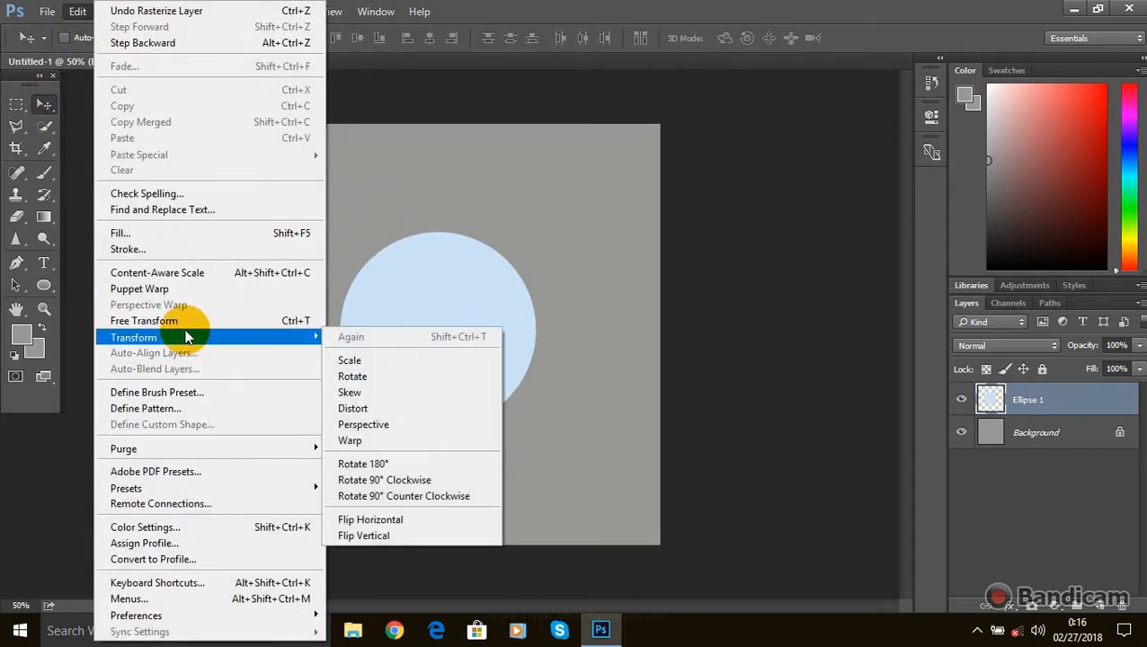
mouse_move(281, 337)
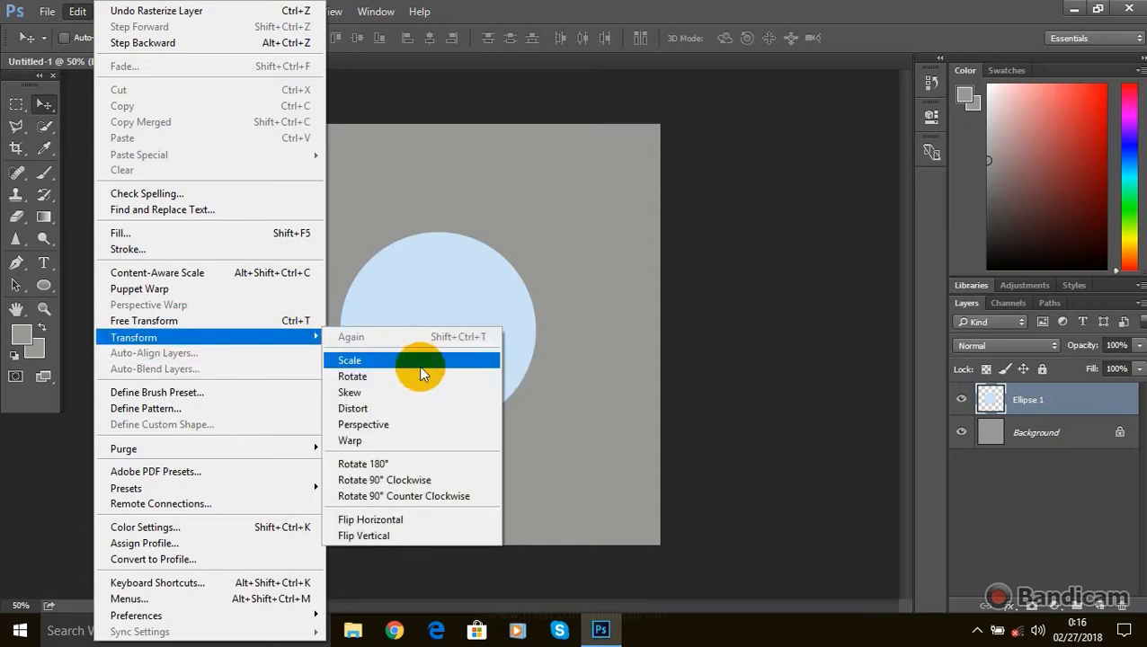
left_click(385, 443)
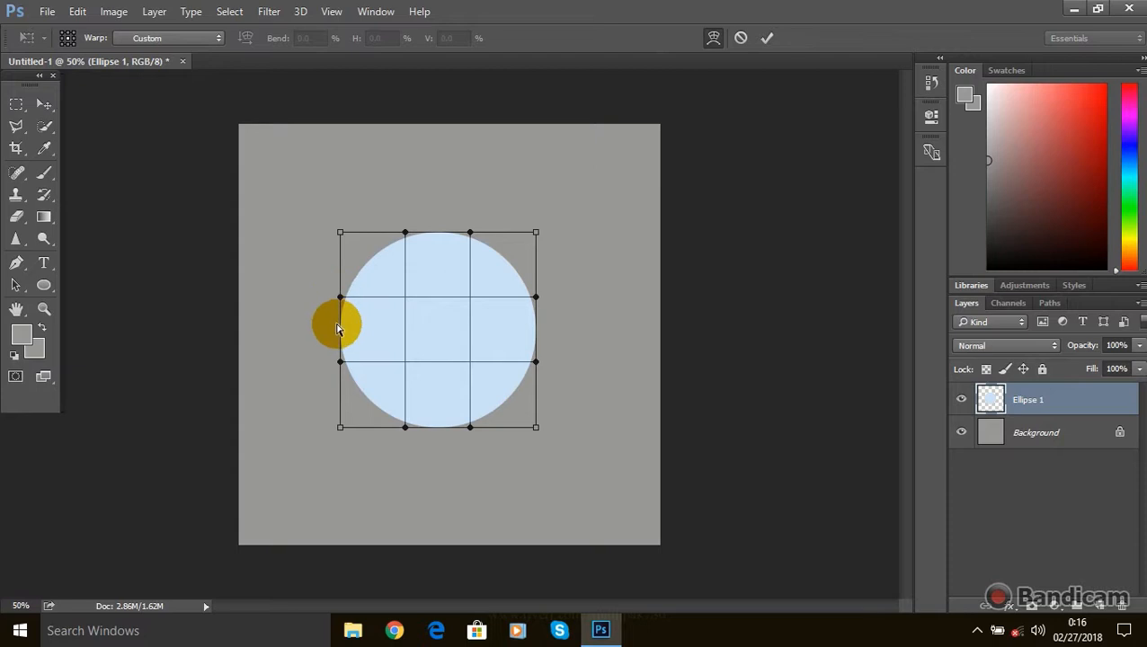
Warp both sides of the circle inward into a narrow upright body, keeping its lower right part slightly wider.
left_click_drag(338, 328, 396, 332)
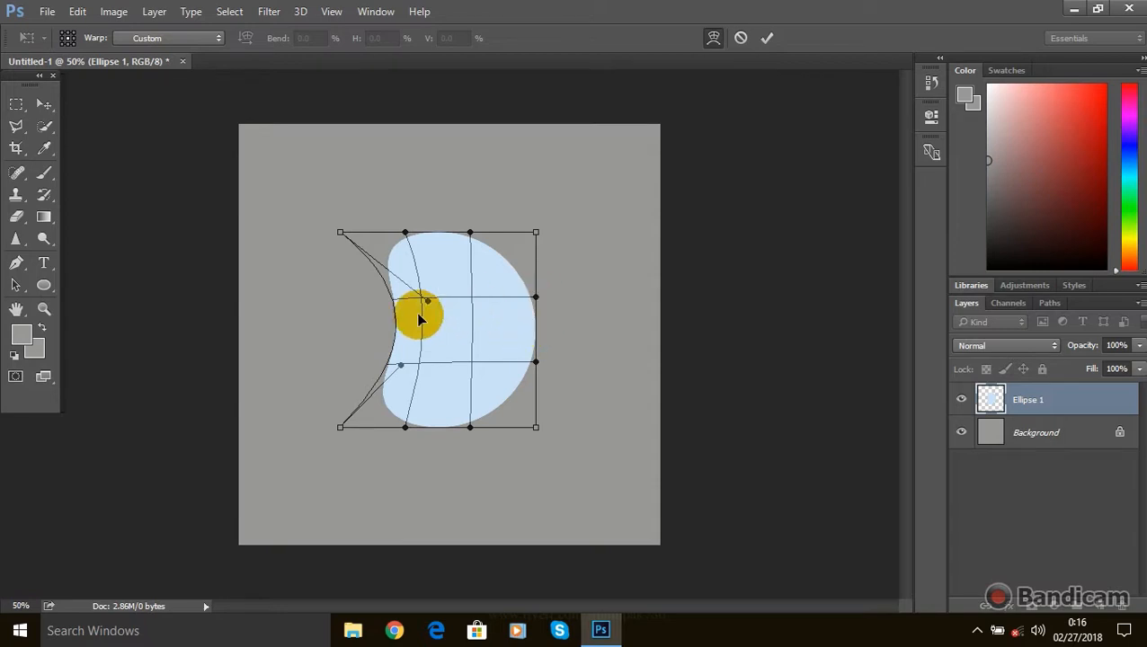
key("ctrl+z")
left_click_drag(358, 334, 404, 337)
left_click_drag(533, 324, 493, 310)
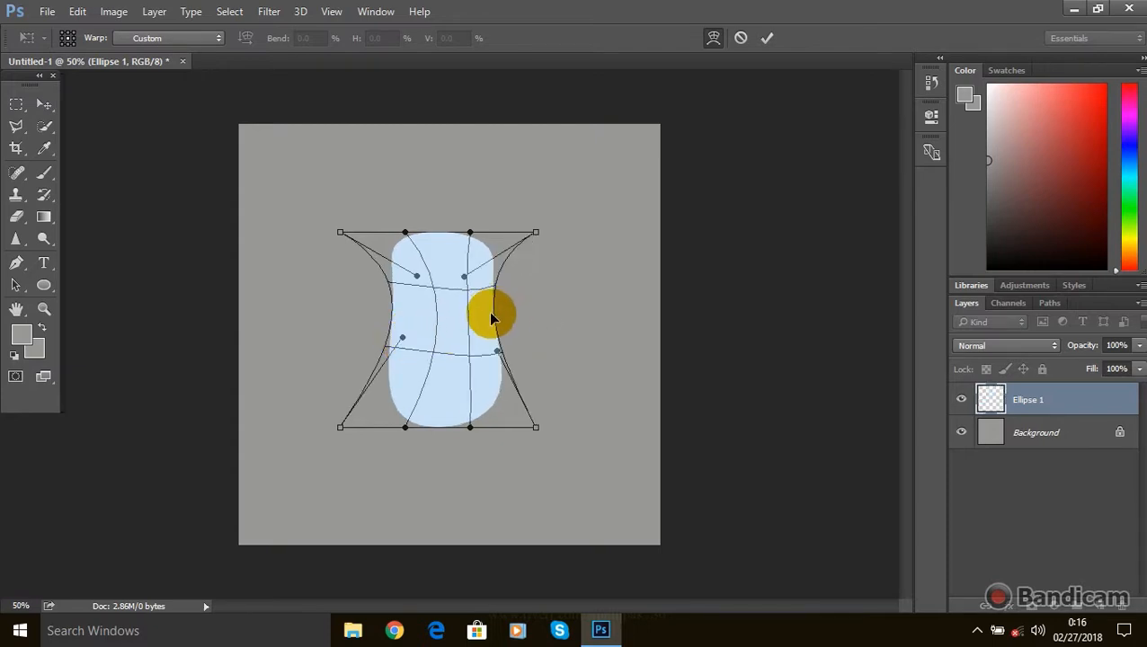
left_click_drag(499, 355, 533, 381)
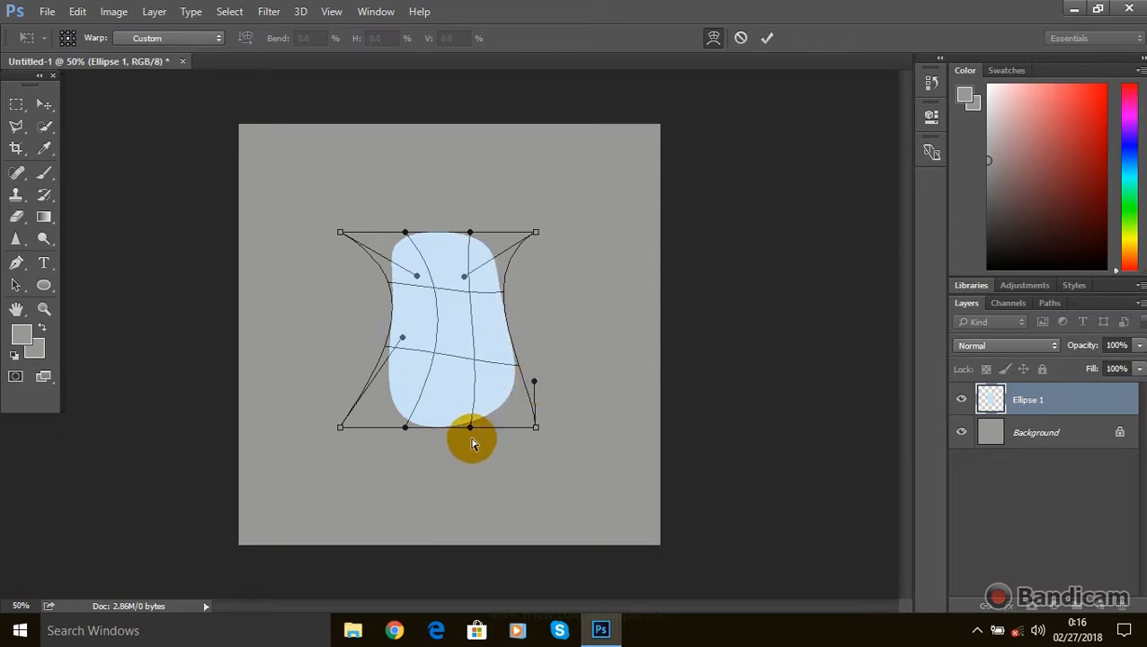
left_click_drag(472, 430, 497, 440)
mouse_move(464, 278)
left_mouse_down()
mouse_move(450, 243)
mouse_move(456, 274)
mouse_move(477, 282)
mouse_move(481, 271)
mouse_move(463, 277)
left_mouse_up()
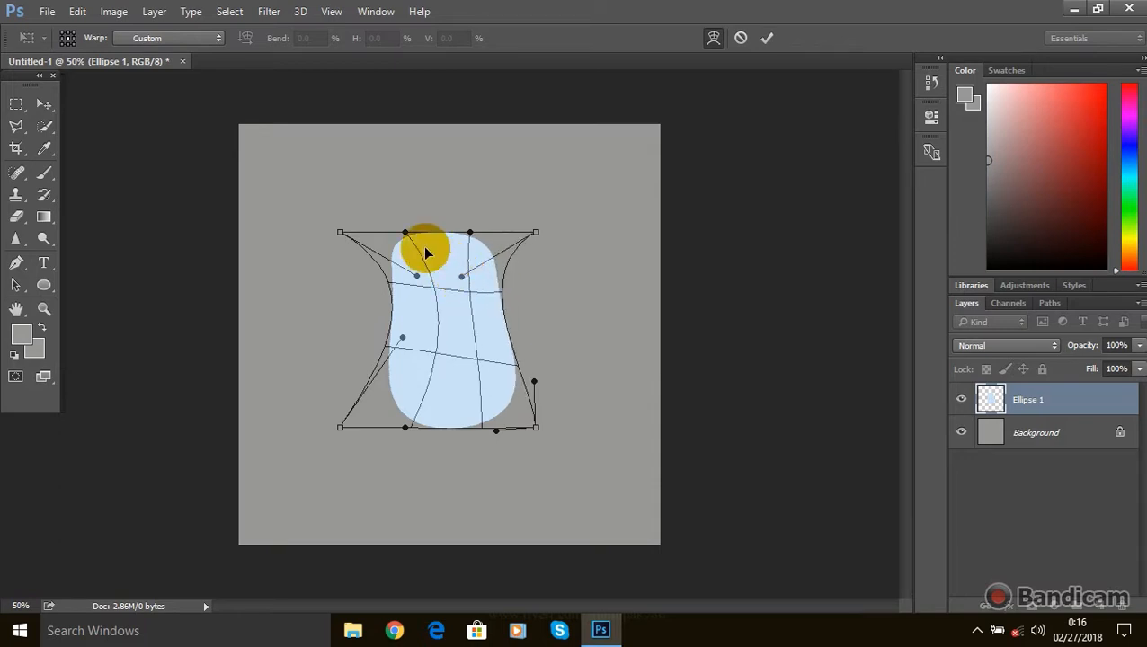
Pull the warped shape's upper end up into a tapered egg form, smooth its sides, and commit the warp.
left_click_drag(403, 232, 447, 195)
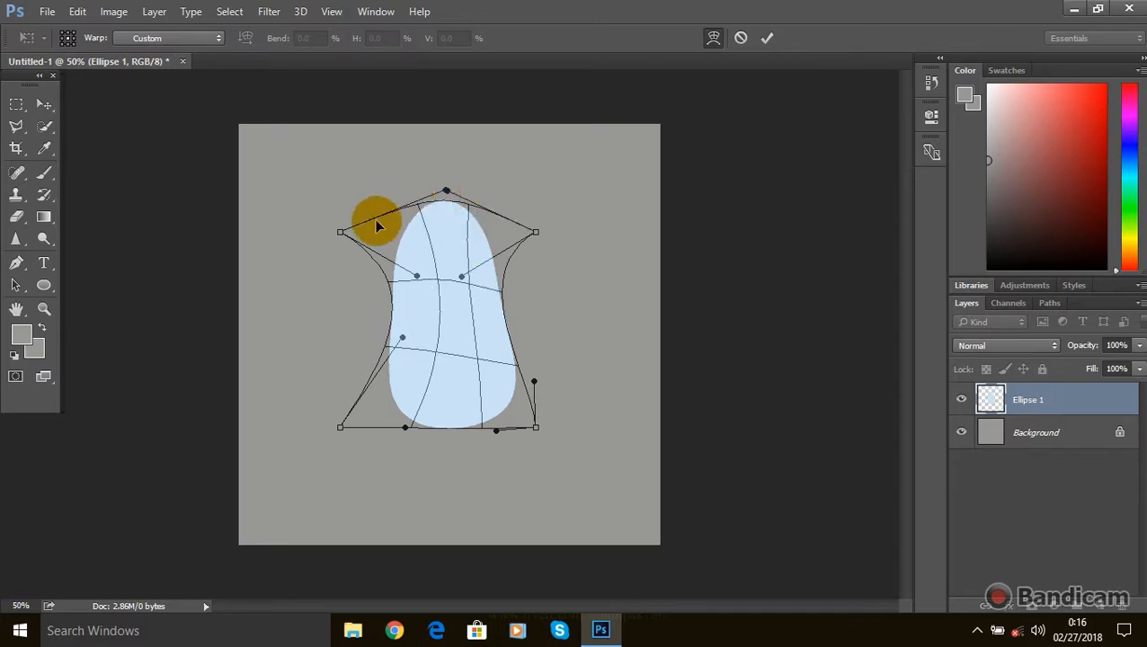
left_click_drag(340, 231, 373, 237)
left_click_drag(397, 310, 401, 254)
mouse_move(462, 277)
left_mouse_down()
mouse_move(475, 267)
mouse_move(469, 255)
left_mouse_up()
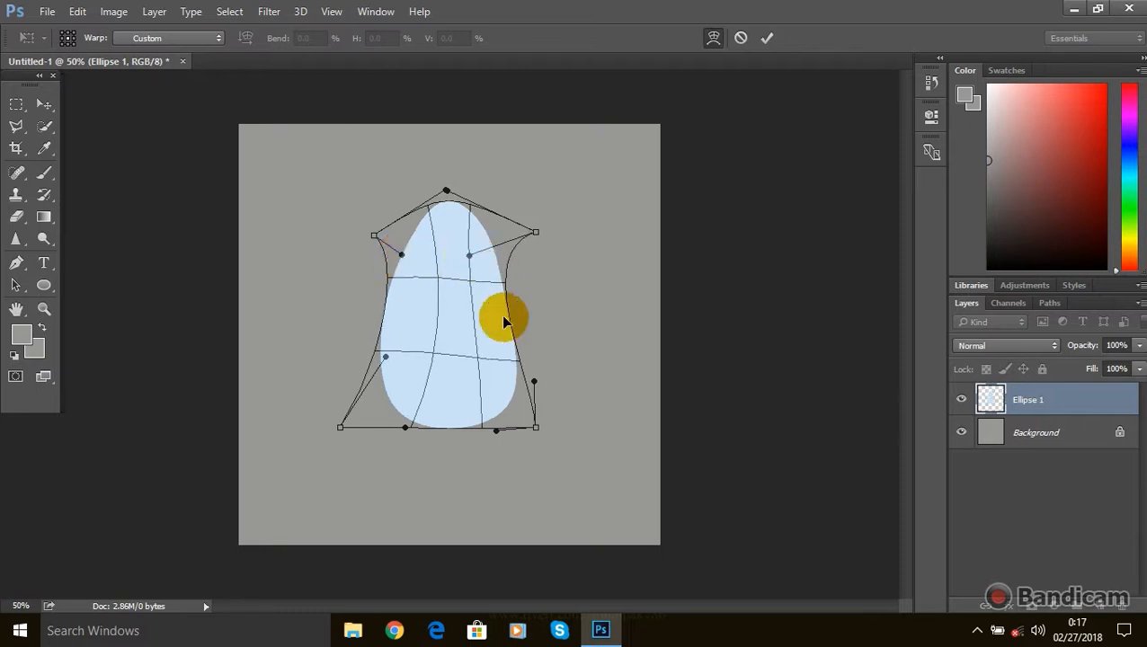
mouse_move(538, 387)
left_mouse_down()
mouse_move(501, 336)
mouse_move(509, 374)
mouse_move(536, 375)
left_mouse_up()
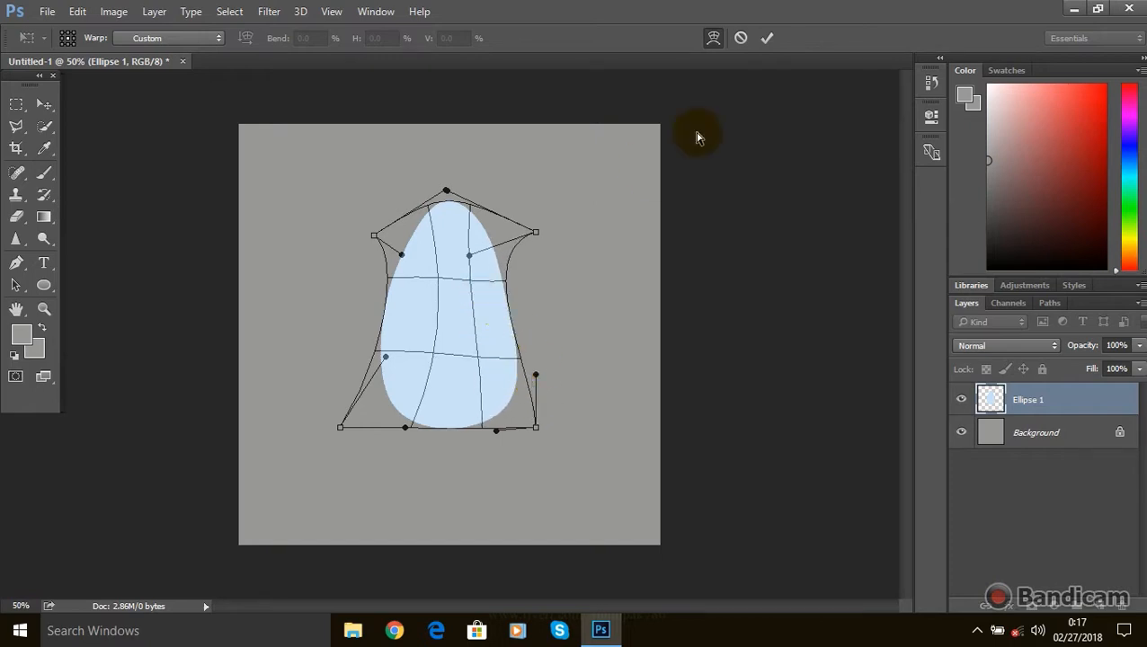
left_click(765, 37)
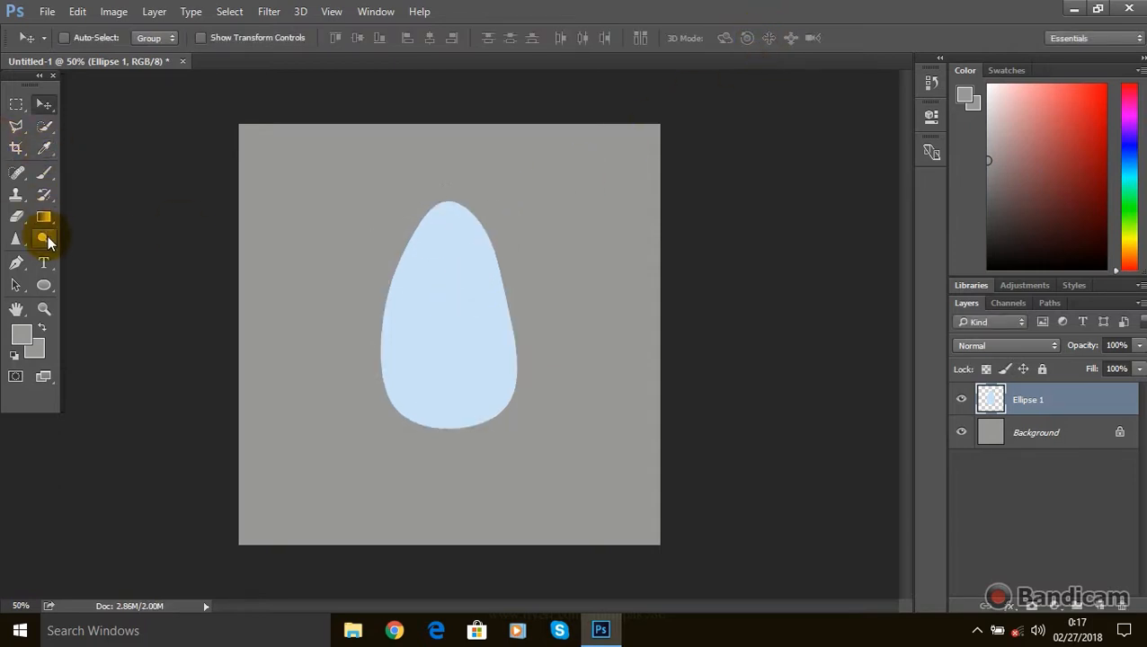
Draw a circle about 406 px across over the upper part of the egg shape and fill it with blue #2c93ed.
left_click(44, 286)
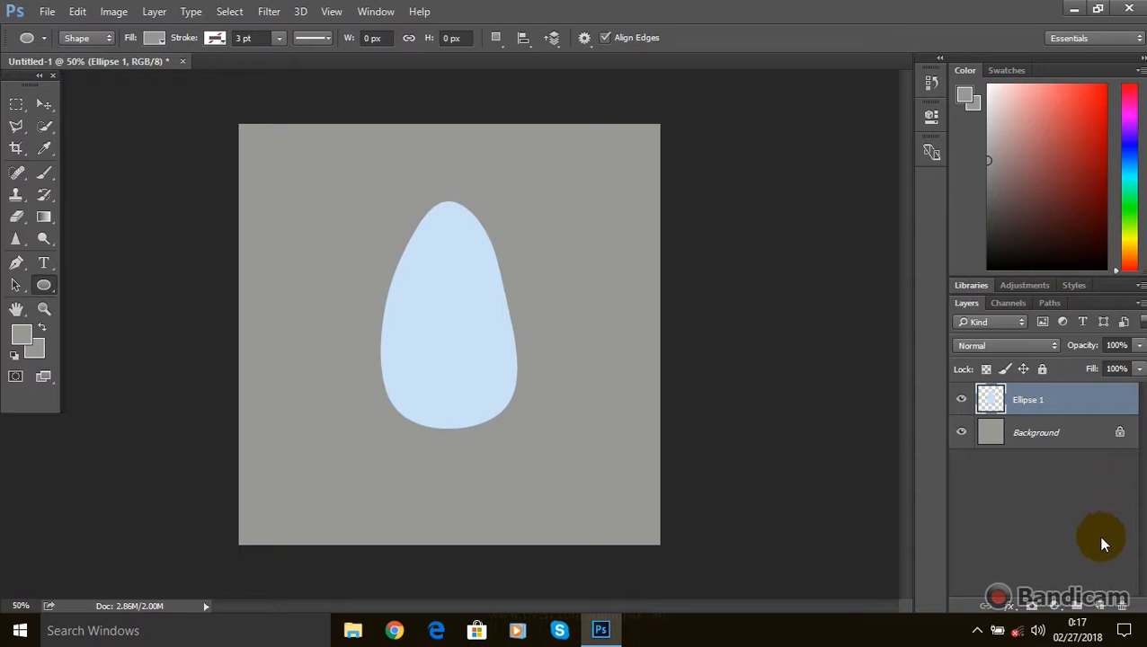
left_click_drag(380, 181, 630, 301)
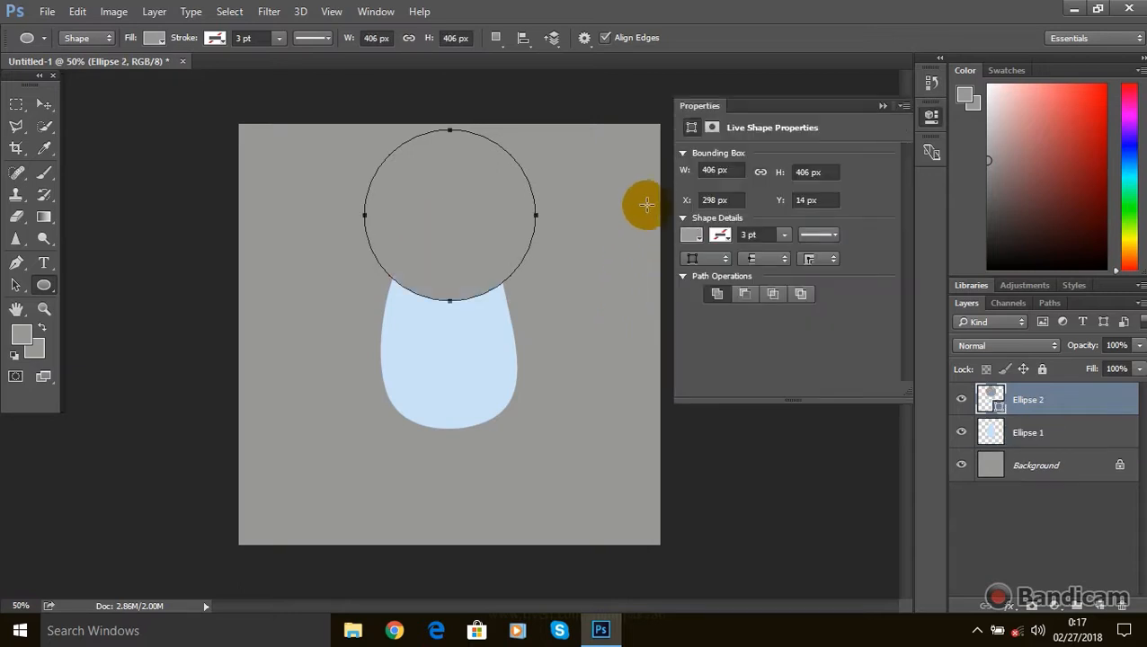
left_click(691, 235)
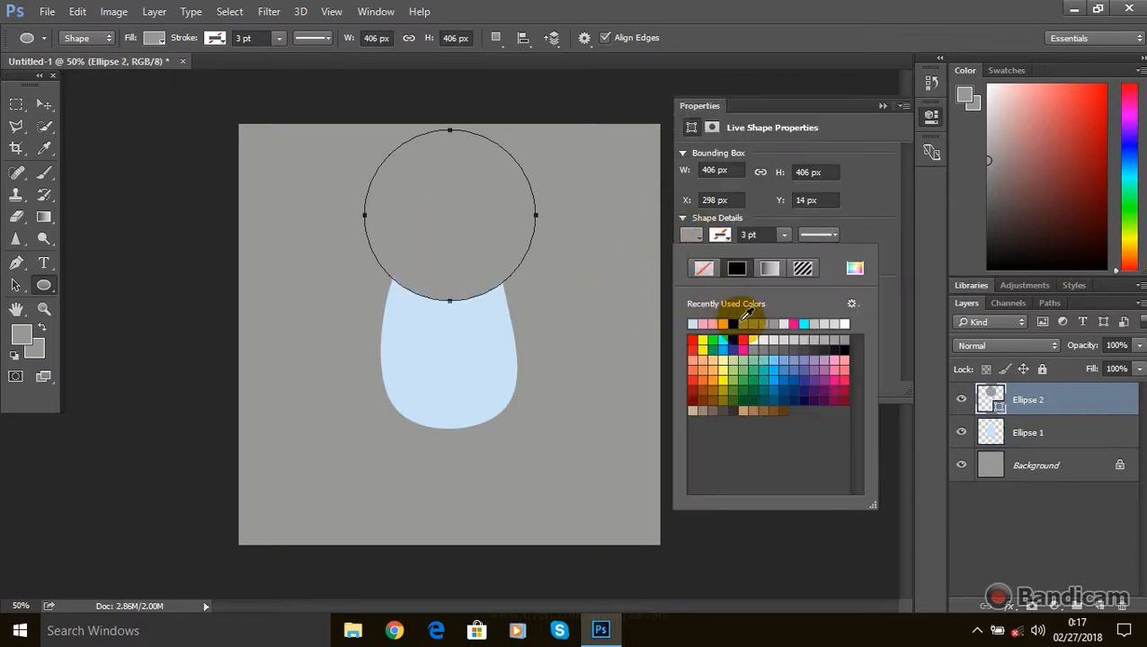
left_click(854, 271)
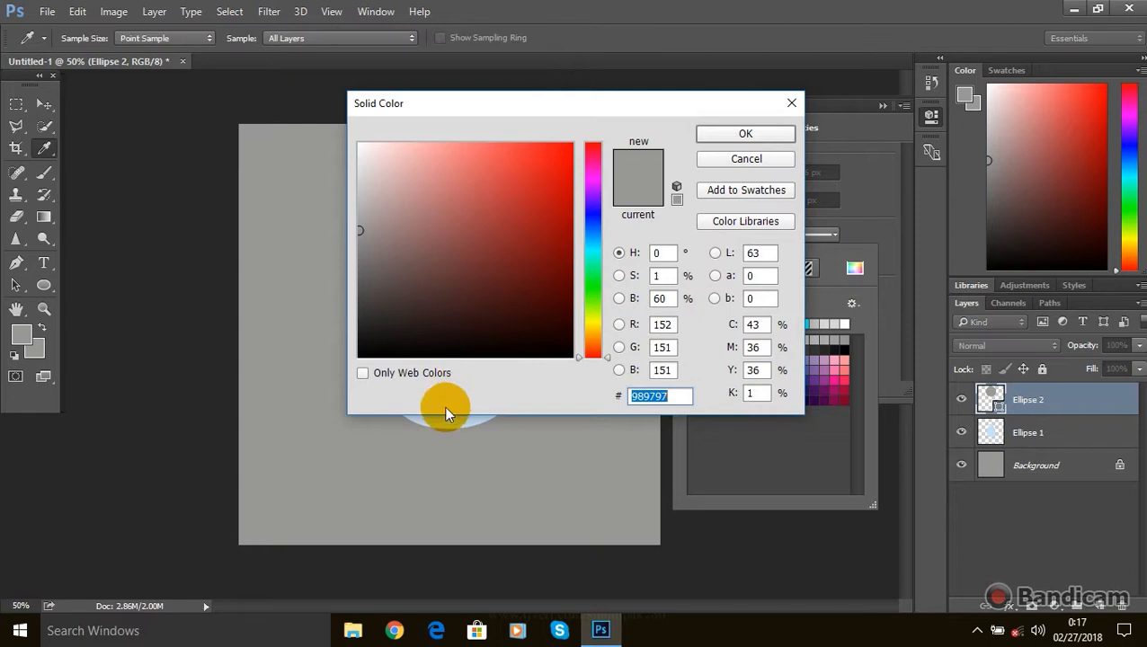
left_click(461, 420)
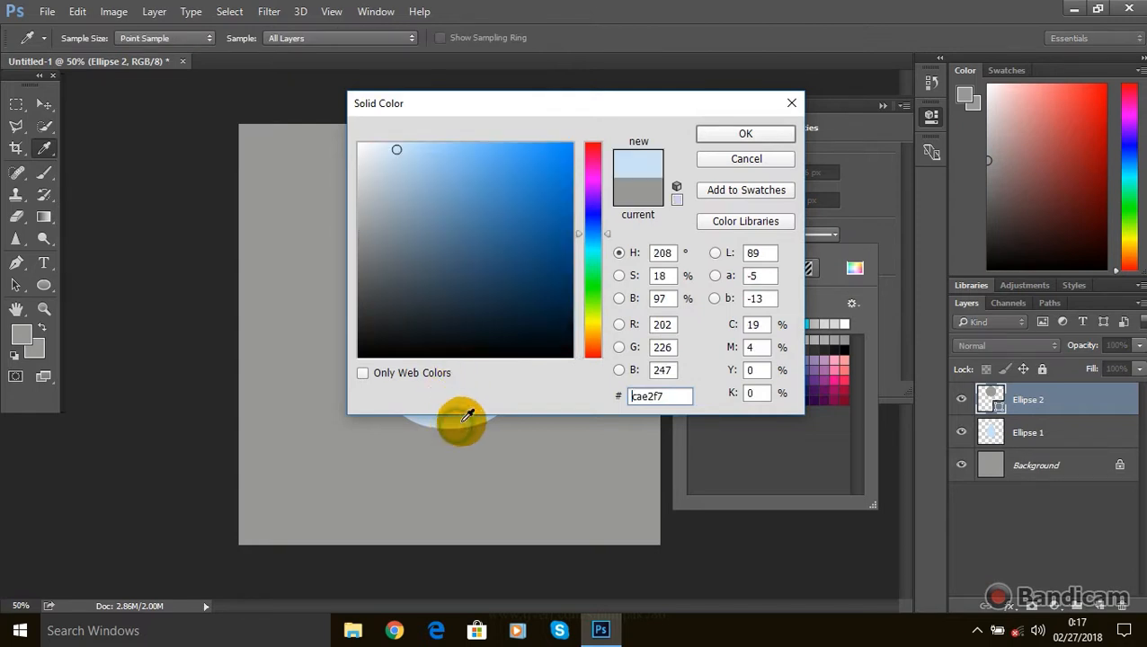
left_click(446, 179)
left_click(476, 177)
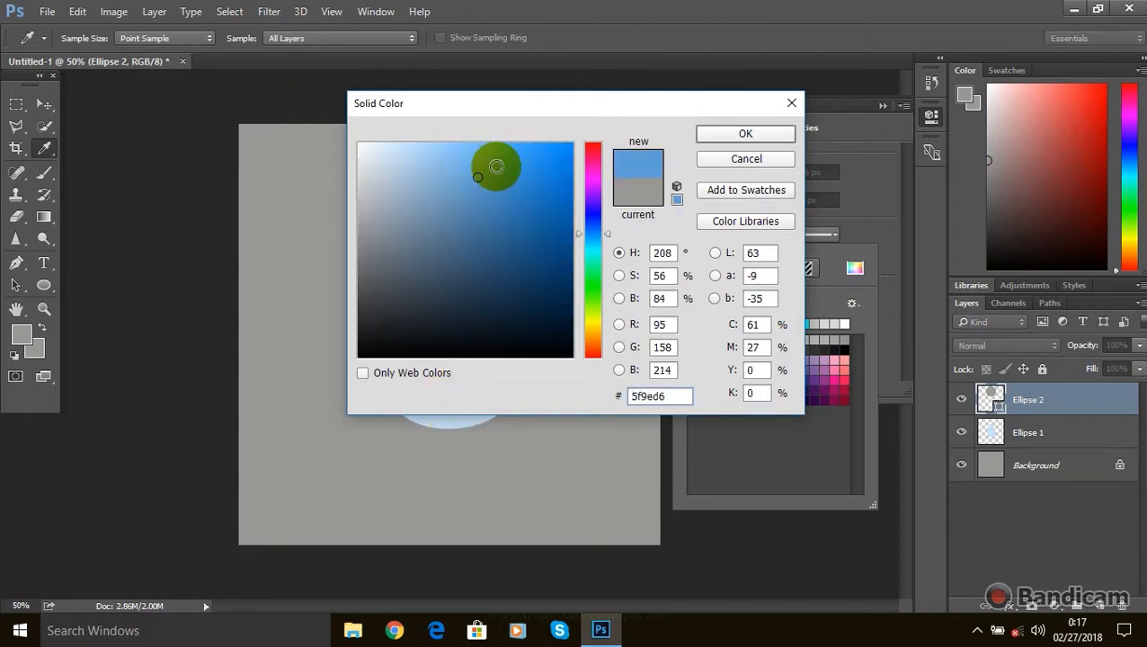
left_click(494, 165)
left_click(533, 158)
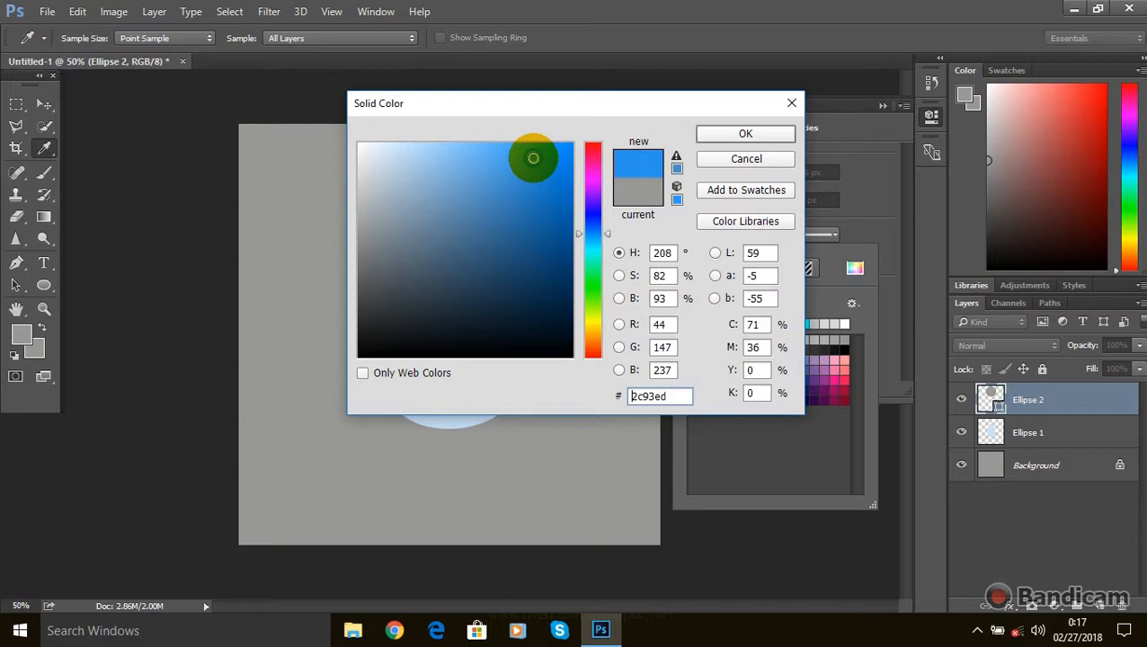
left_click(722, 133)
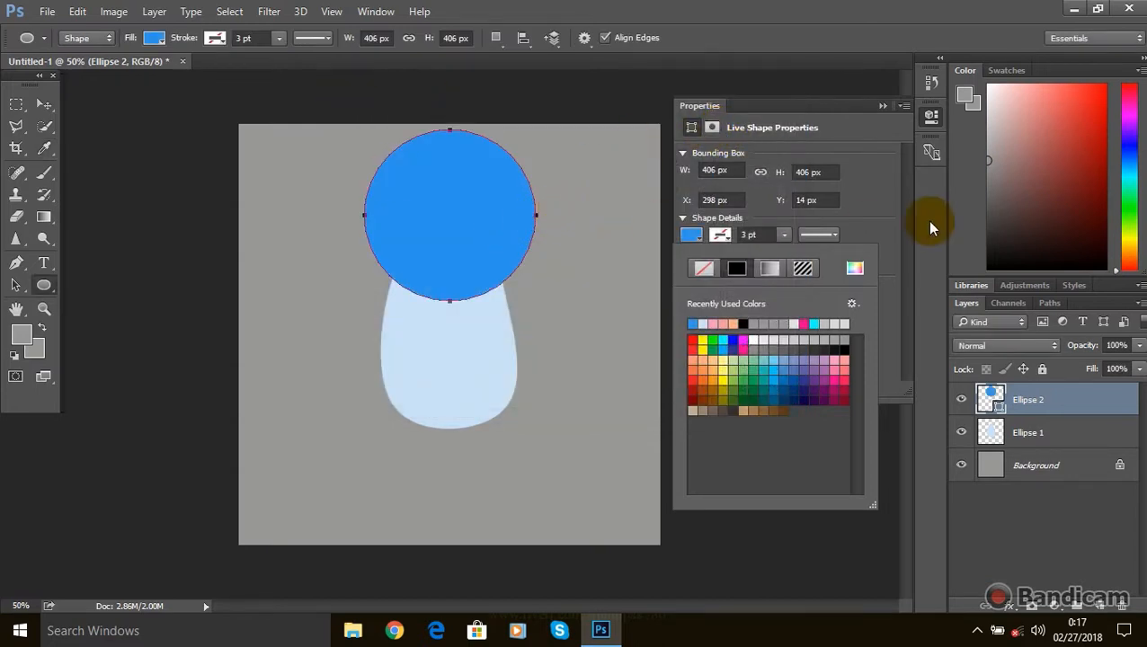
Rasterize the Ellipse 2 layer and start a Warp transform on the blue circle.
left_click(882, 106)
left_click(882, 107)
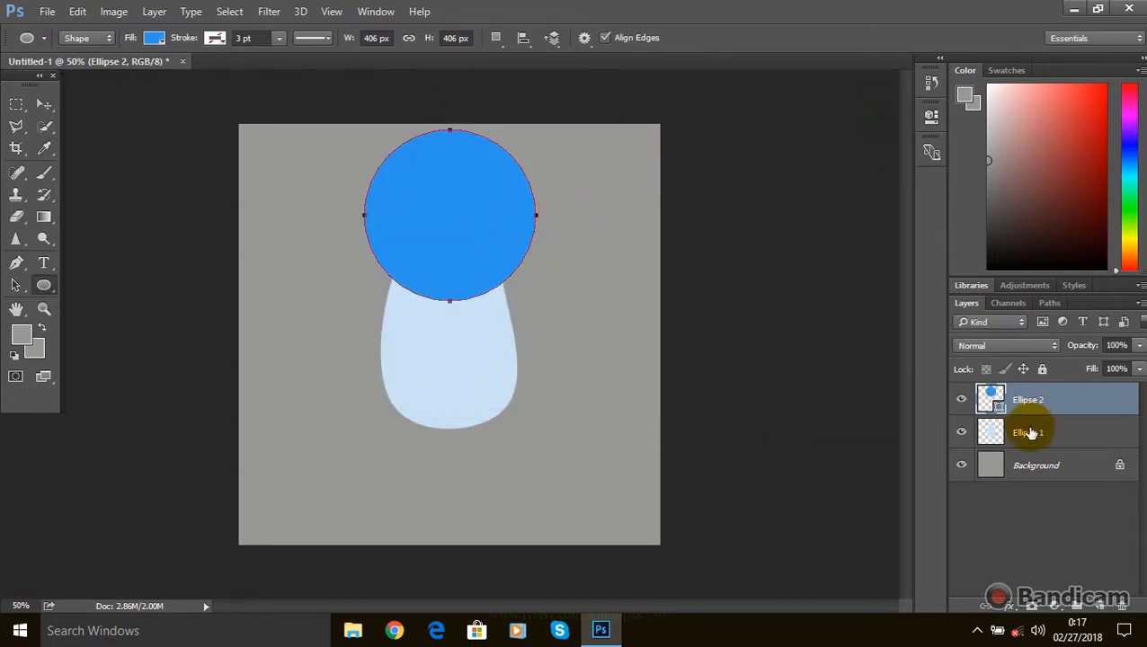
right_click(1016, 403)
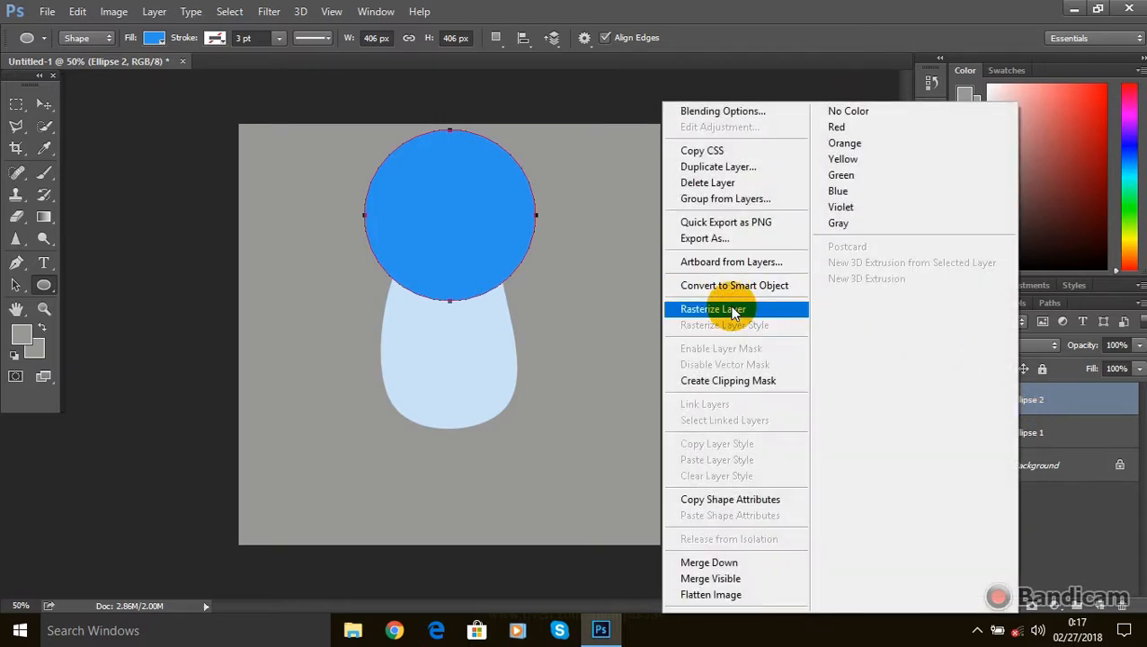
left_click(733, 310)
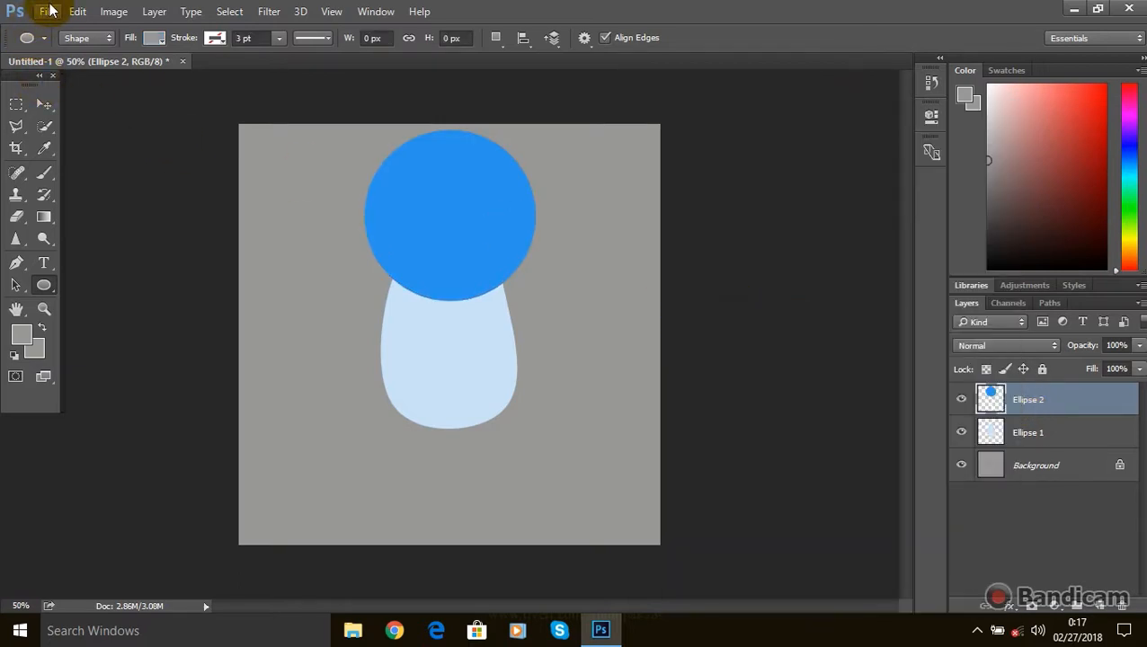
left_click(79, 13)
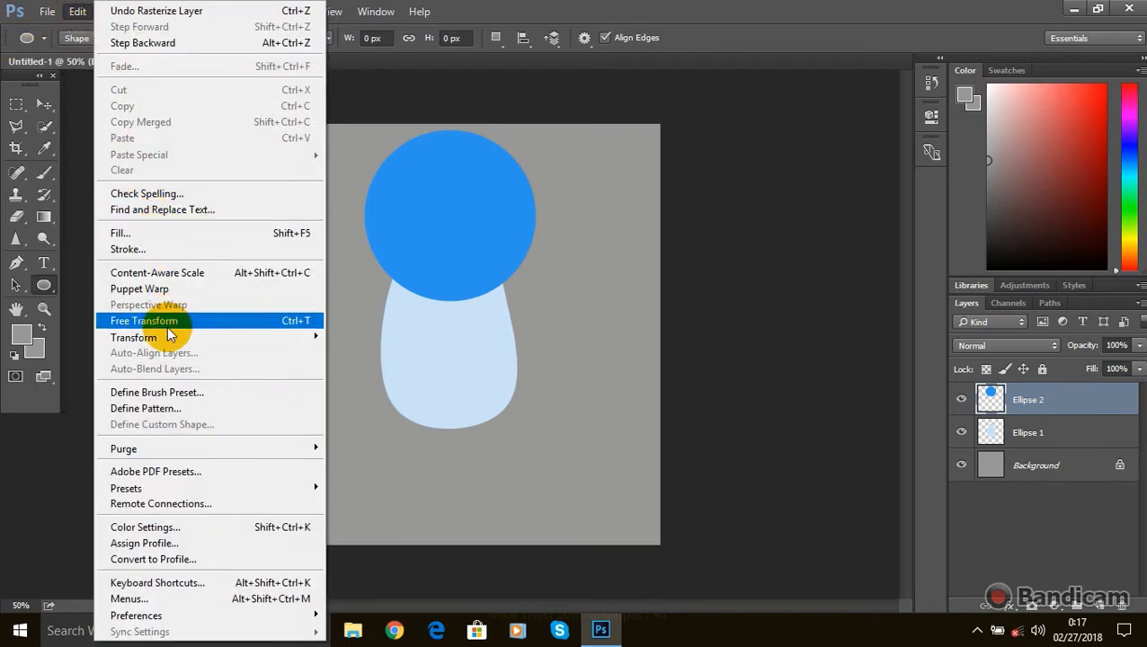
mouse_move(310, 334)
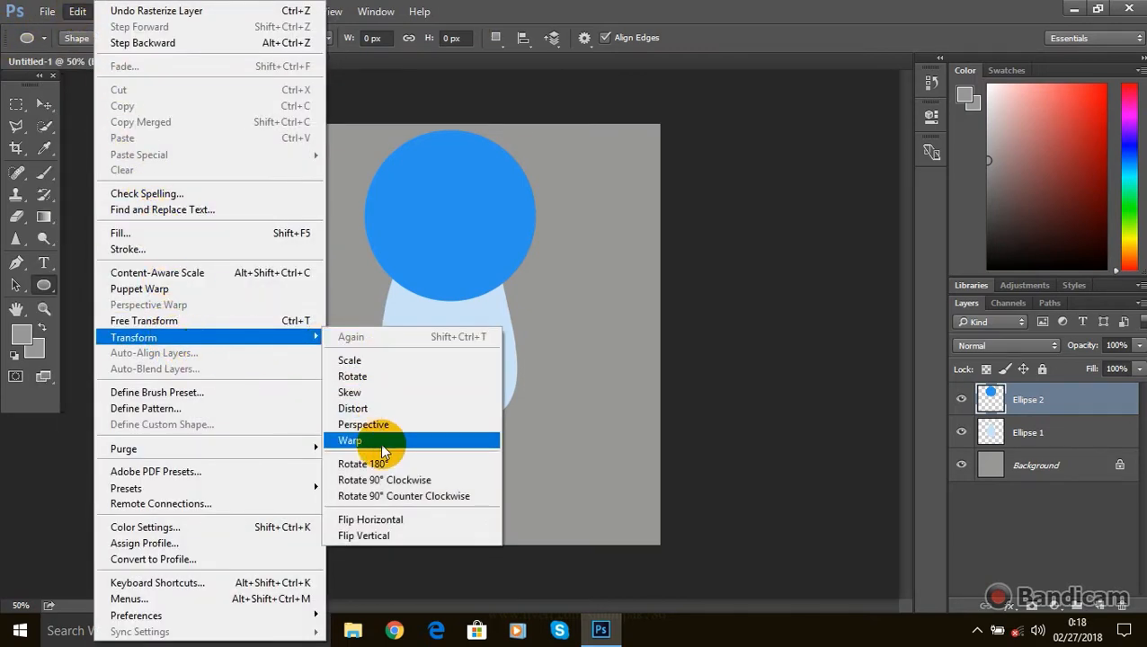
left_click(380, 441)
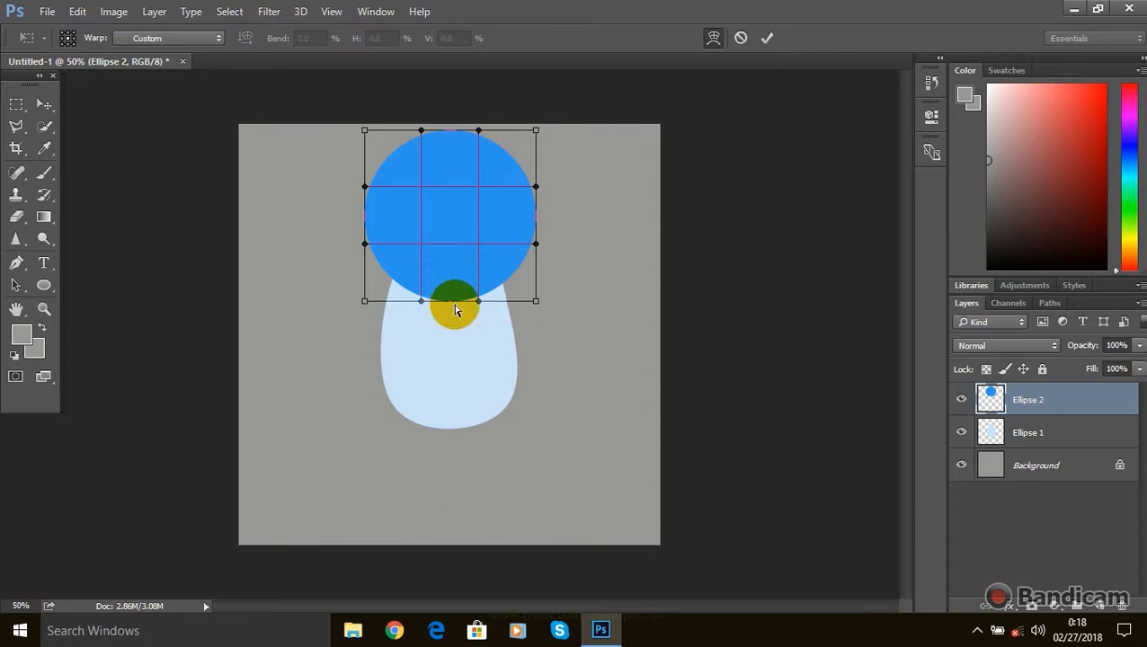
Warp the blue circle into a mushroom cap, arching its underside upward, sloping its shoulders and rounding its right brim outward.
left_click_drag(450, 299, 454, 215)
left_click_drag(539, 308, 570, 290)
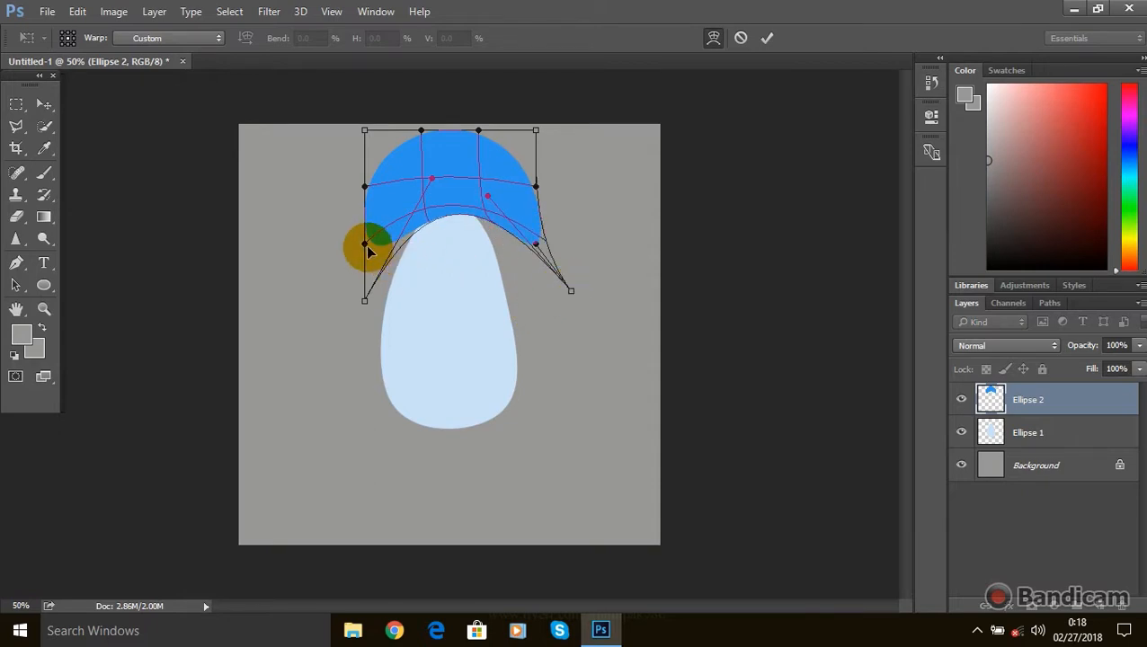
left_click_drag(353, 236, 364, 188)
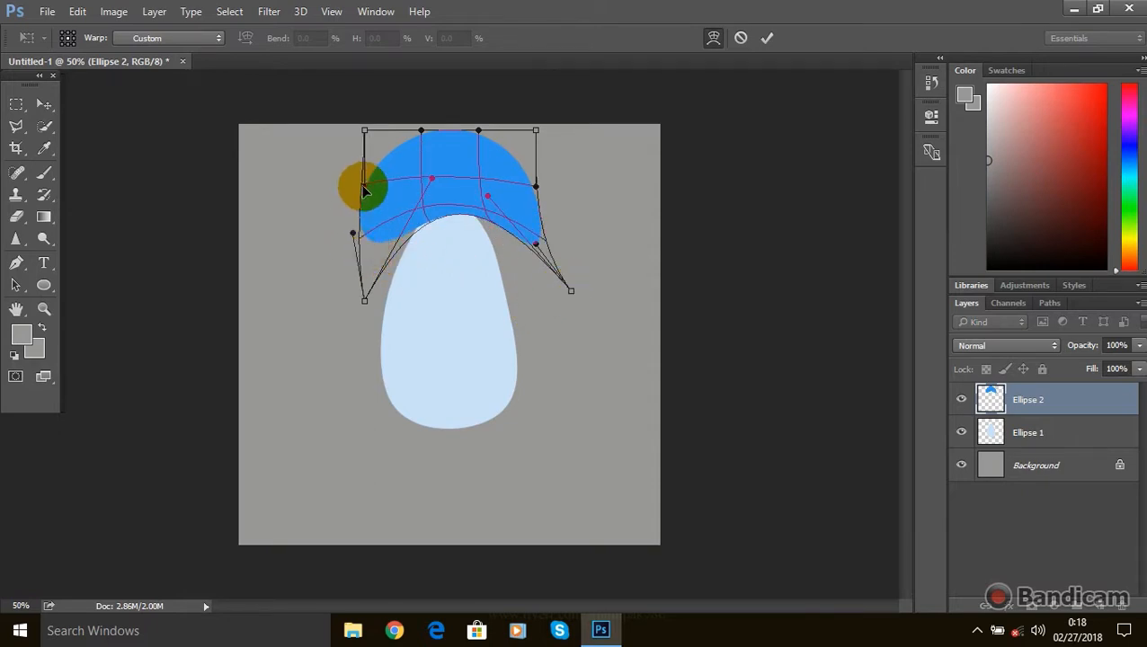
left_click_drag(364, 131, 387, 157)
left_click_drag(478, 133, 509, 141)
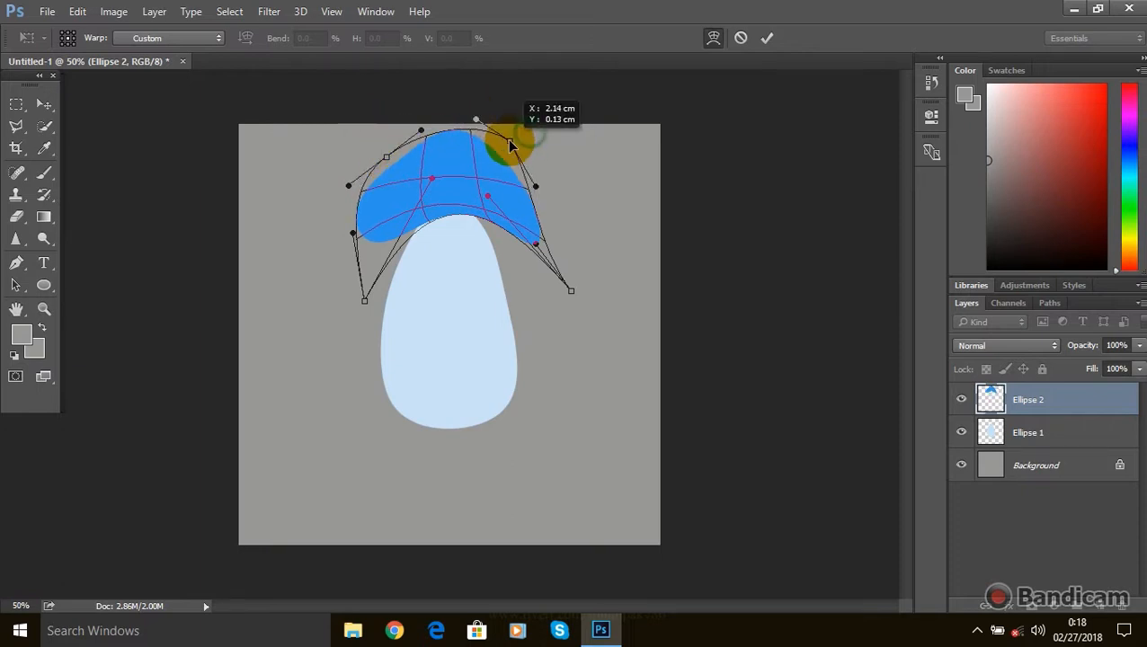
left_click_drag(537, 186, 570, 169)
left_click_drag(537, 243, 557, 225)
left_click_drag(571, 293, 535, 248)
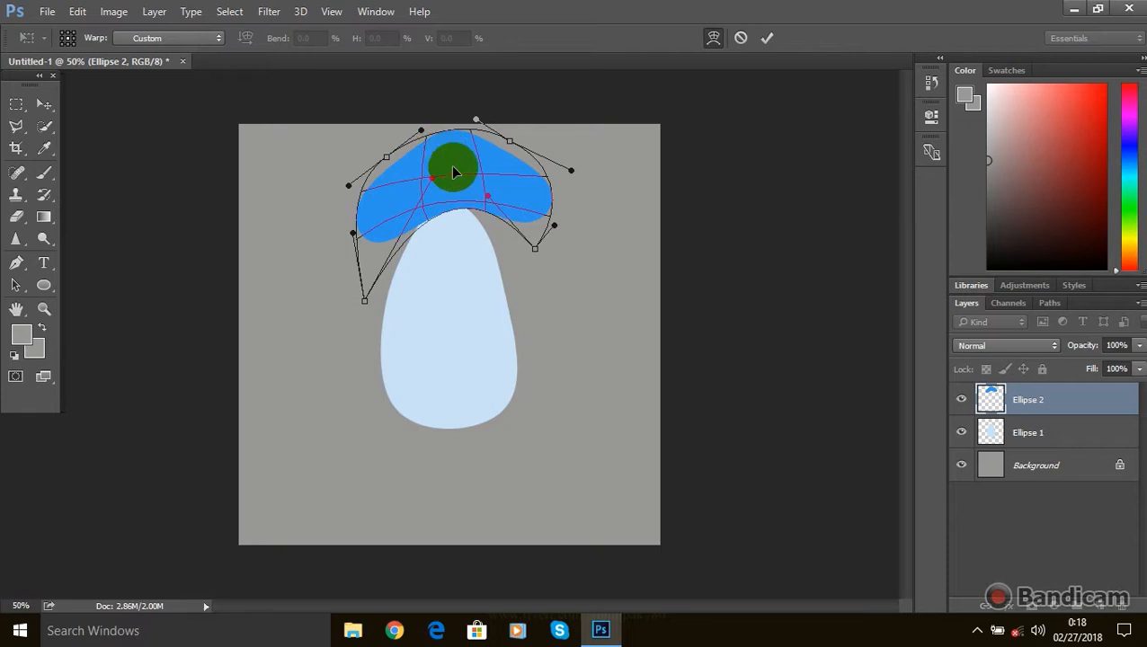
Extend the cap's left brim down and outward over the body, commit the warp, and nudge the cap slightly down.
left_click_drag(436, 178, 367, 236)
left_click_drag(365, 303, 352, 340)
left_click_drag(353, 235, 333, 237)
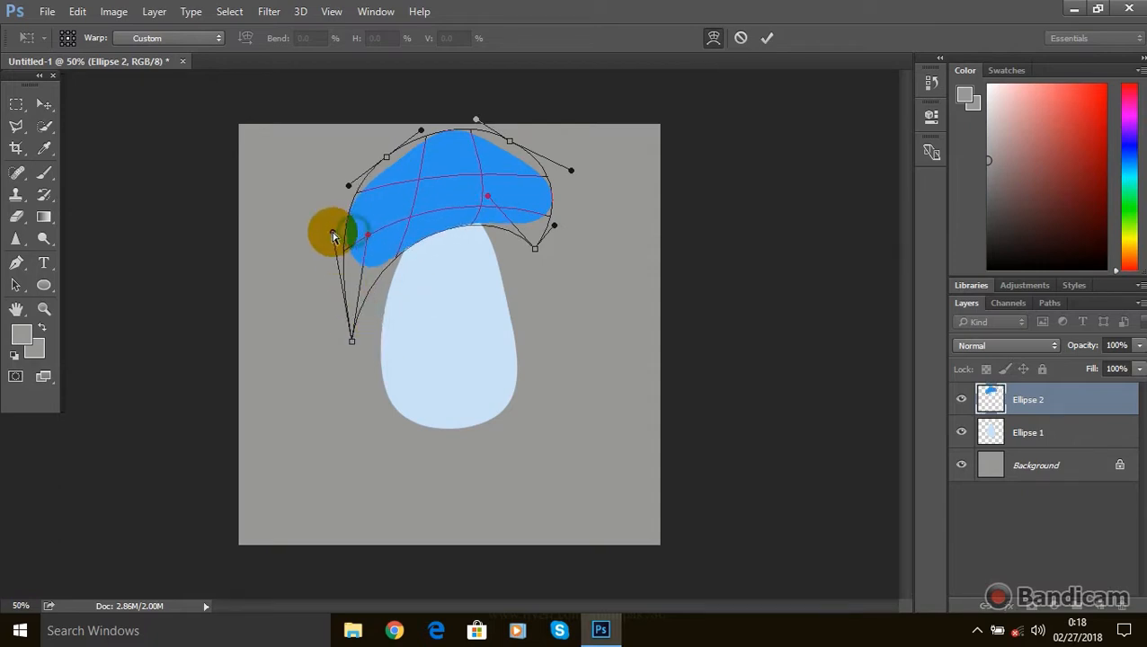
left_click(447, 230)
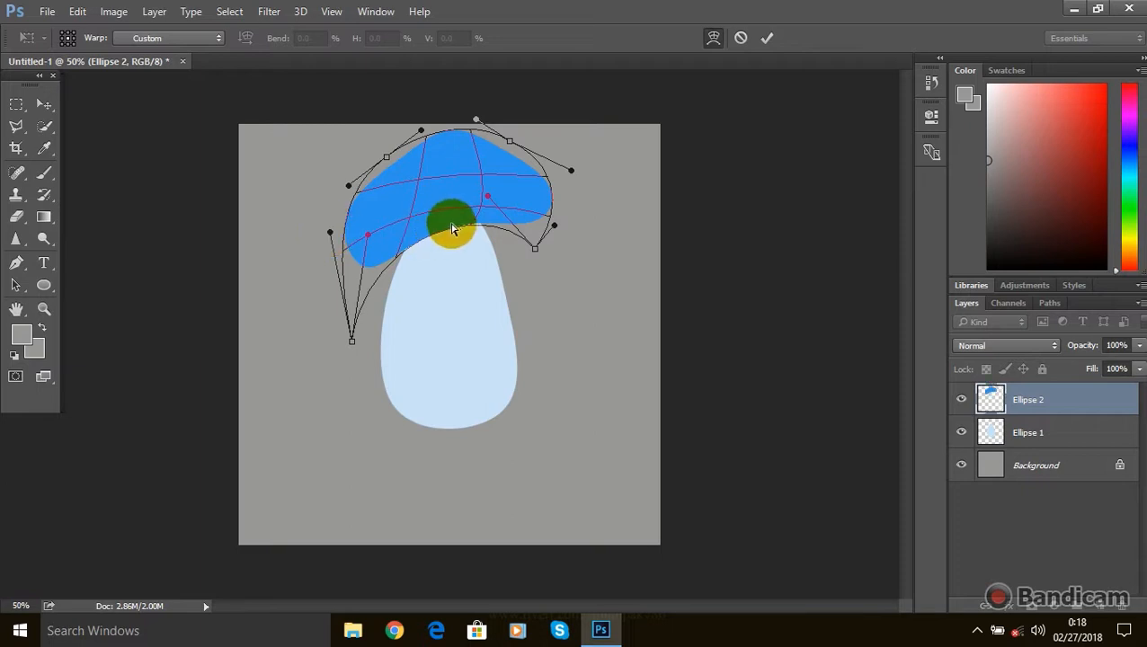
left_click(767, 38)
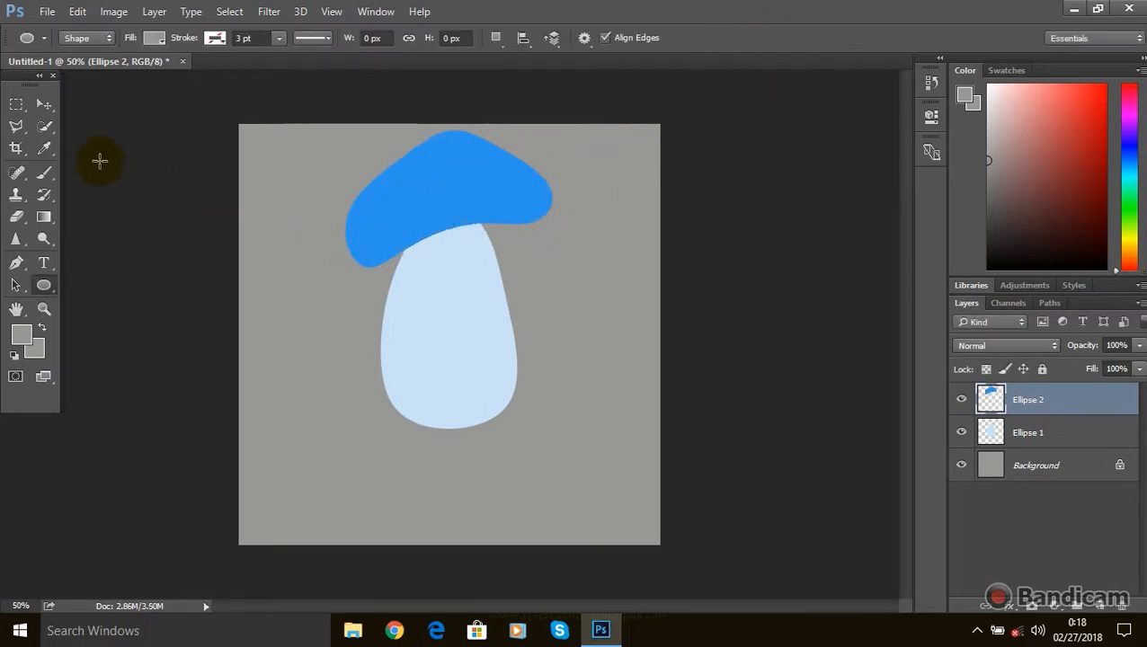
left_click(33, 106)
mouse_move(450, 186)
left_mouse_down()
mouse_move(449, 207)
mouse_move(447, 192)
left_mouse_up()
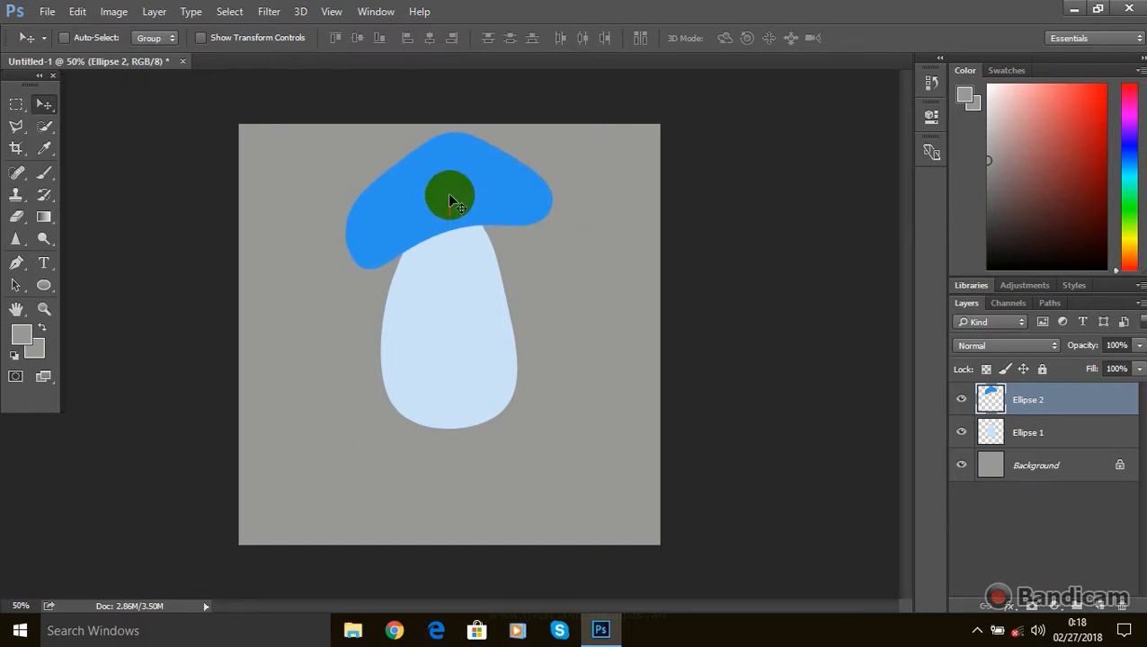
left_click(77, 11)
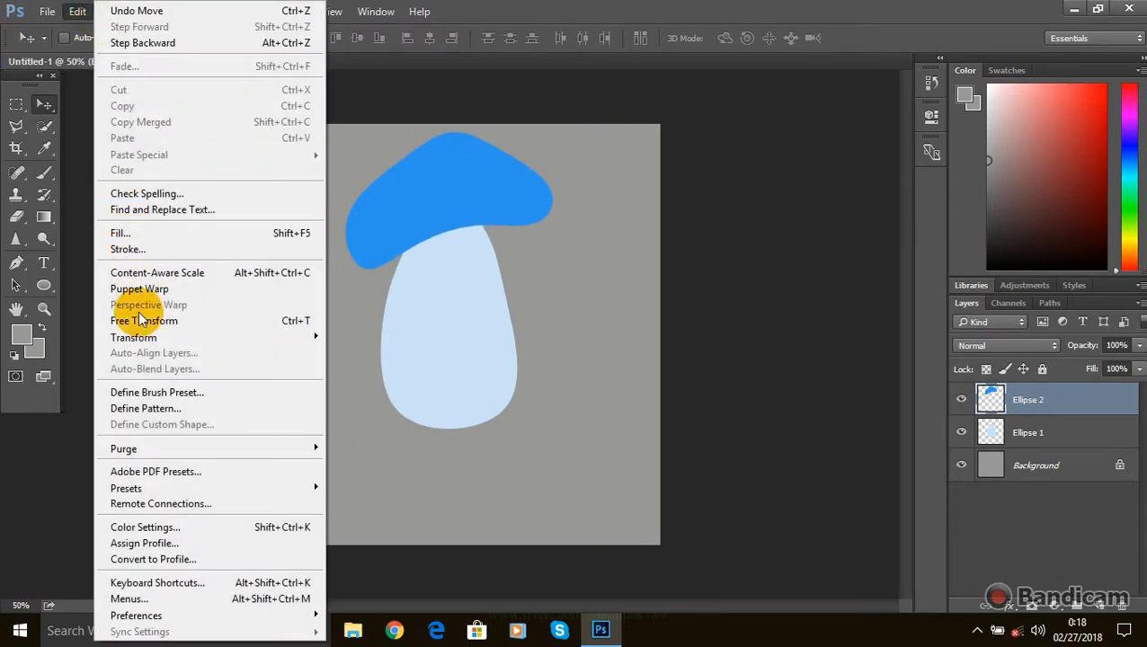
mouse_move(164, 337)
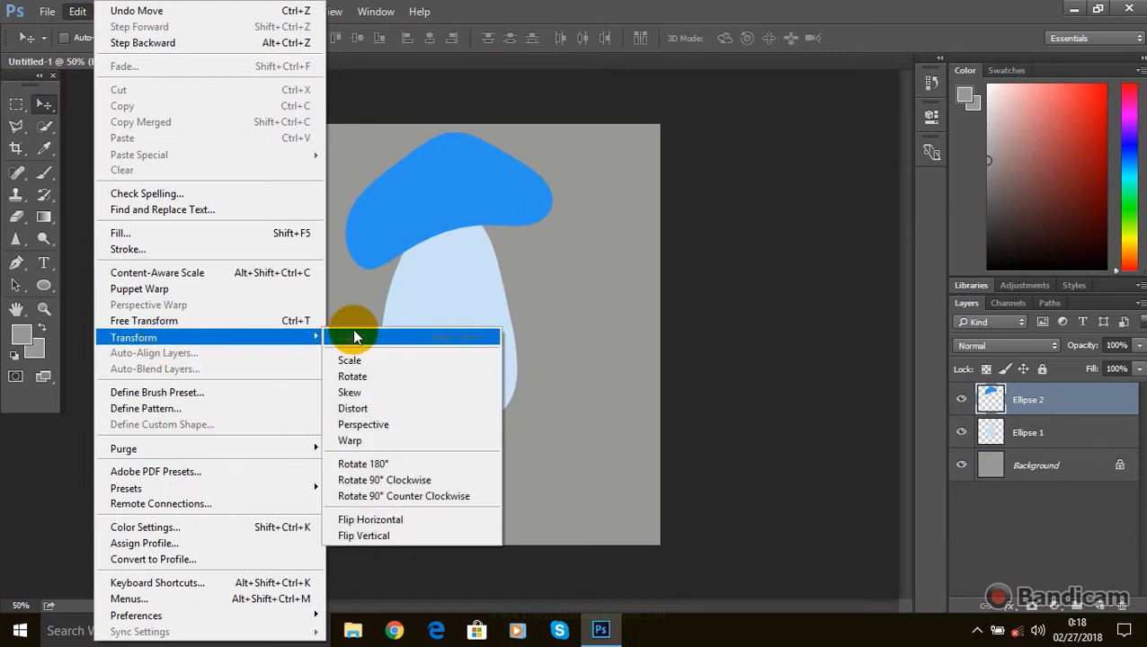
left_click(349, 441)
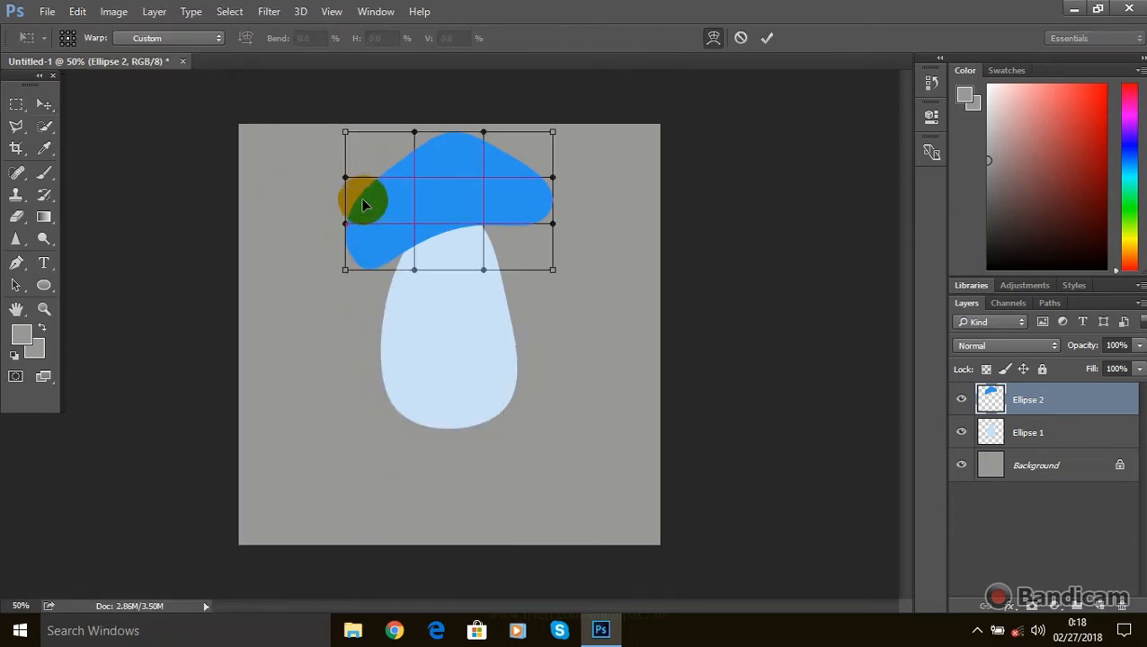
left_click_drag(350, 183, 331, 210)
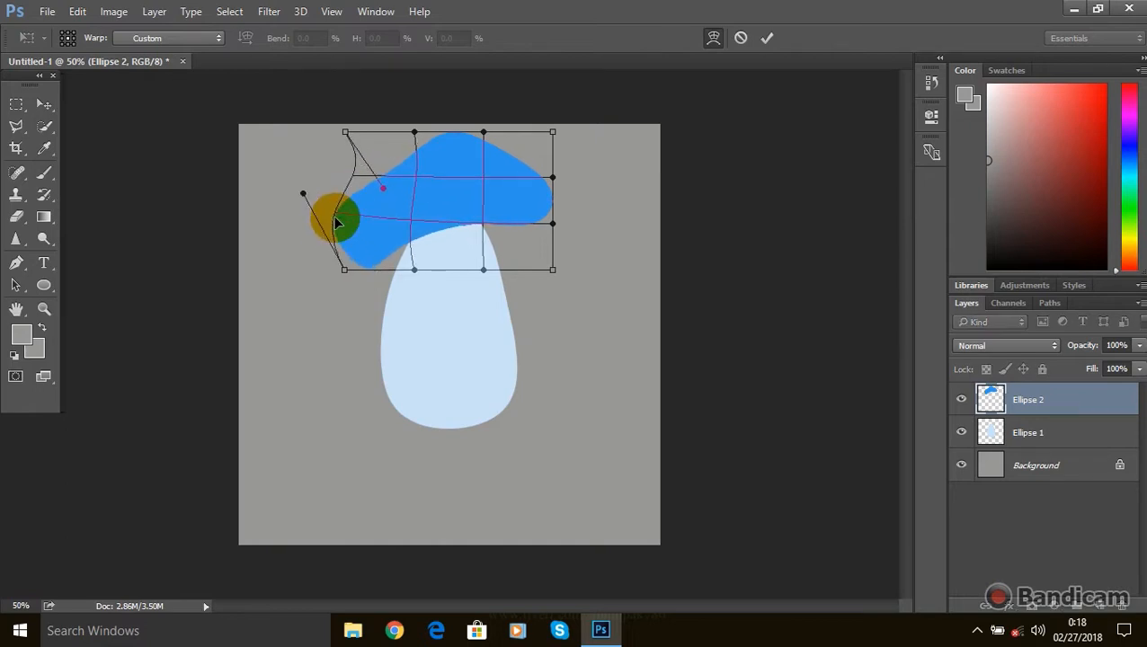
left_click_drag(415, 272, 473, 252)
key("ctrl+z")
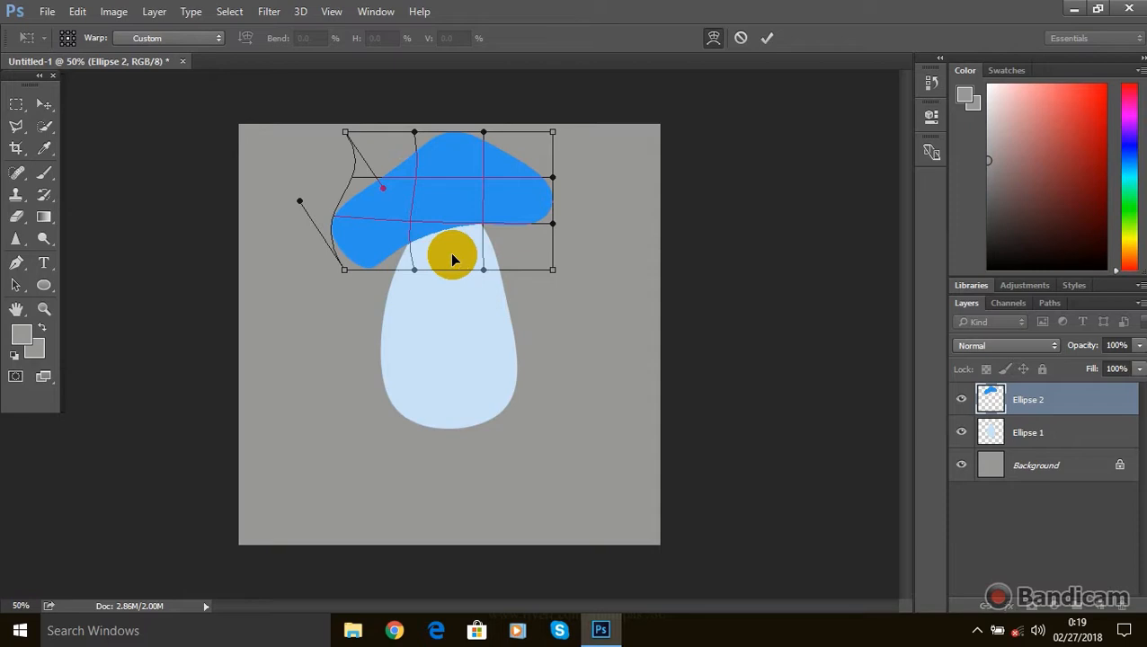
left_click(766, 37)
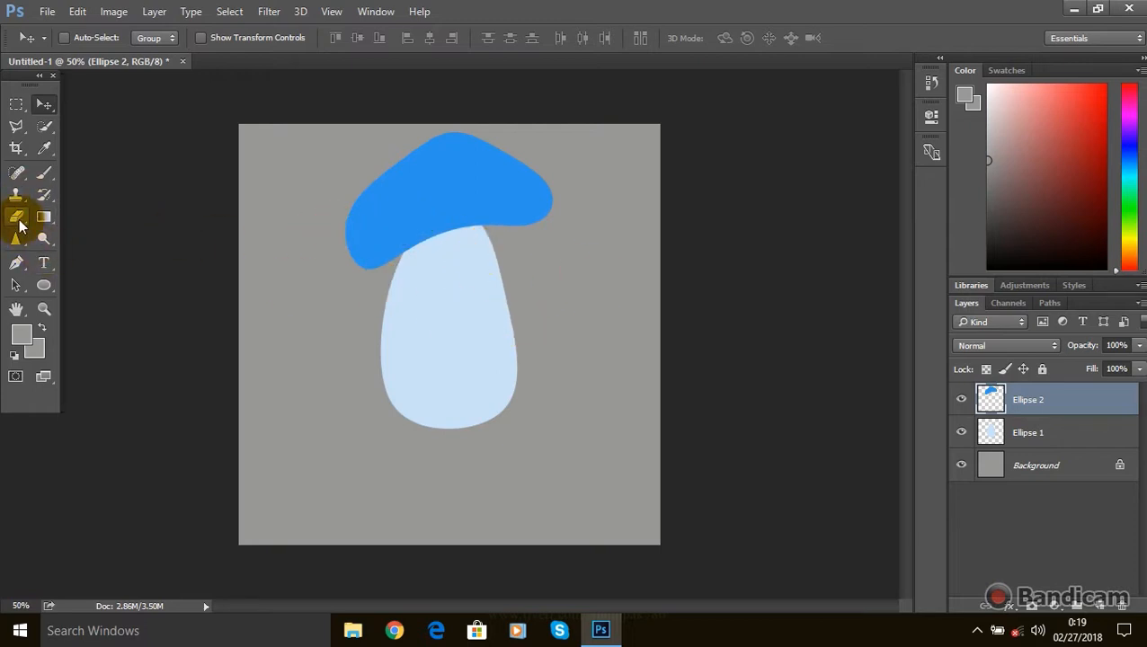
Draw an ellipse about 90 px wide and 122 px high over the body's upper right edge, below the cap.
left_click(43, 285)
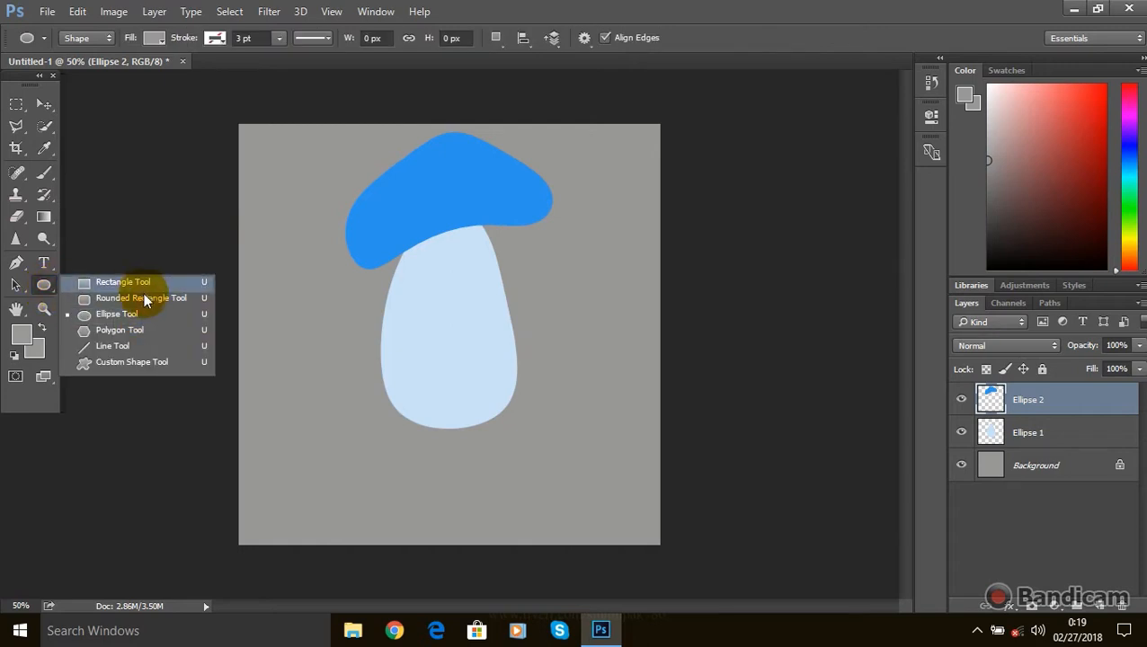
left_click(144, 314)
left_click_drag(486, 255, 512, 295)
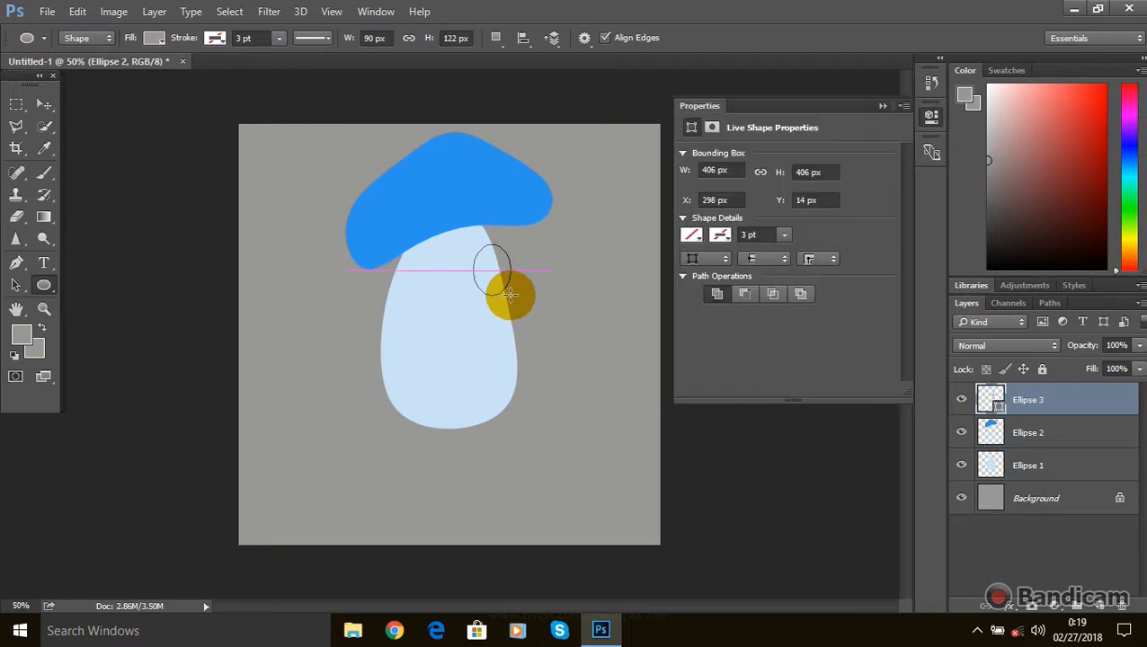
Fill the small ellipse with the very pale blue #f1f7ff.
left_click(692, 235)
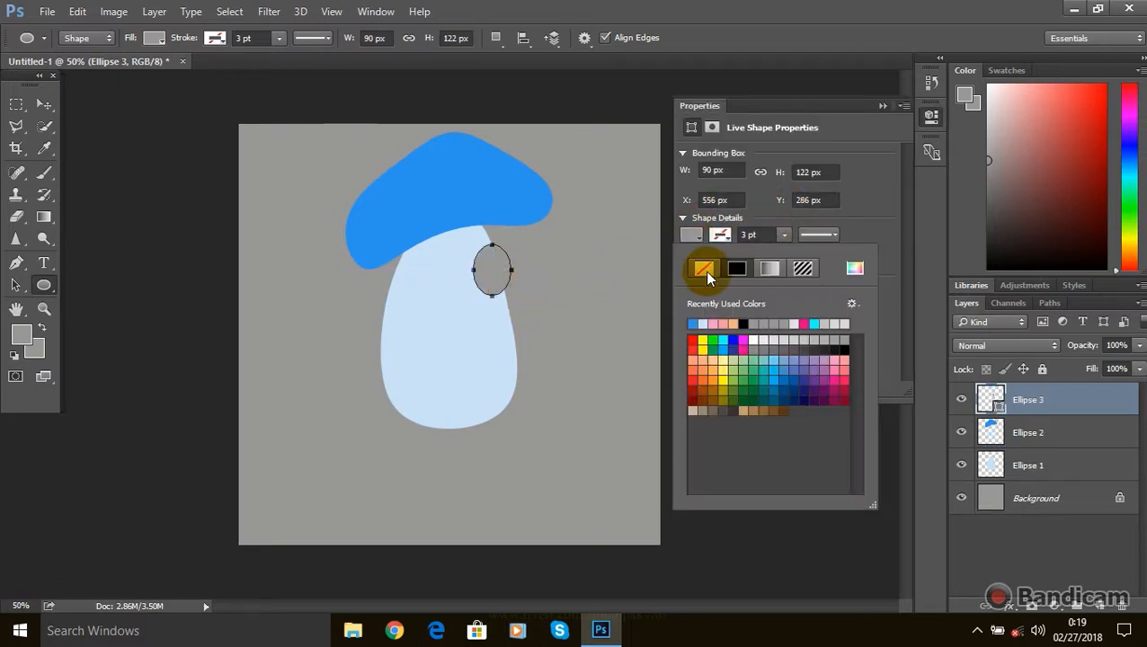
left_click(855, 270)
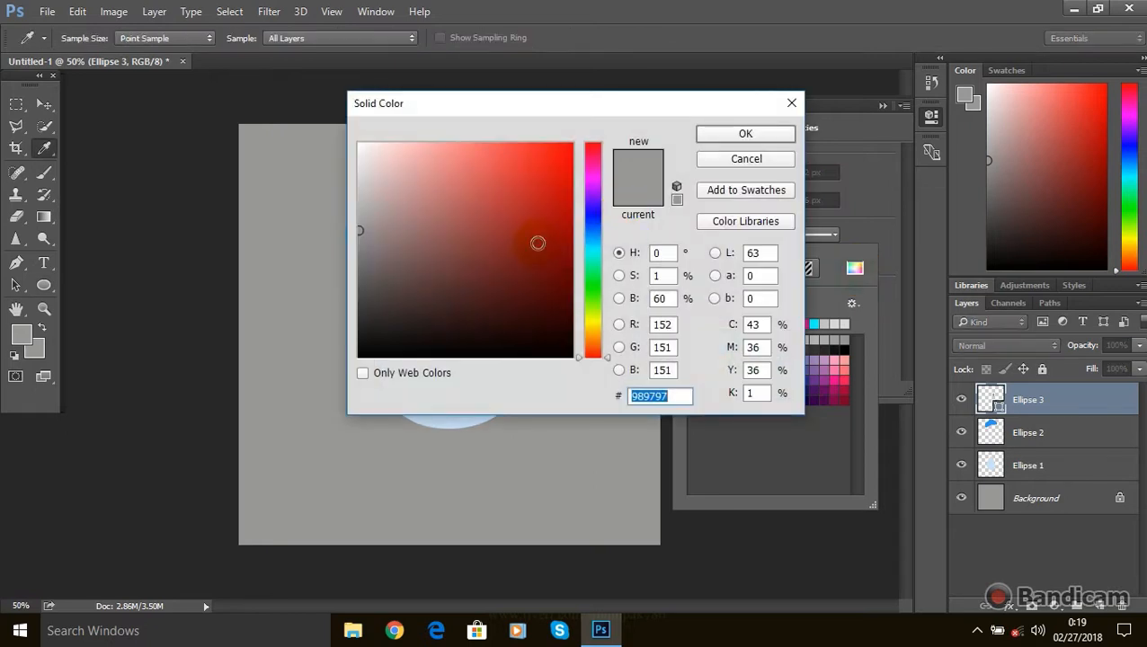
left_click(591, 325)
left_click_drag(414, 169, 402, 142)
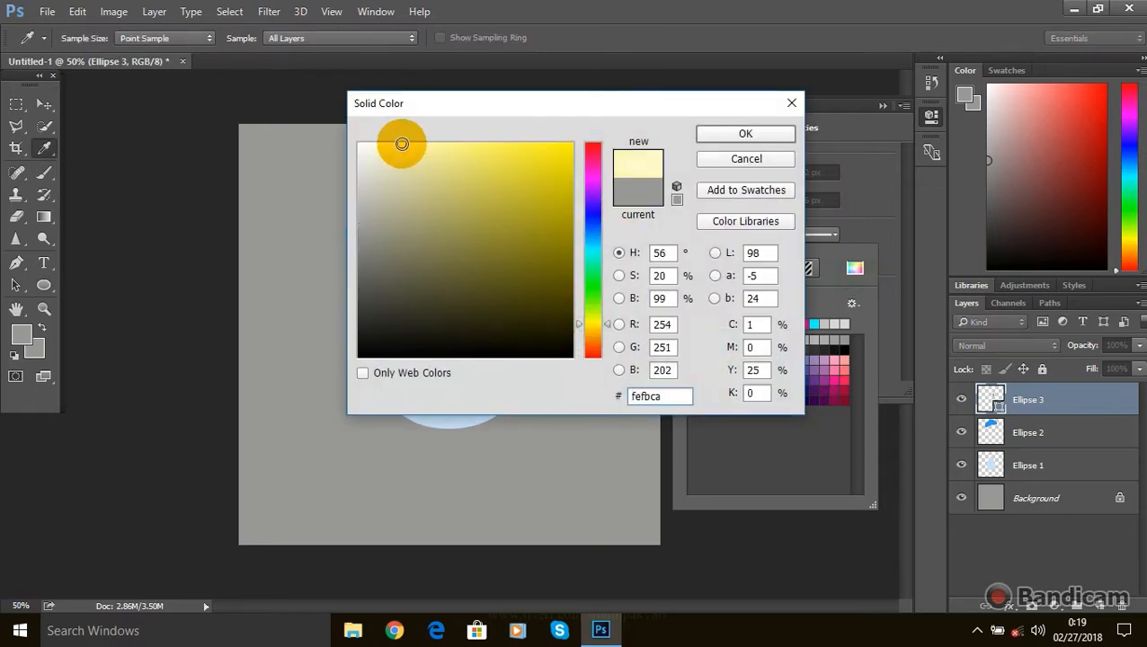
left_click(593, 356)
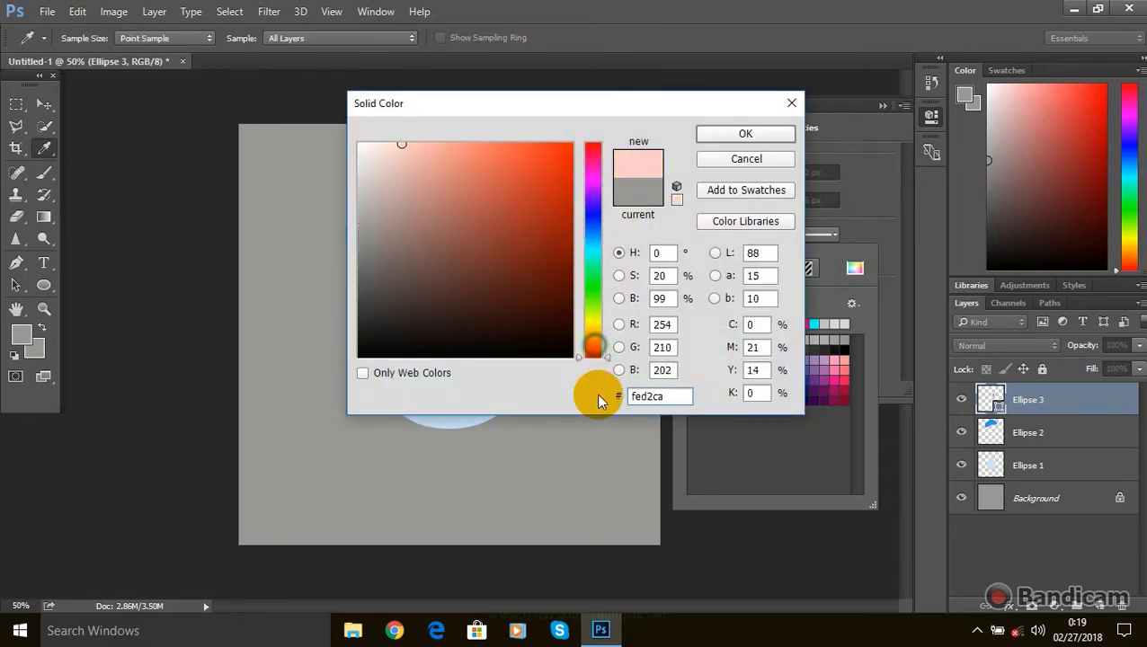
left_click(421, 143)
left_click_drag(421, 143, 371, 129)
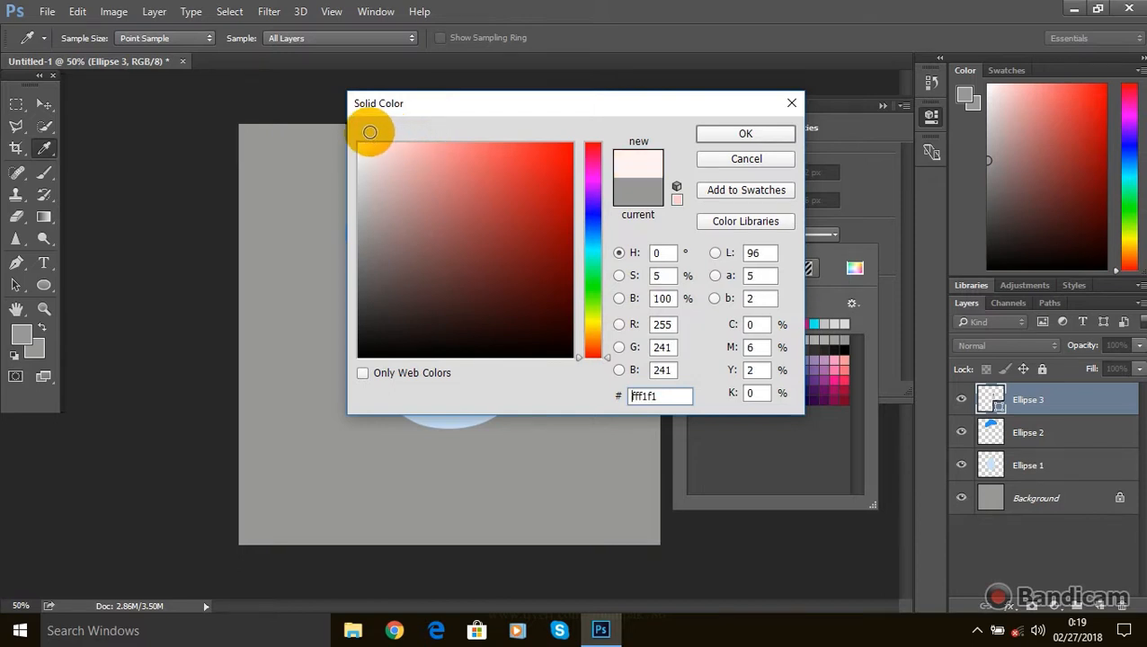
left_click(595, 329)
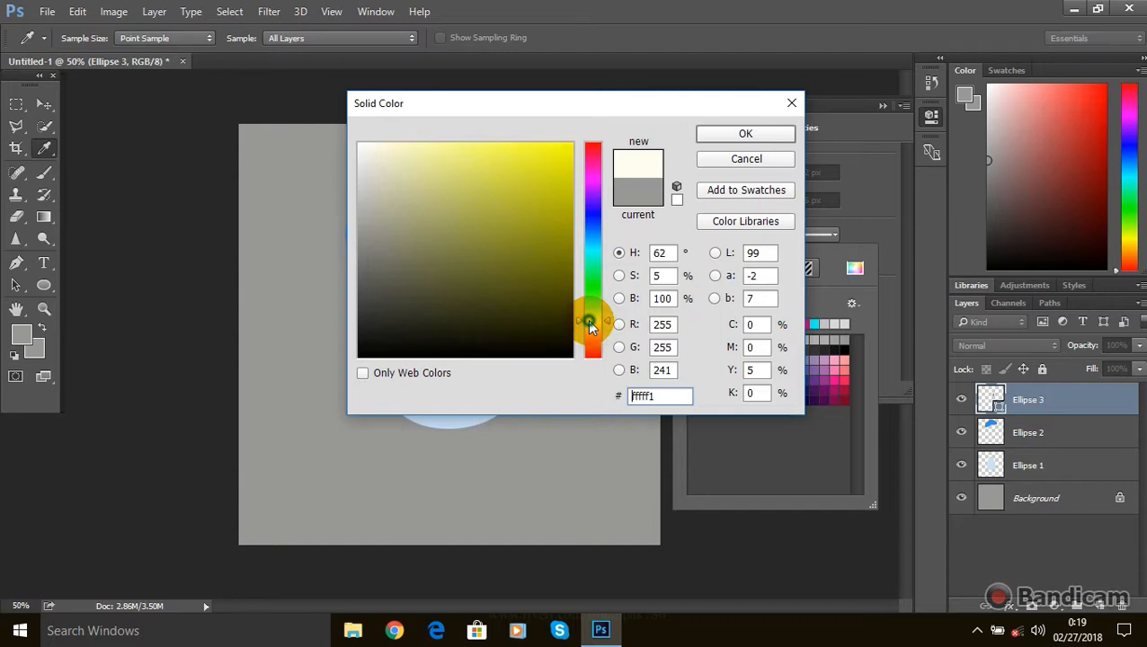
left_click(592, 225)
left_click(590, 228)
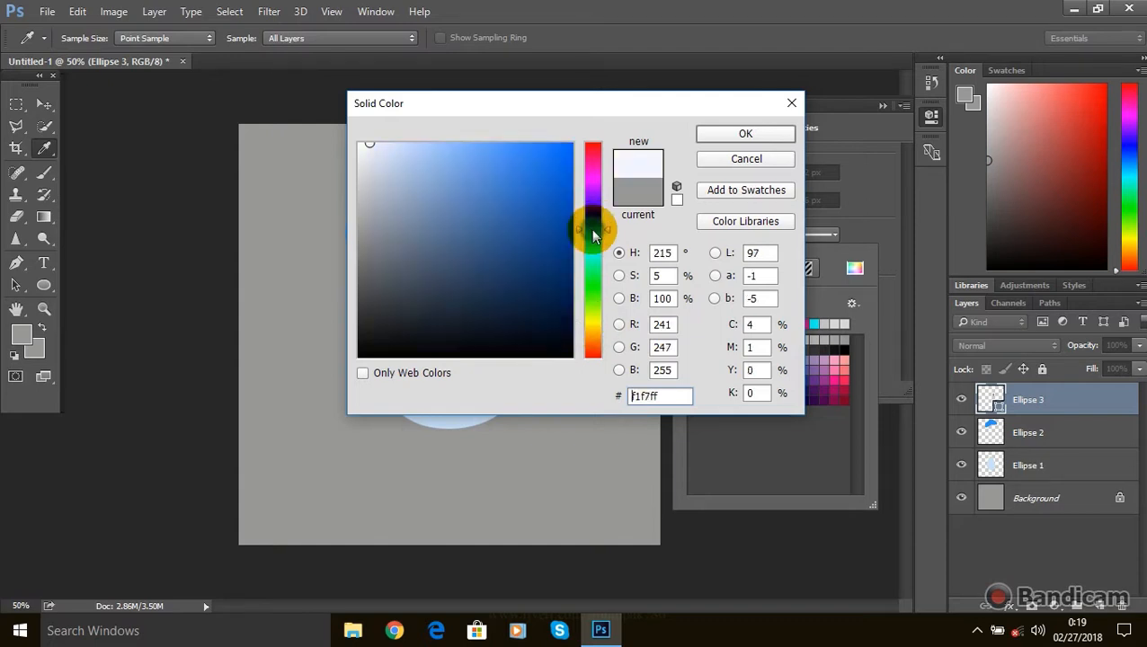
left_click(743, 131)
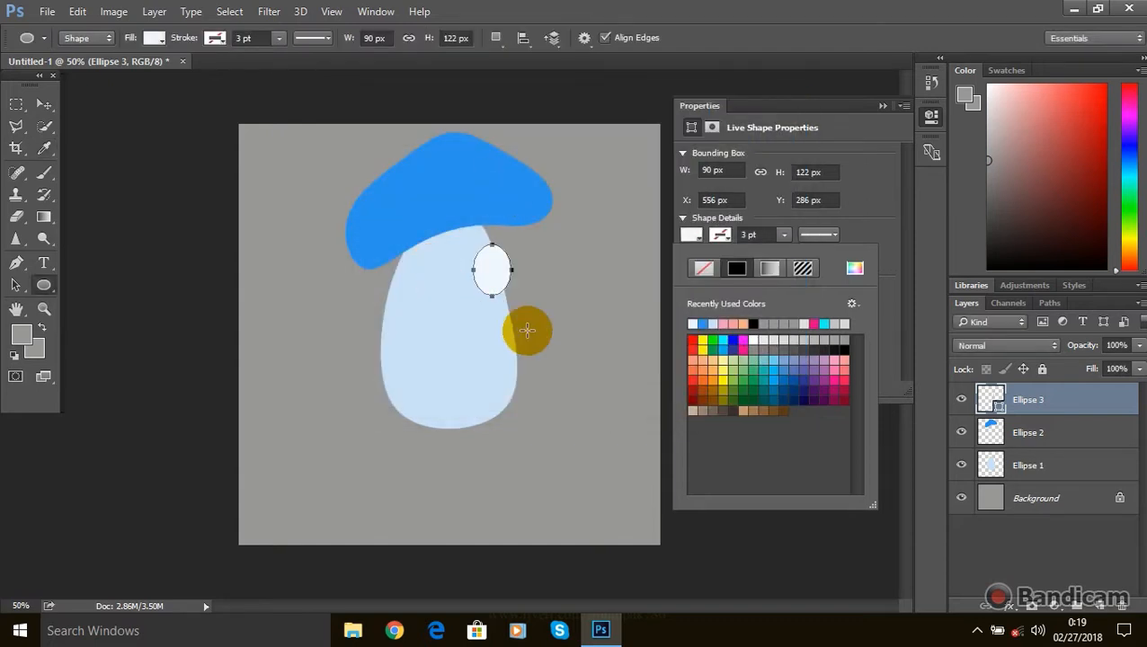
Rasterize the Ellipse 3 layer.
right_click(1022, 413)
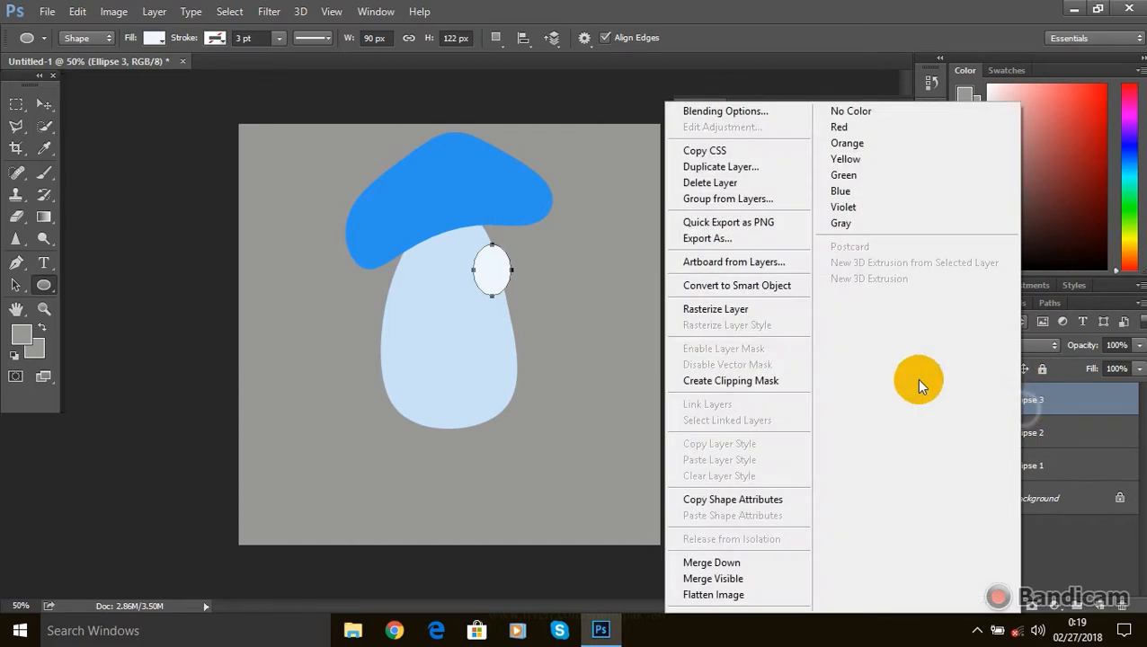
left_click(732, 309)
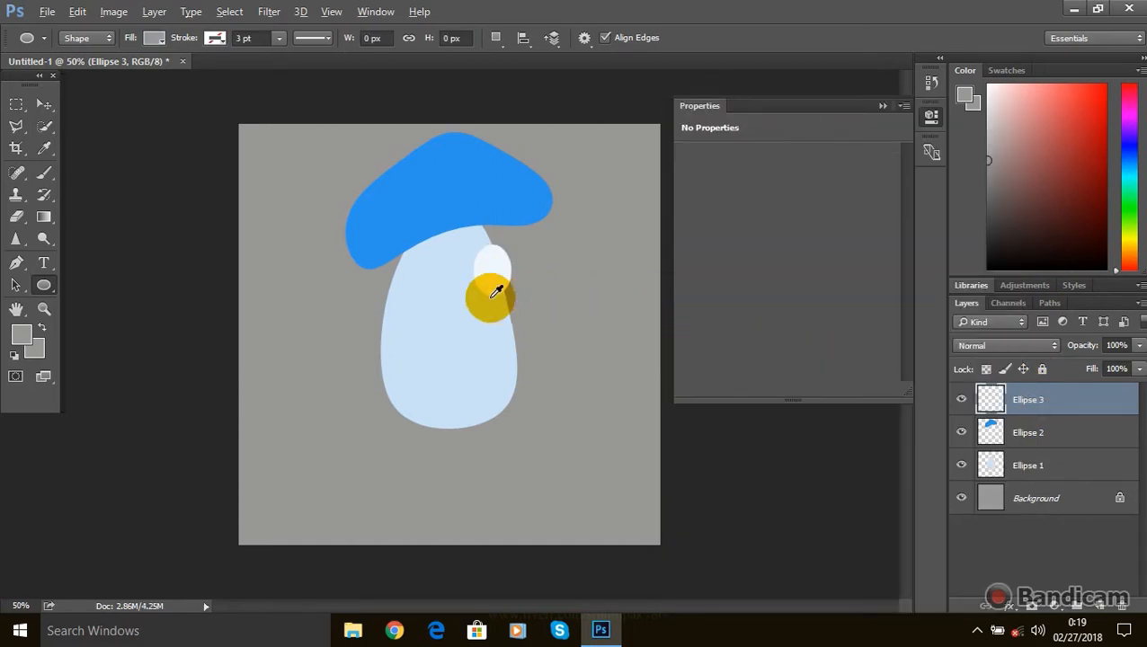
scroll(499, 278, "up", 2)
left_click(882, 105)
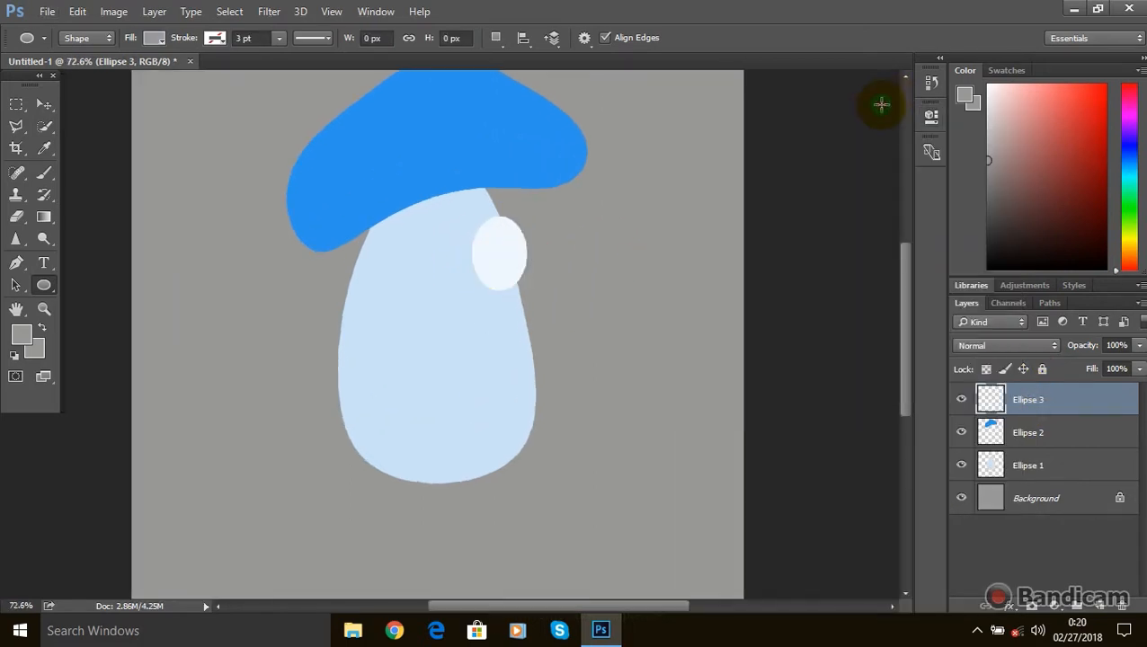
scroll(450, 265, "up", 1)
scroll(546, 248, "down", 1)
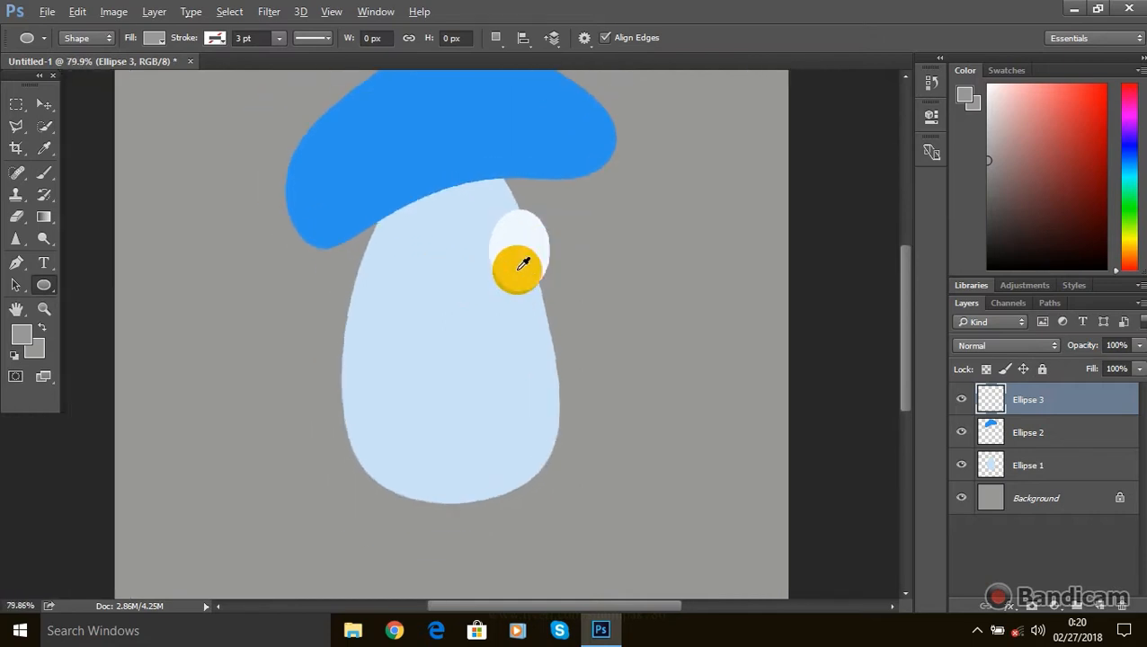
left_click_drag(519, 215, 447, 285)
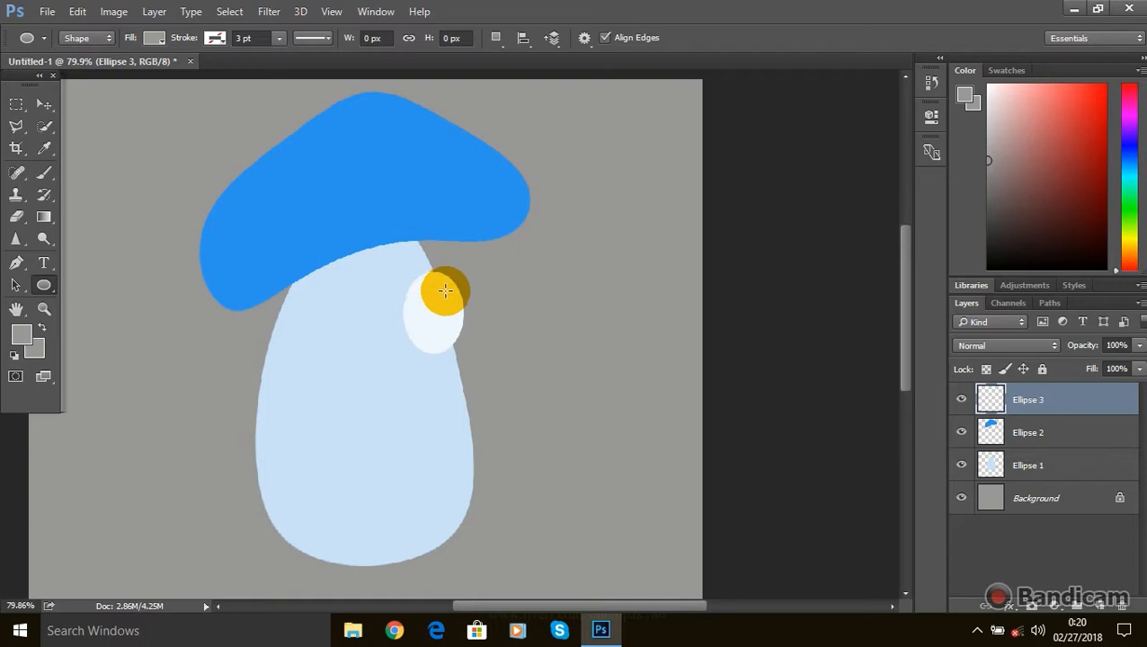
On the Ellipse 1 layer, draw a closed, pointed pen path for a curved smile across the body's right edge, below the small oval.
left_click_drag(445, 290, 644, 214)
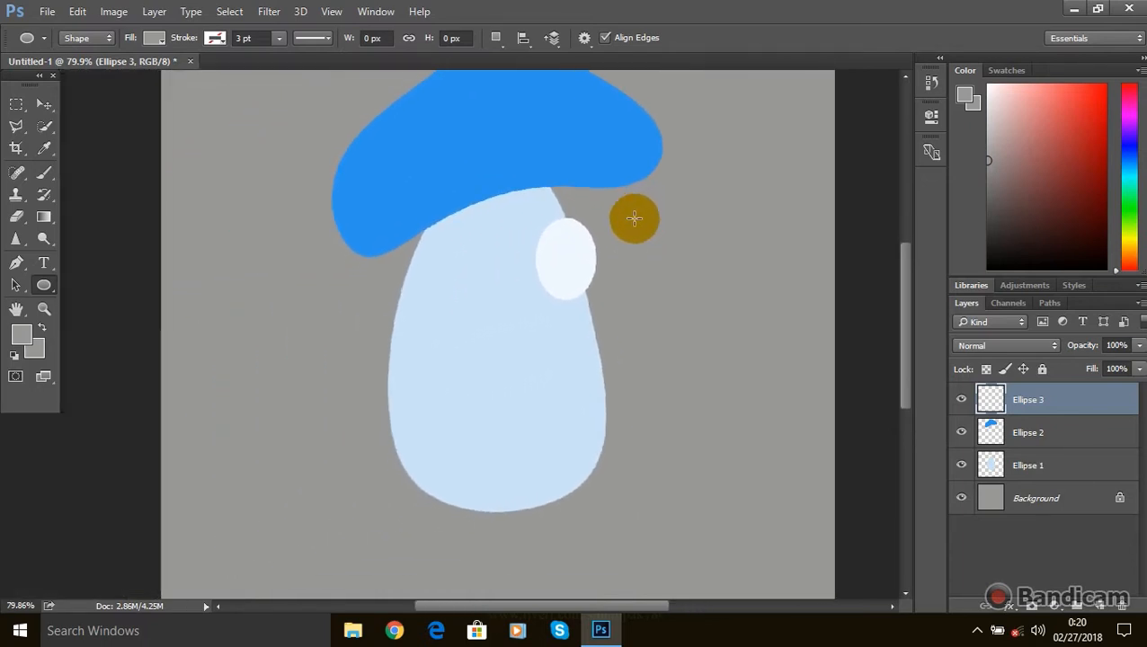
scroll(564, 335, "down", 1)
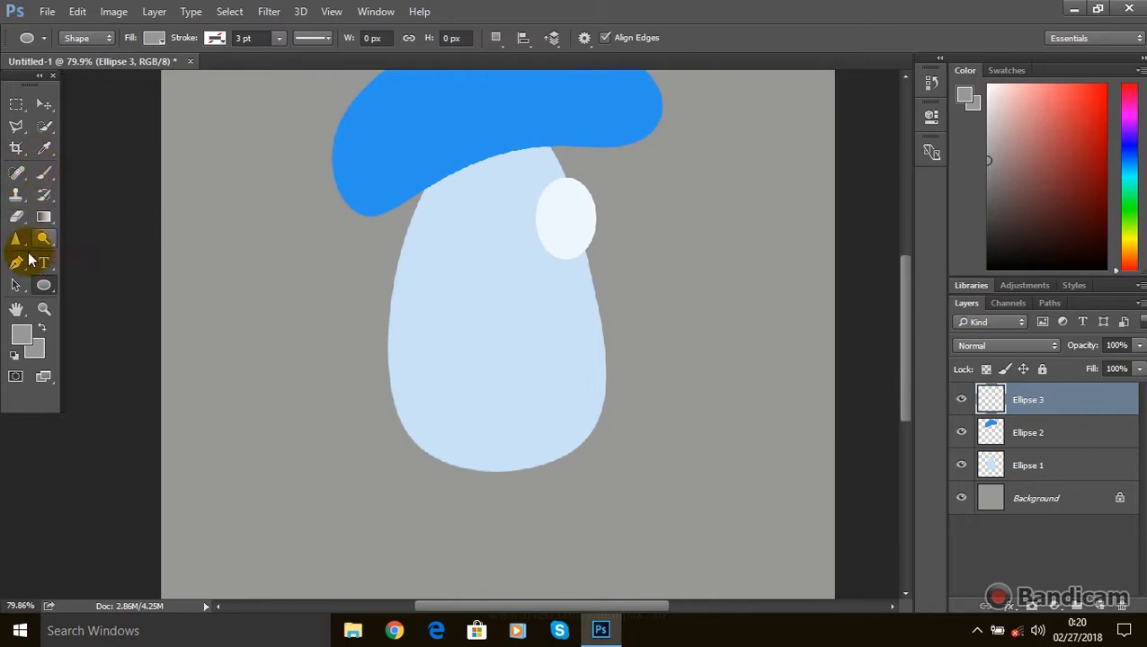
left_click(26, 265)
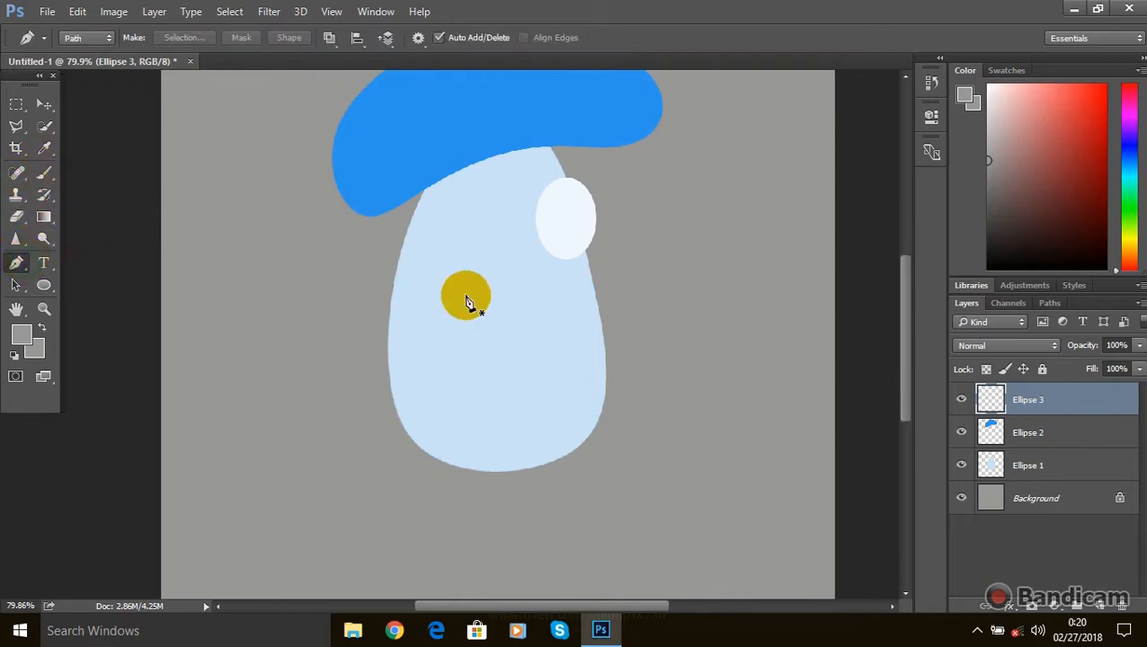
left_click(1029, 474)
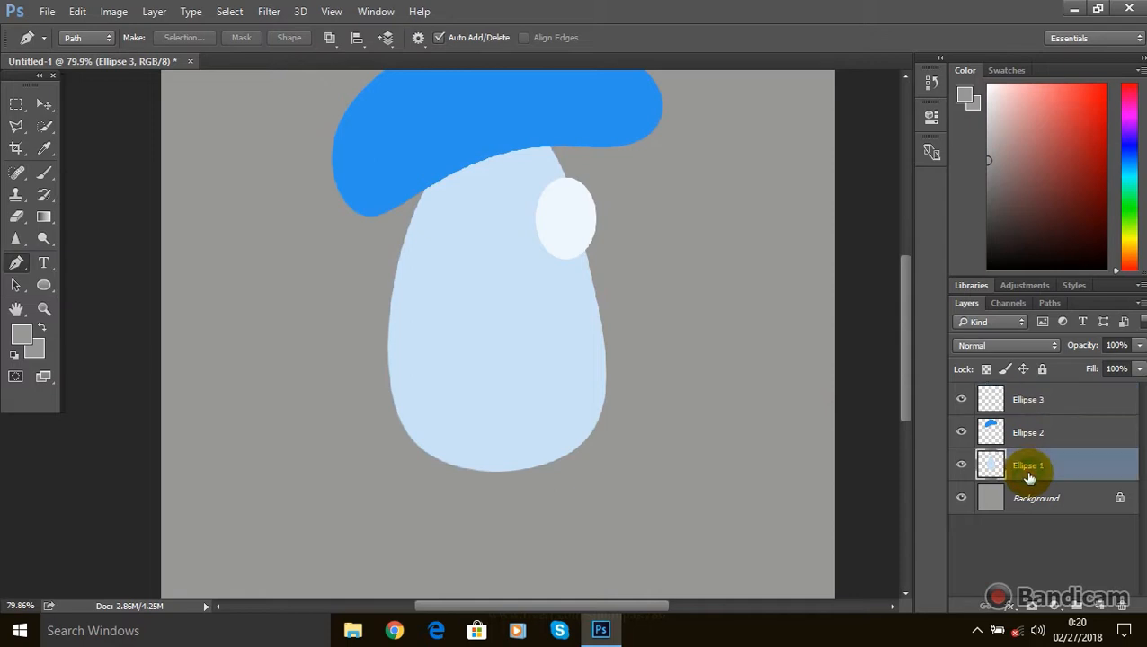
left_click(616, 336)
left_click_drag(567, 319, 552, 274)
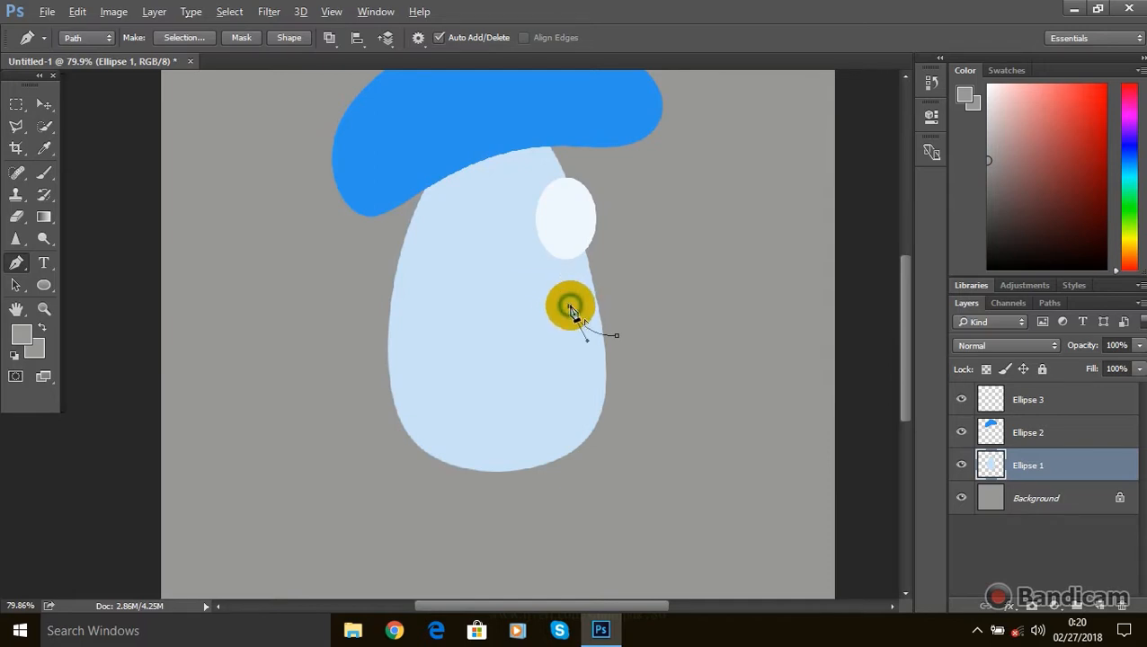
left_click_drag(612, 372, 628, 381)
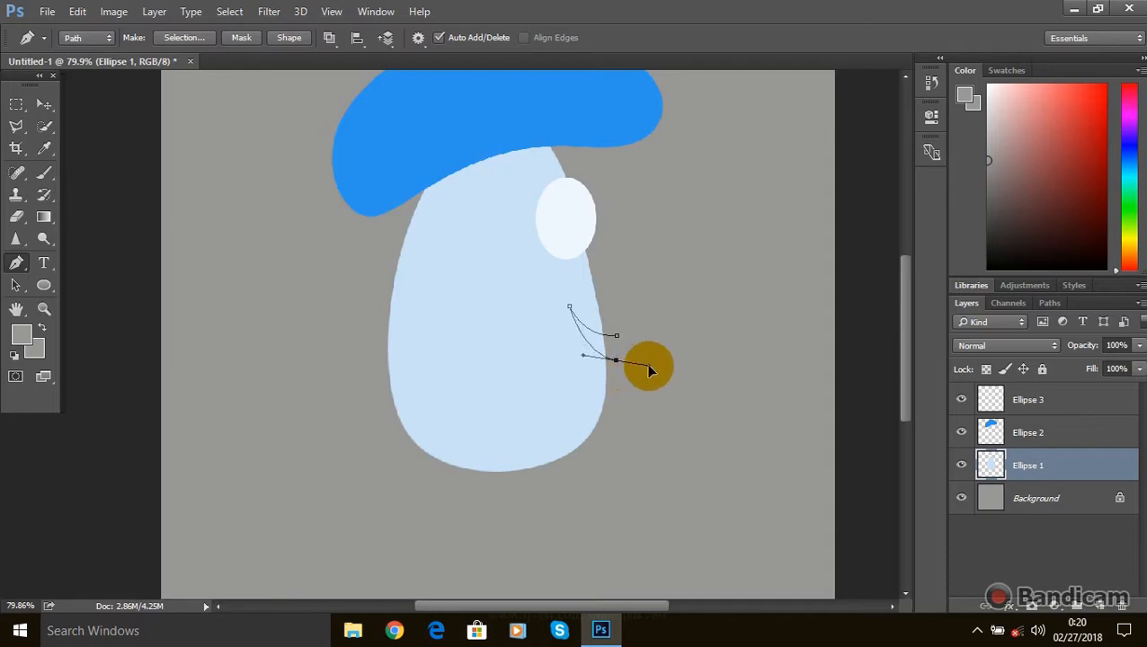
left_click(648, 366)
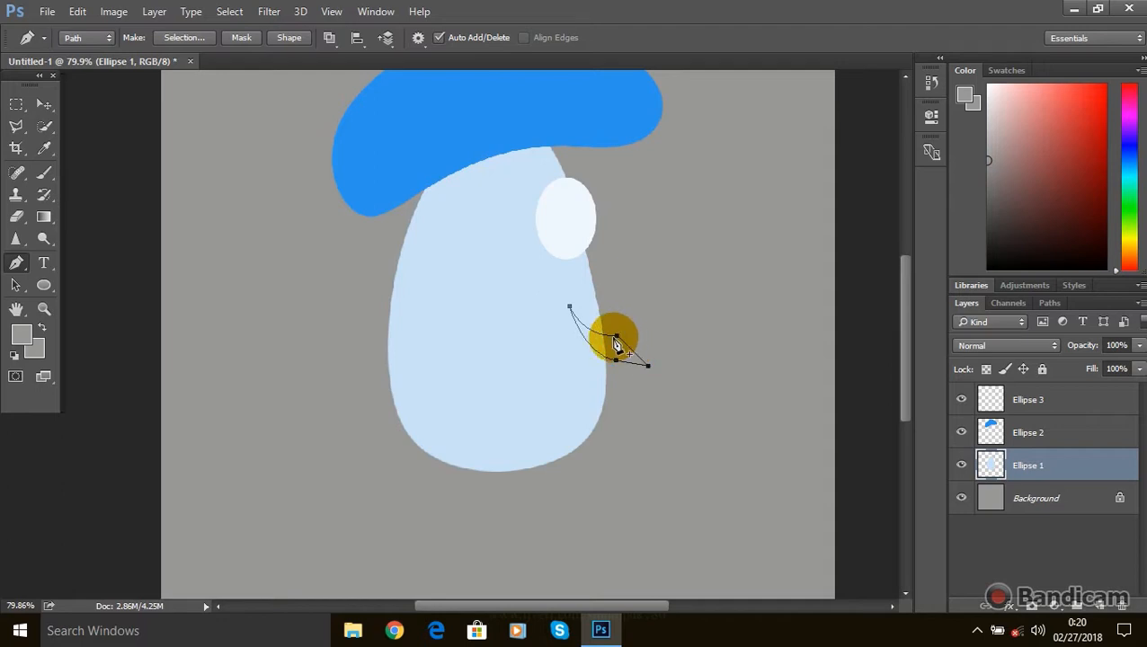
Turn the smile path into a selection with 0 px feather and erase it from the body, and make the Ellipse 3 layer active.
right_click(612, 344)
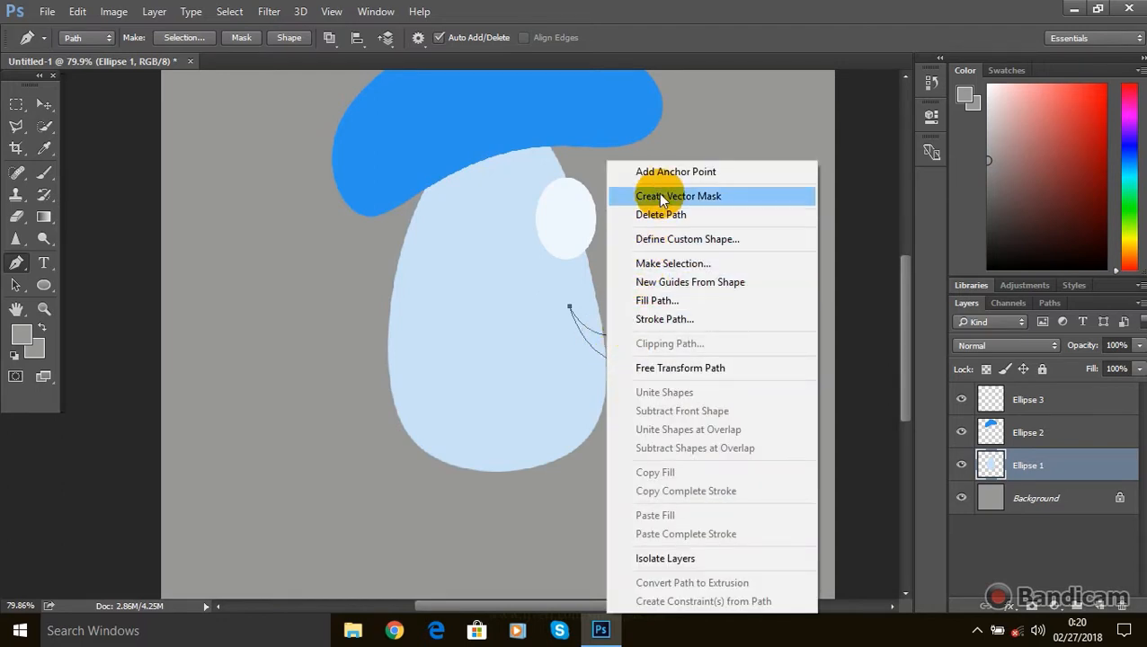
left_click(672, 265)
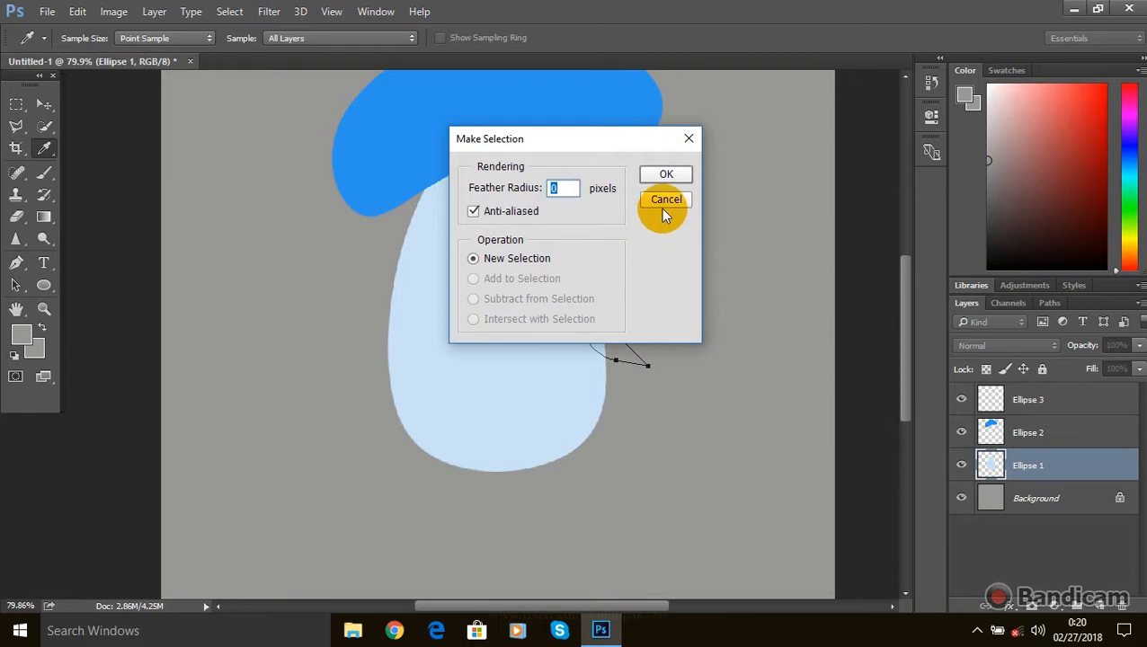
left_click(664, 177)
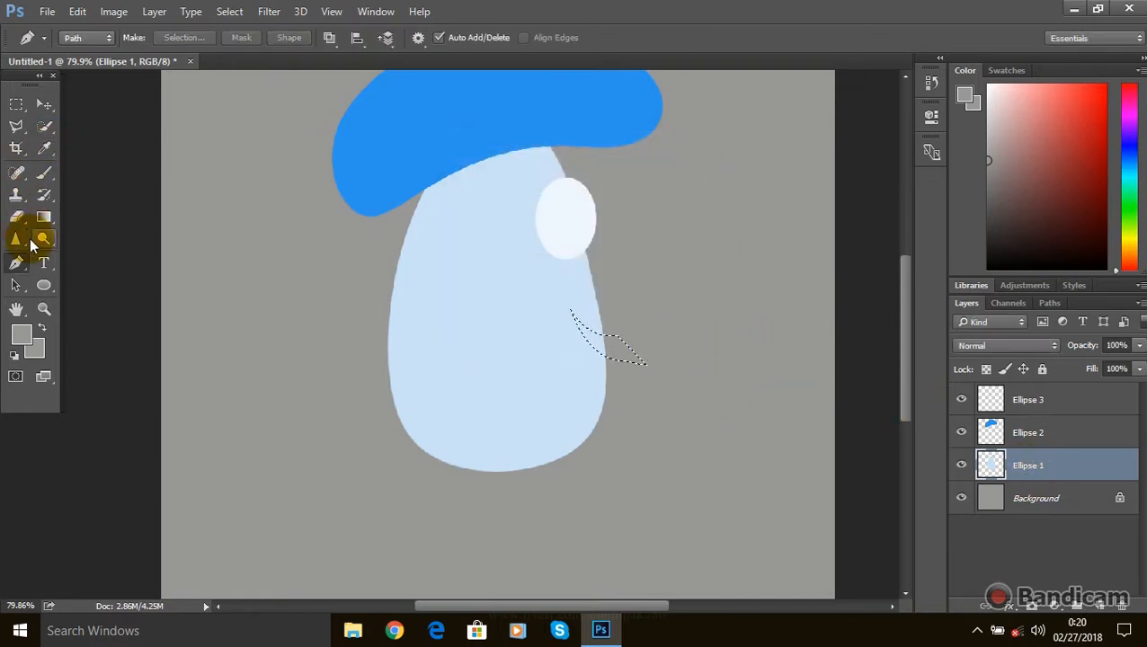
left_click(15, 219)
mouse_move(519, 332)
left_mouse_down()
mouse_move(634, 358)
mouse_move(586, 341)
mouse_move(615, 347)
left_mouse_up()
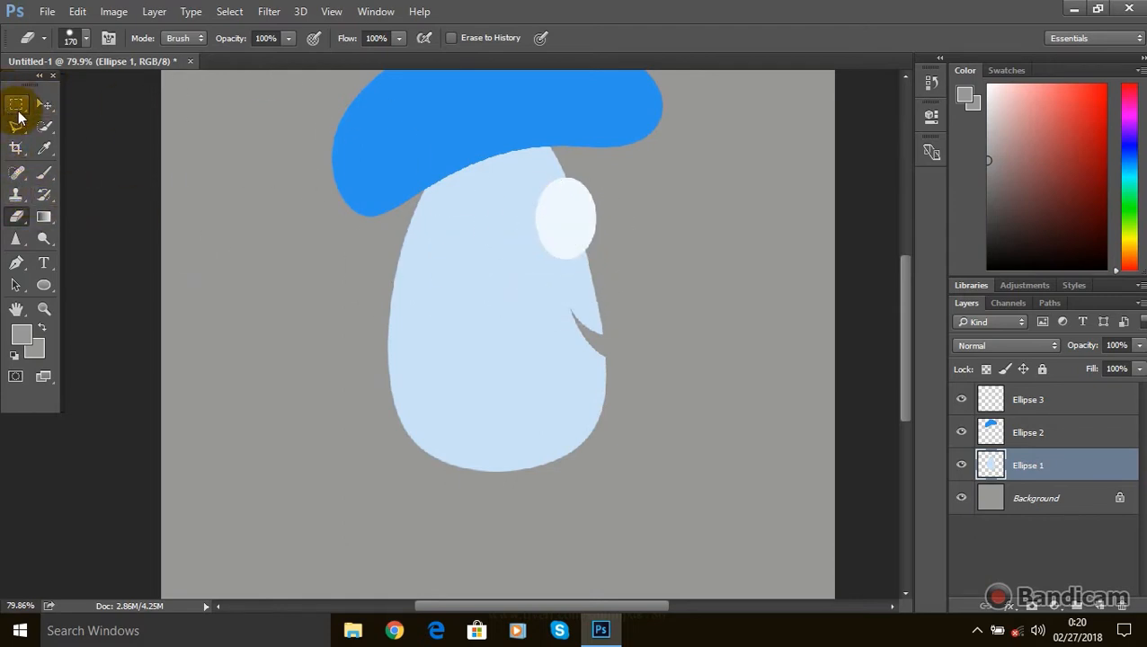
left_click(1030, 409)
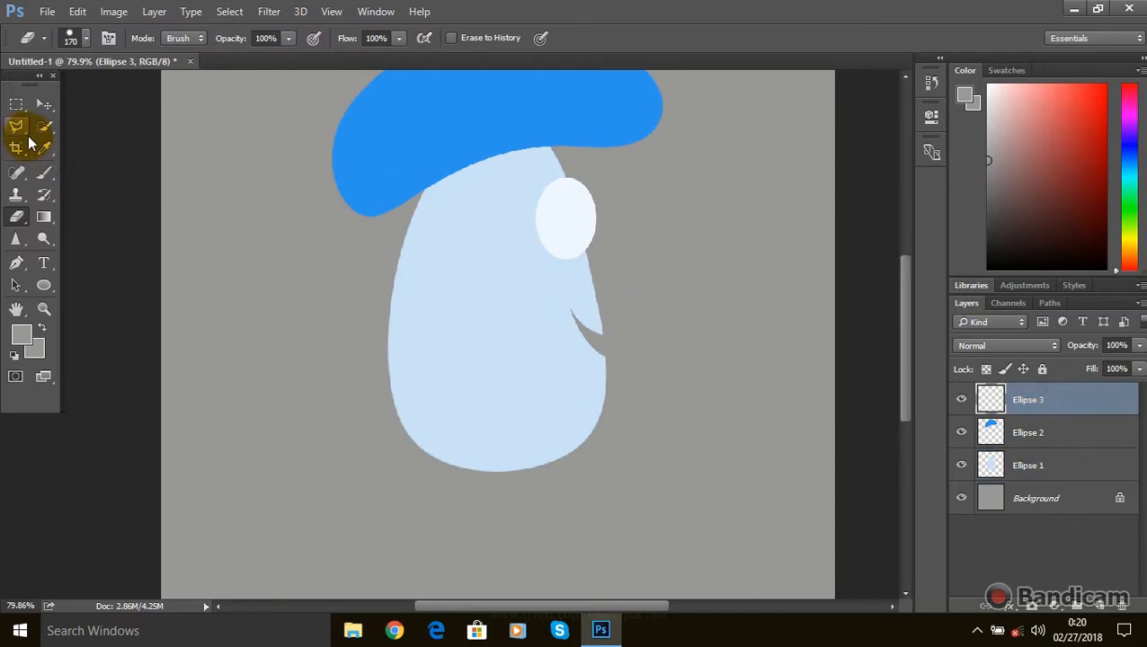
left_click(22, 131)
left_click_drag(18, 131, 76, 121)
mouse_move(461, 205)
left_mouse_down()
mouse_move(516, 228)
mouse_move(581, 222)
left_mouse_up()
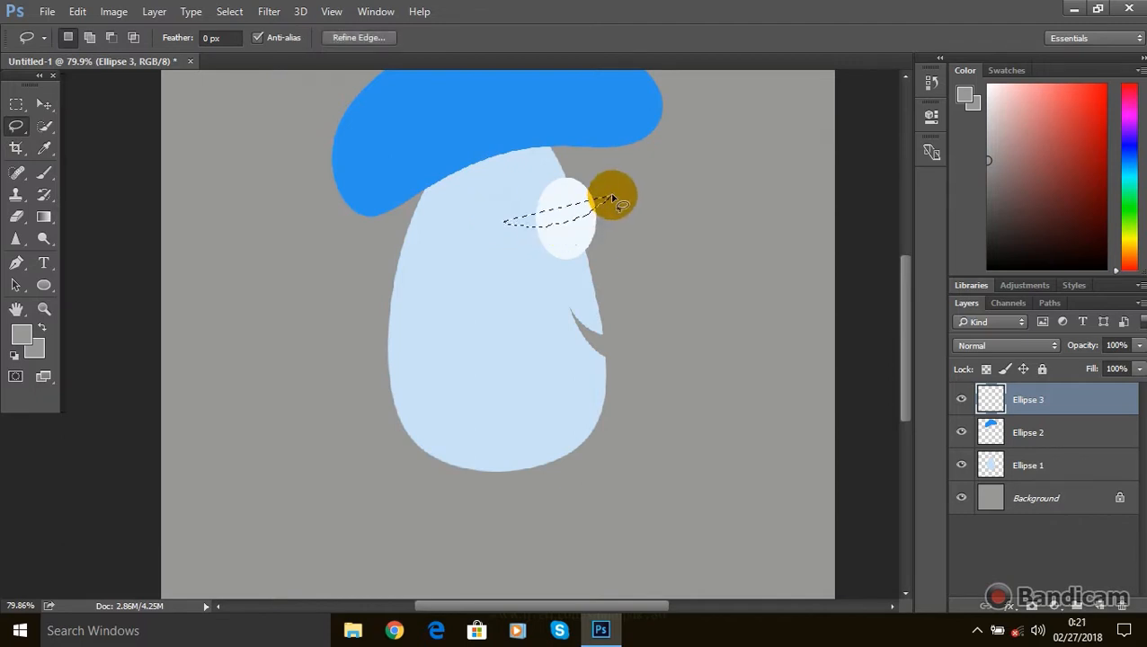
key("ctrl+d")
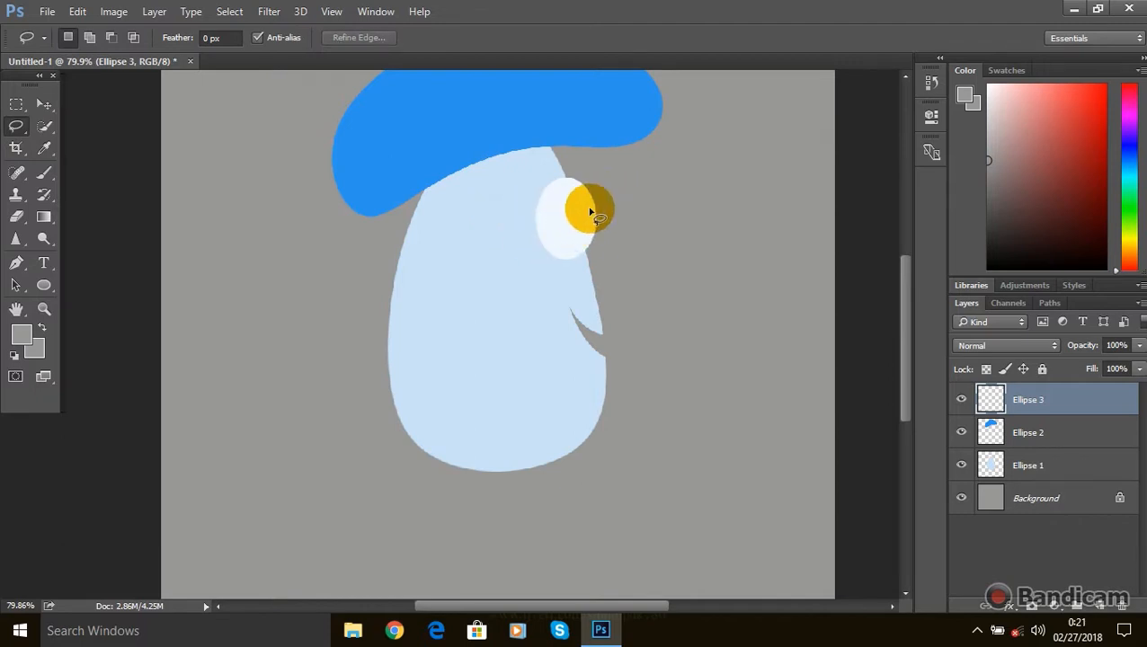
Draw a closed, curved pen path over the upper part of the eye oval, and lock the Ellipse 3 layer's transparent pixels.
left_click(16, 263)
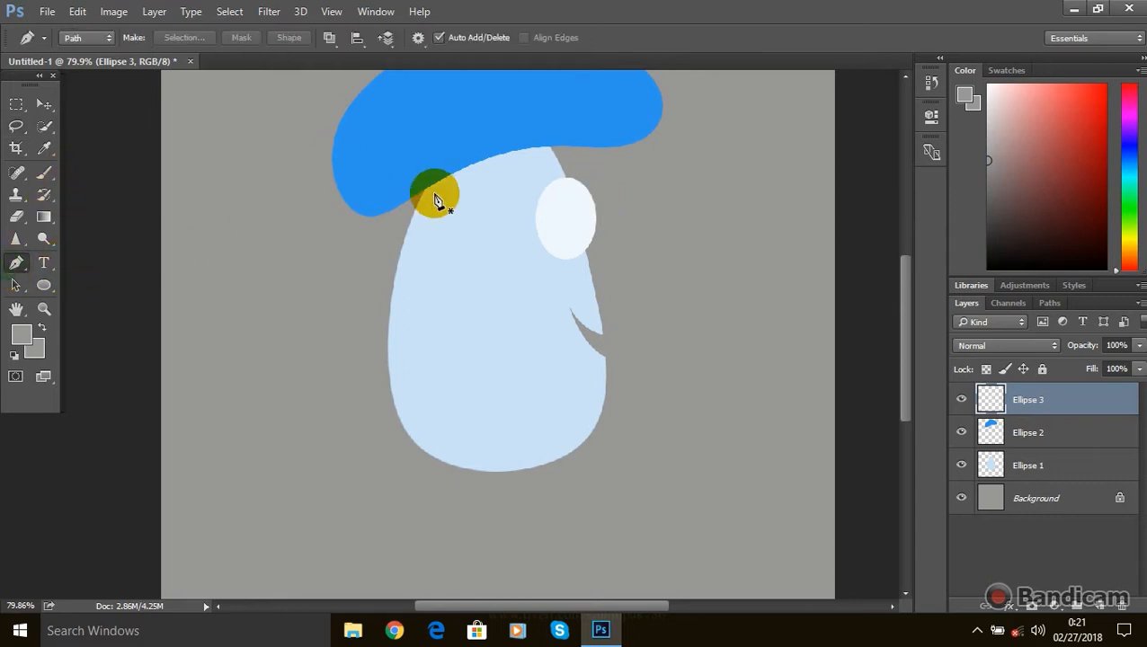
left_click(597, 187)
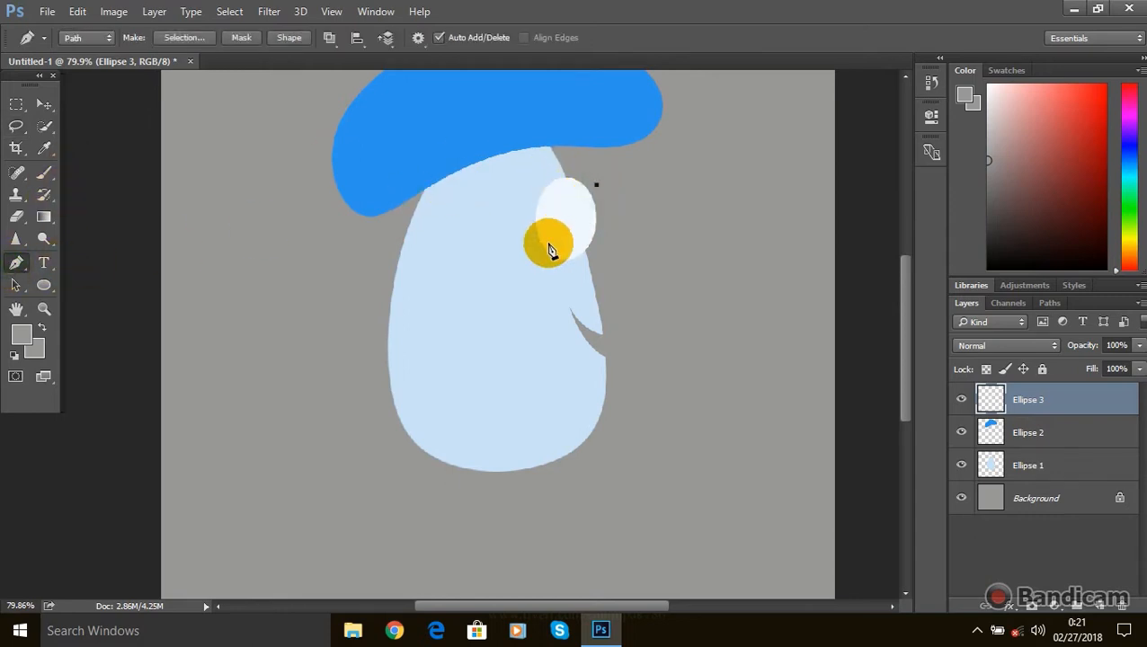
left_click_drag(533, 252, 489, 233)
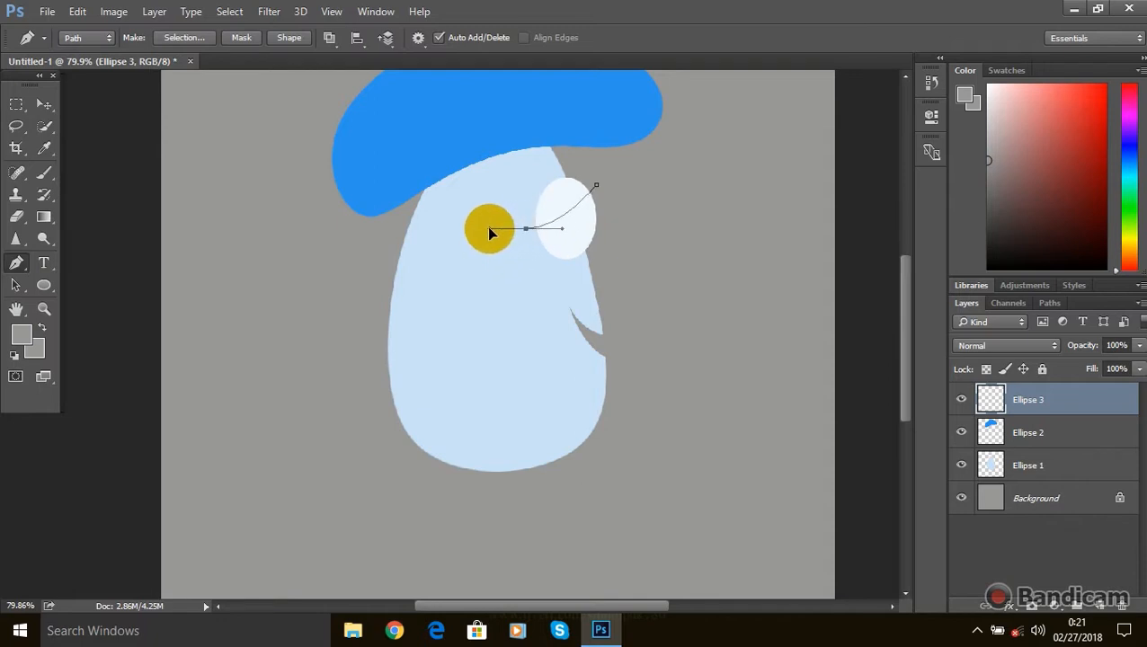
left_click_drag(538, 175, 600, 188)
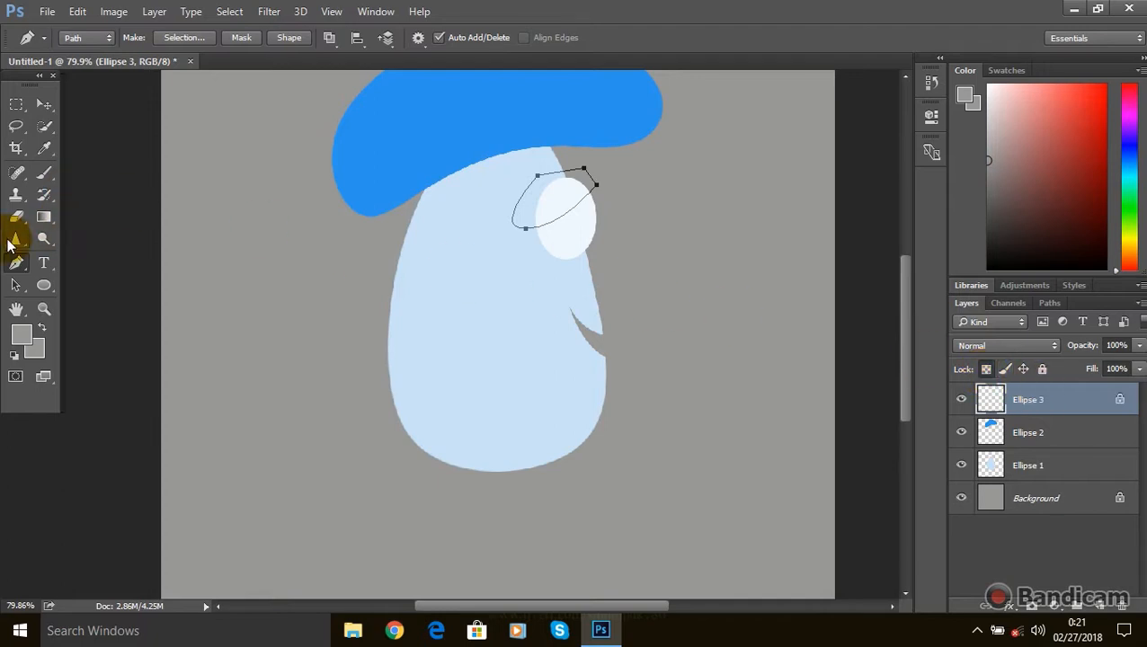
Sample the body's pale blue with the Brush and shift it to a stronger medium blue, undoing the trial stroke over the eye.
key("alt")
left_click(45, 173)
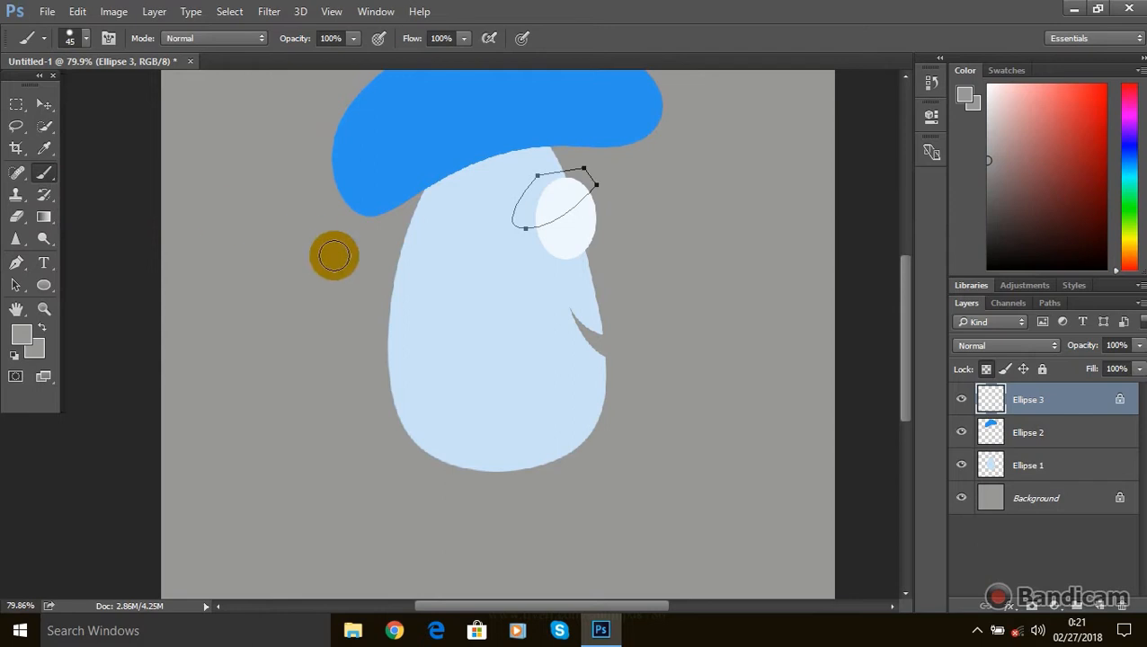
left_click(451, 284, "alt")
left_click(1030, 96)
left_click(1033, 108)
mouse_move(588, 176)
left_mouse_down()
mouse_move(545, 195)
mouse_move(595, 186)
mouse_move(578, 210)
mouse_move(537, 215)
left_mouse_up()
key("ctrl+z")
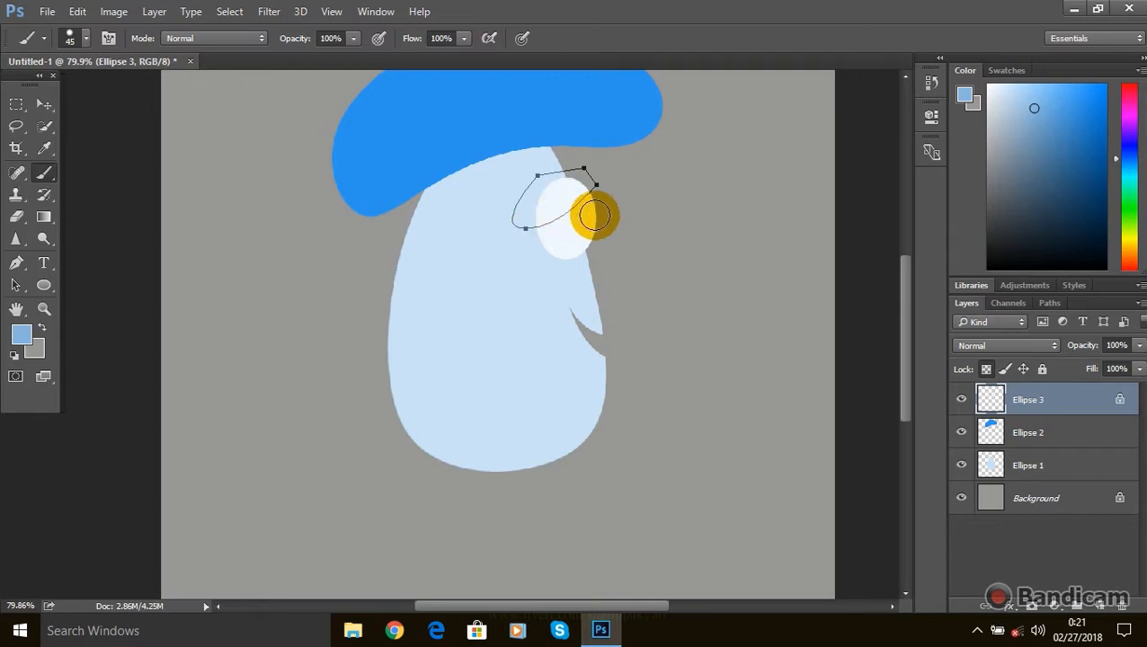
Turn the eyelid path into a selection with 0 px feather and paint the upper part of the eye oval medium blue.
right_click(546, 196)
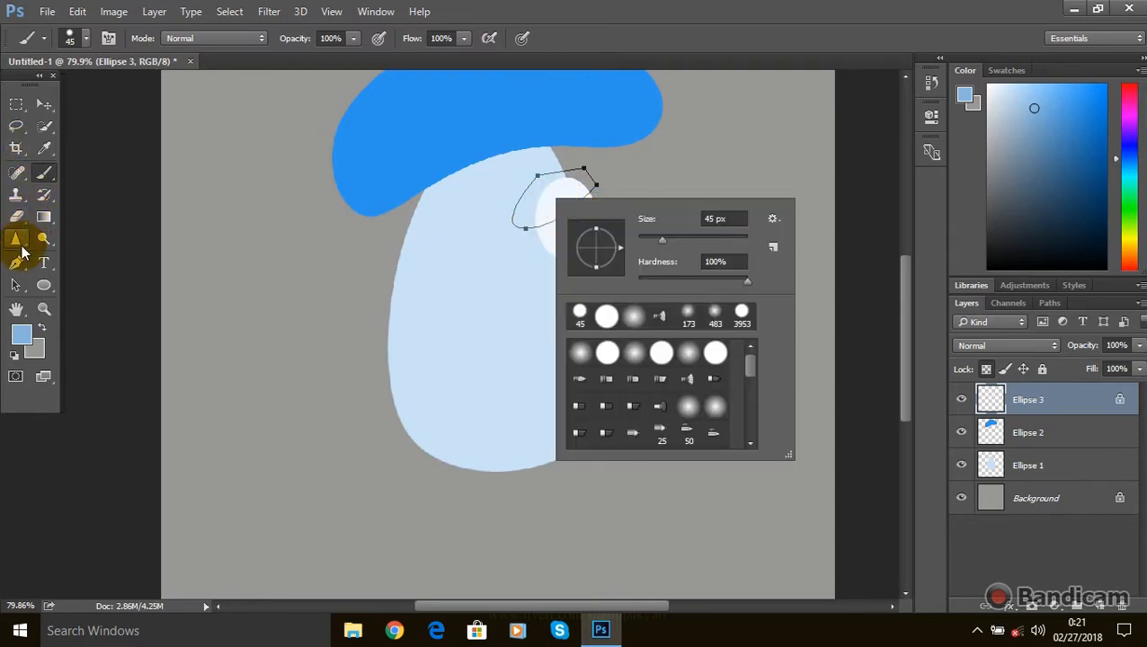
left_click(16, 261)
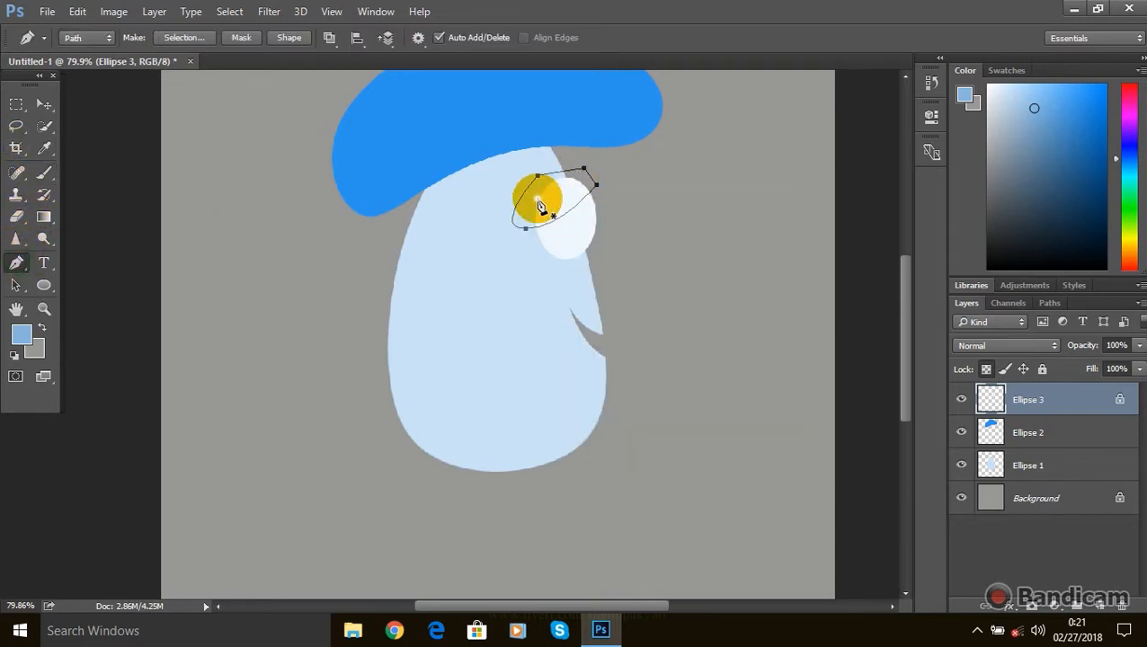
right_click(534, 191)
left_click(570, 266)
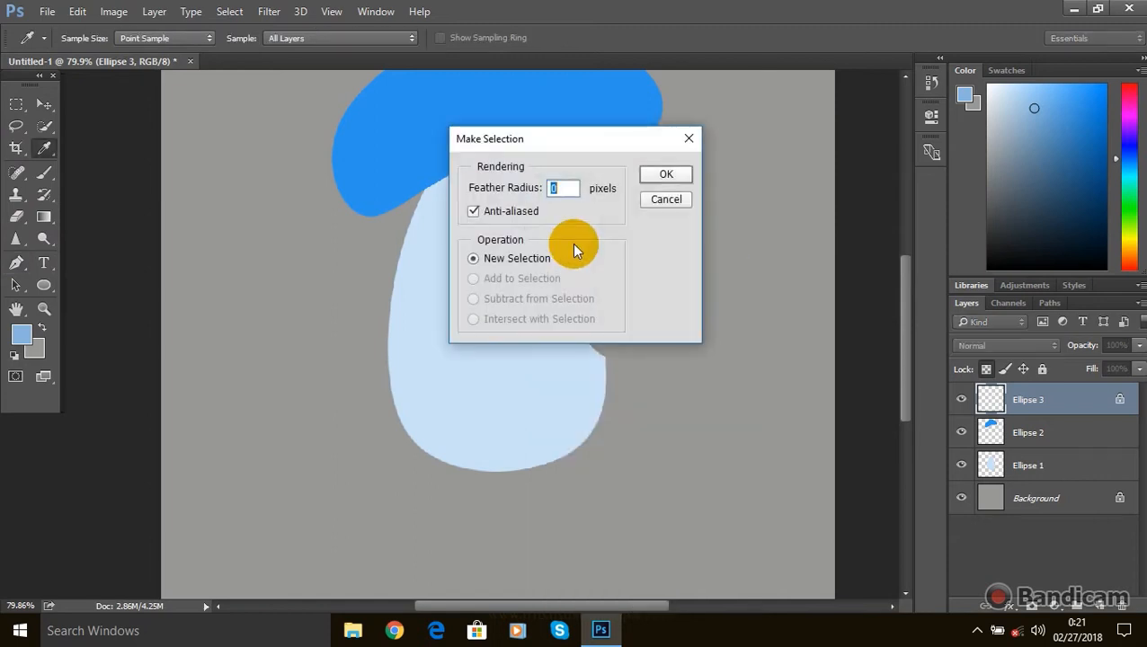
left_click(654, 177)
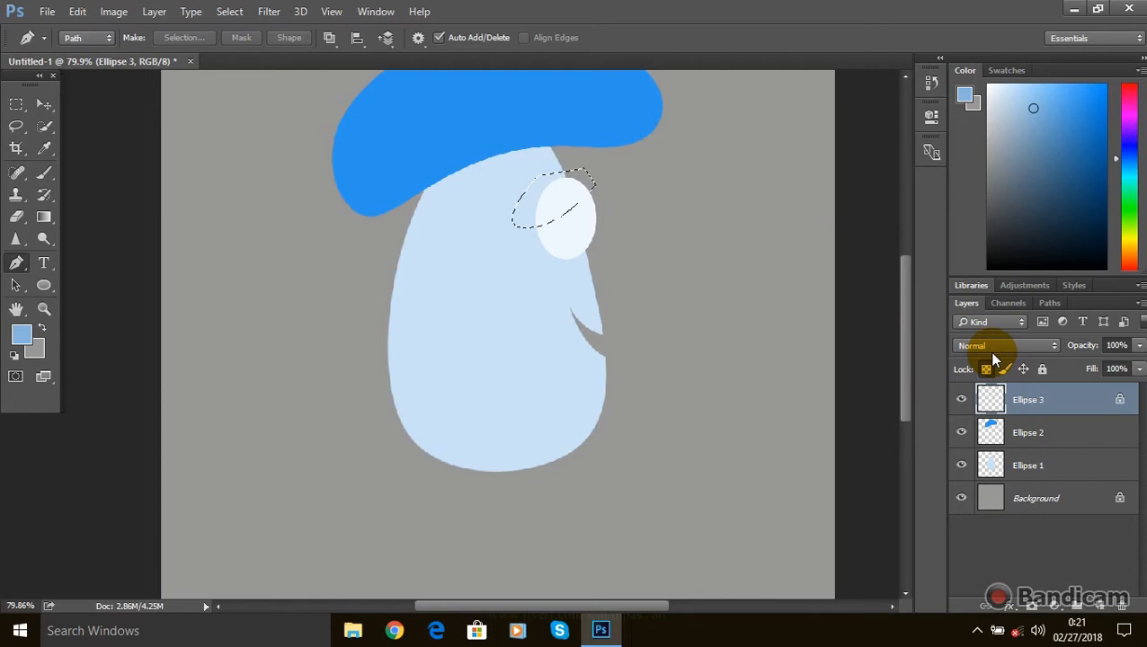
key("b")
mouse_move(546, 187)
left_mouse_down()
mouse_move(547, 229)
mouse_move(540, 190)
left_mouse_up()
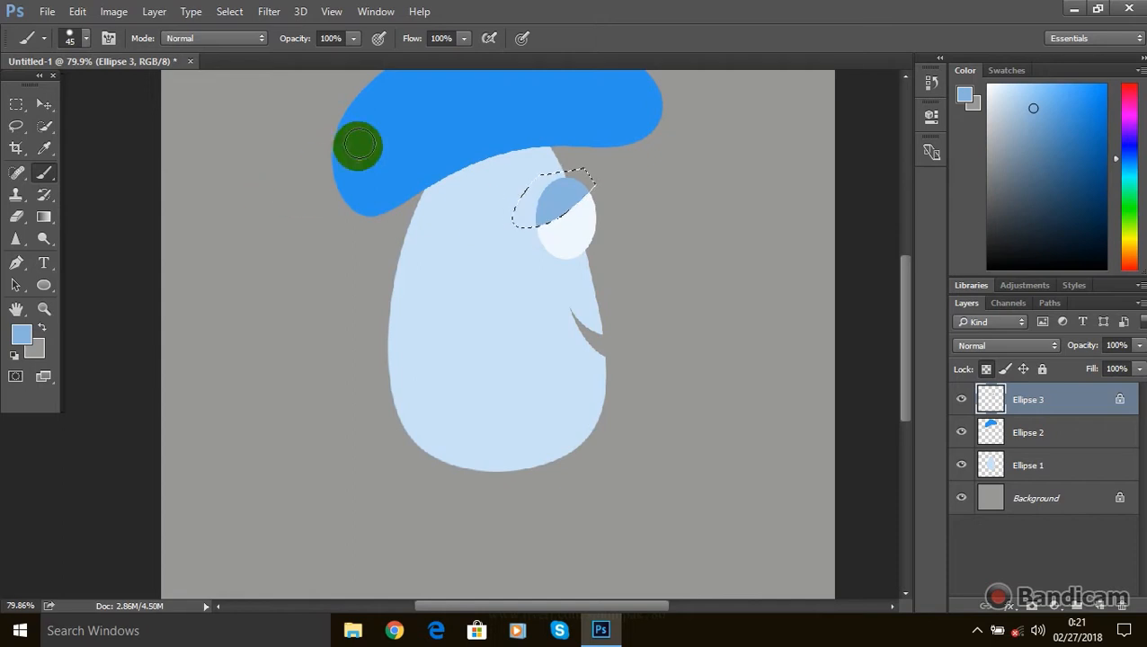
Try a slightly darker, greyer blue on the eyelid and undo that recolouring, leaving the eyelid area deselected.
left_click(411, 127, "alt")
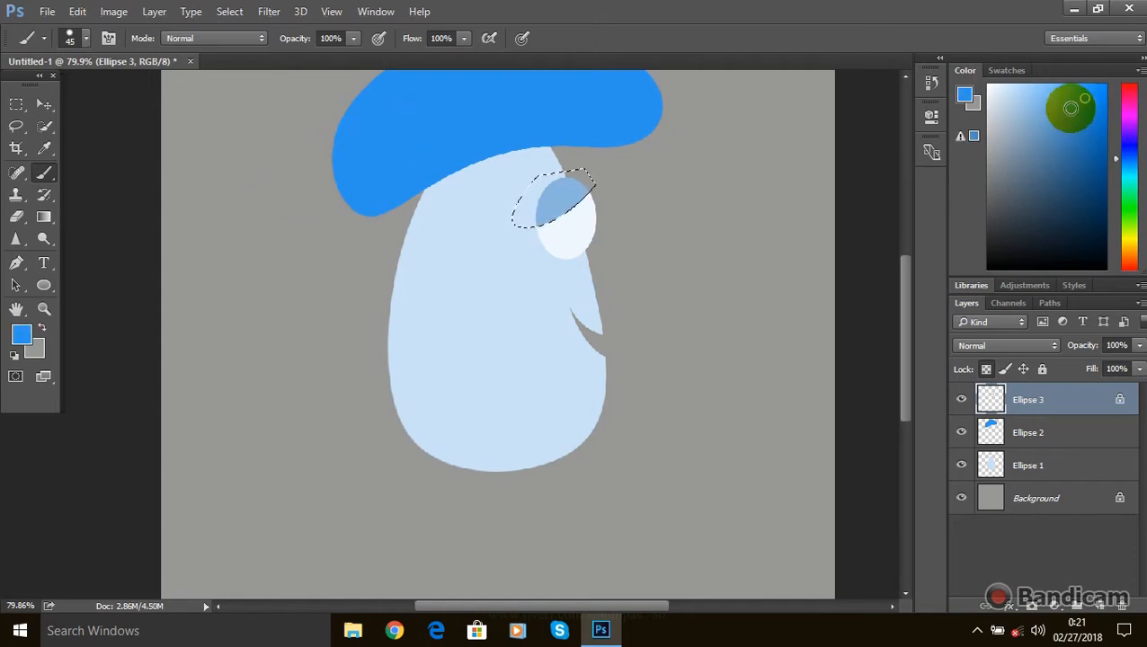
left_click(1033, 120)
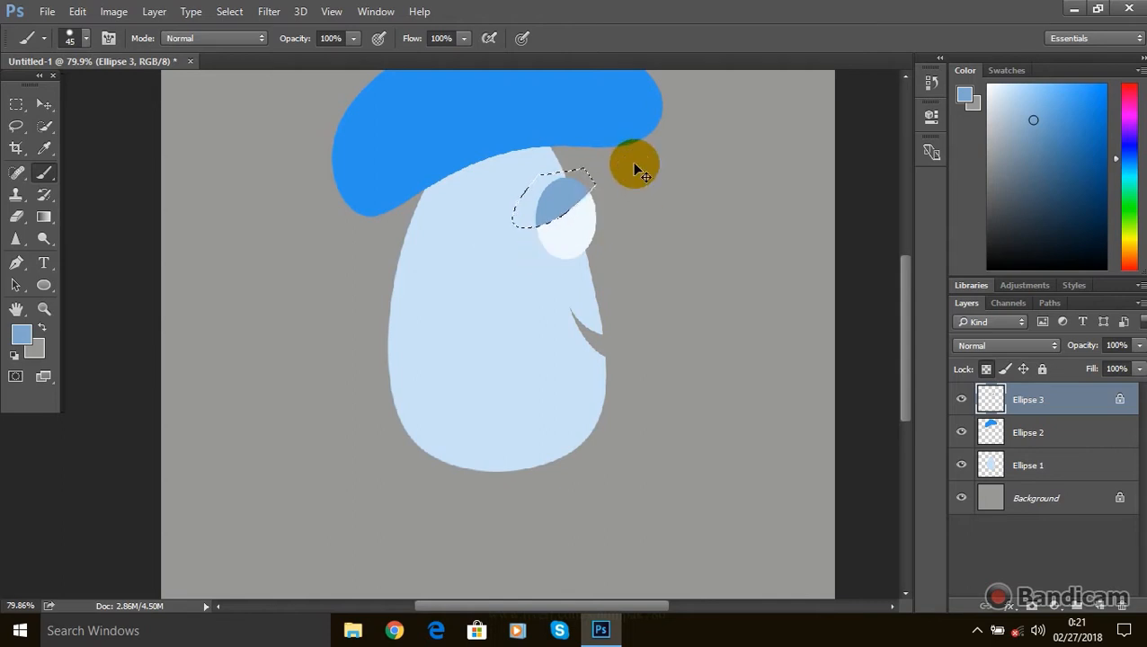
key("ctrl+d")
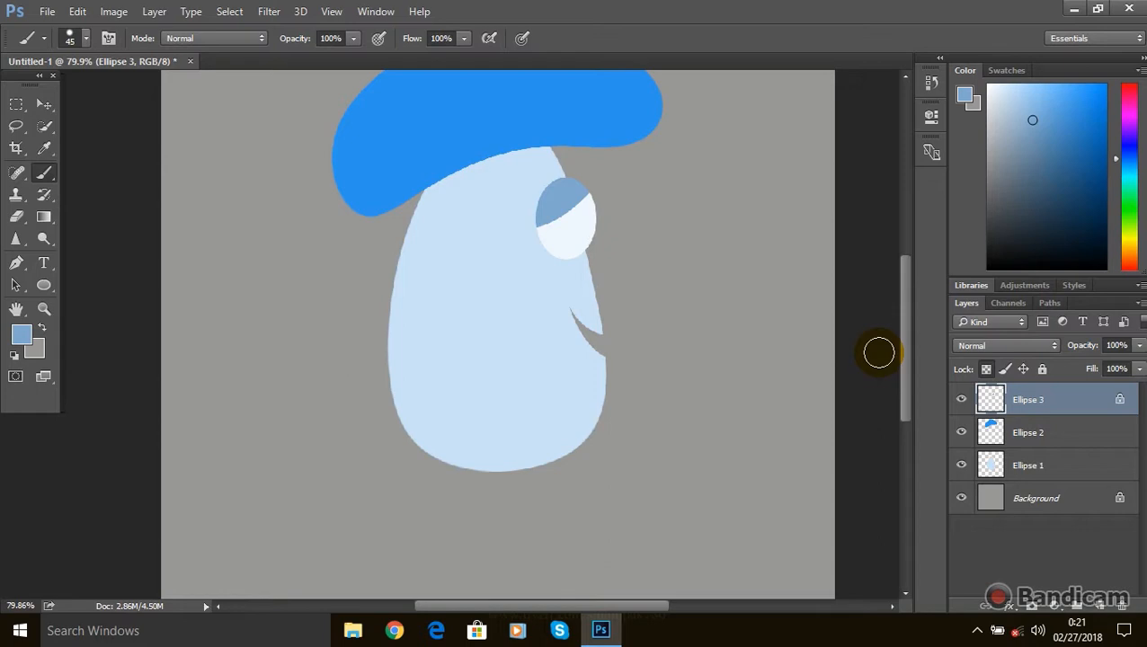
key("ctrl+z")
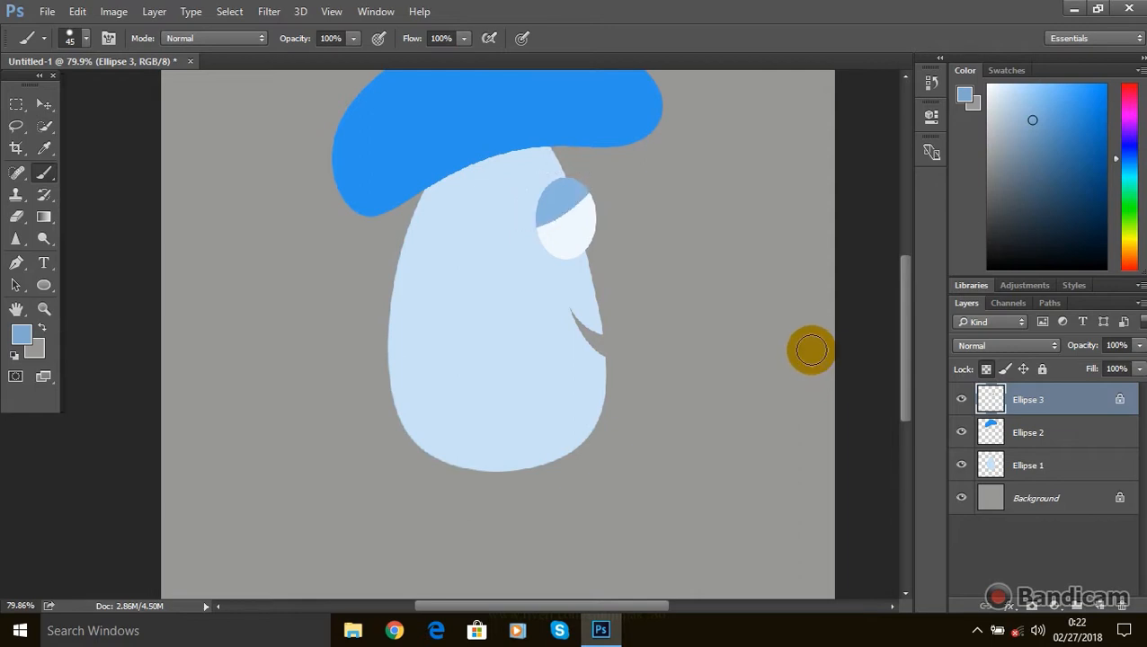
scroll(576, 241, "up", 2)
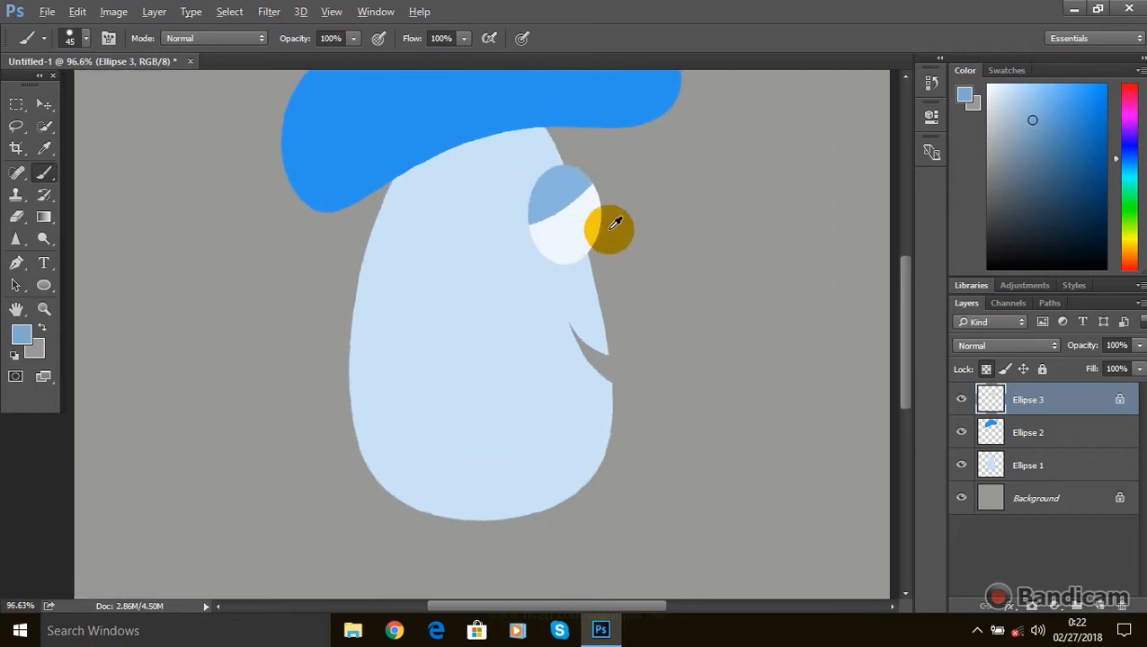
scroll(576, 225, "up", 5)
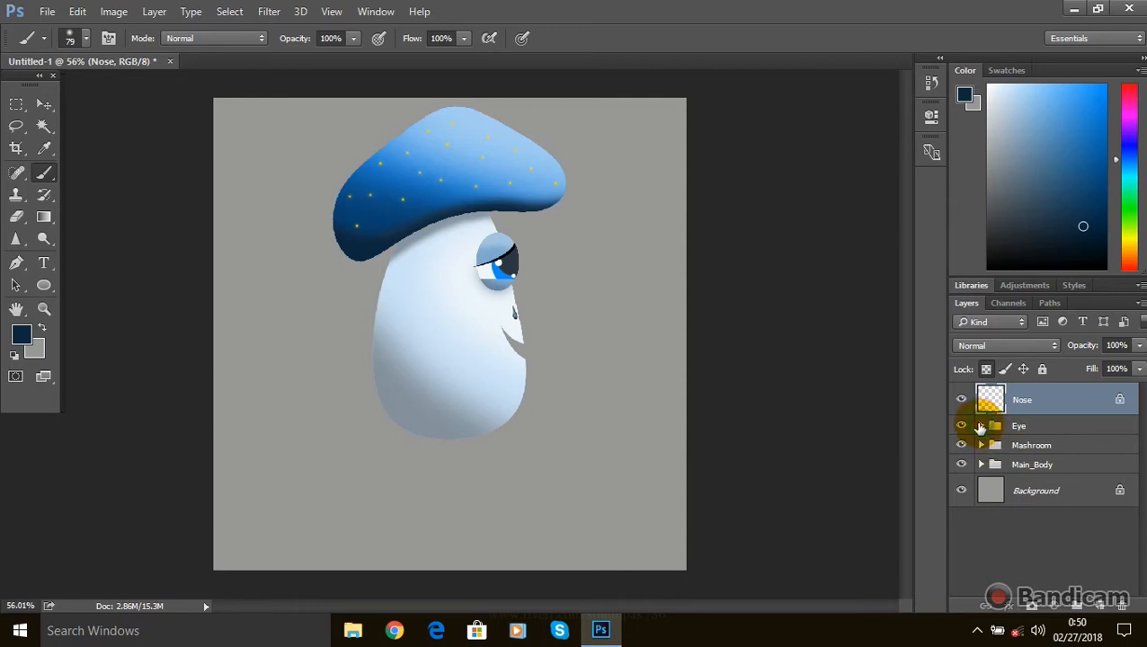
Examine what each layer in the Eye group contributes to the eye, from Eye_Lash to Eyes_Dark-Light01, and collapse the group.
left_click(980, 425)
left_click(961, 453)
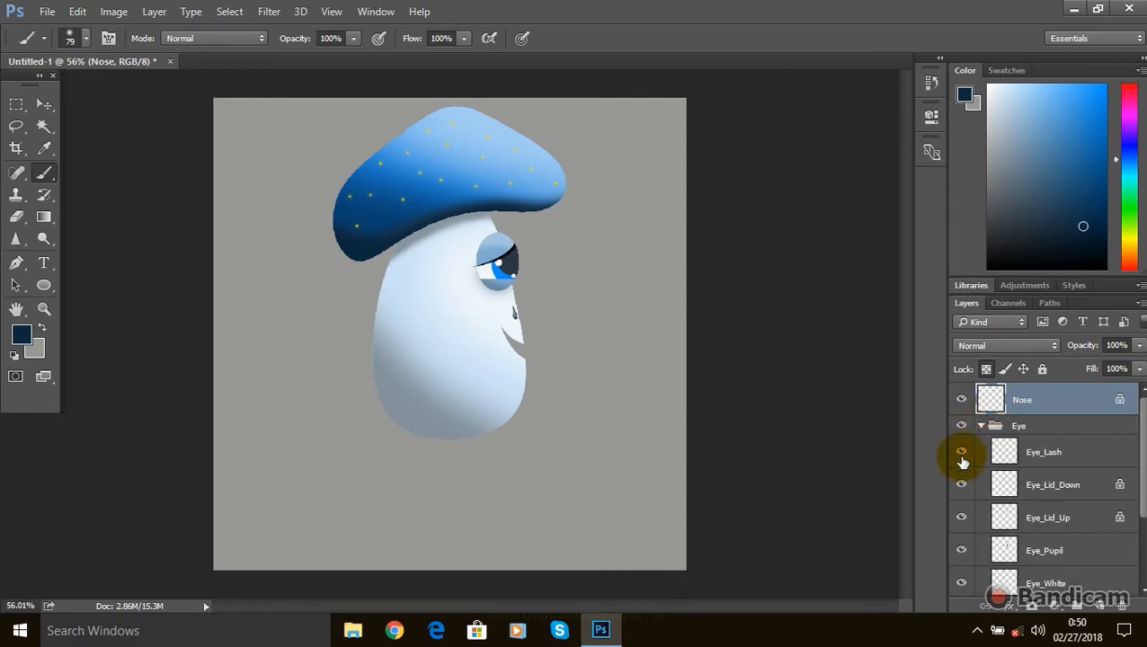
left_click(962, 485)
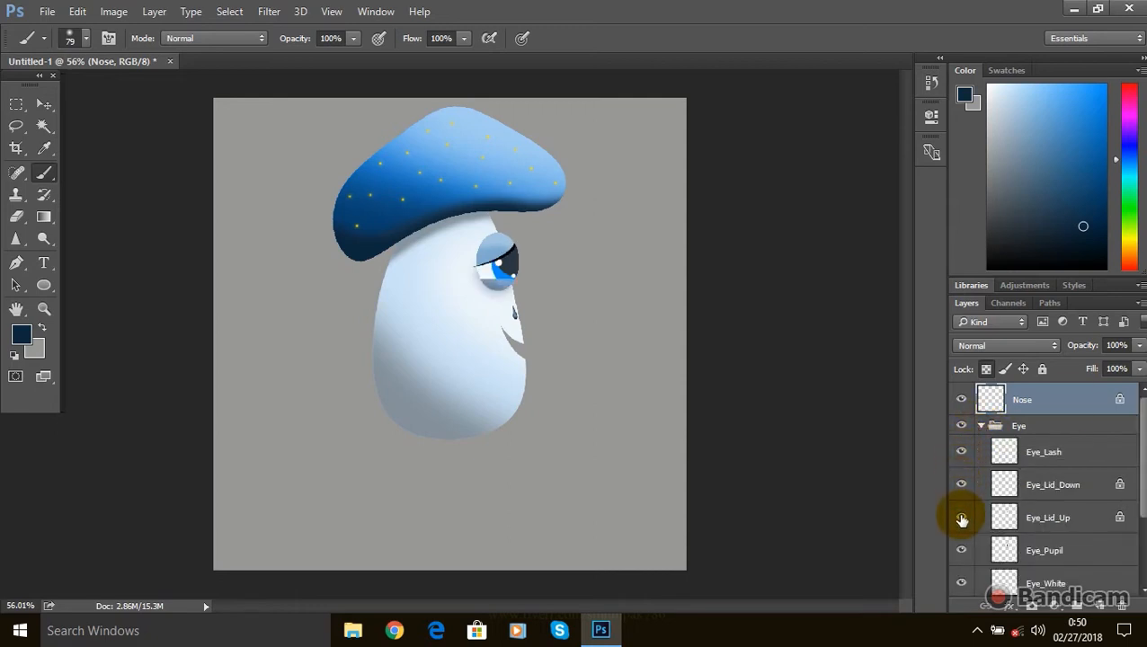
left_click(962, 519)
double_click(1077, 71)
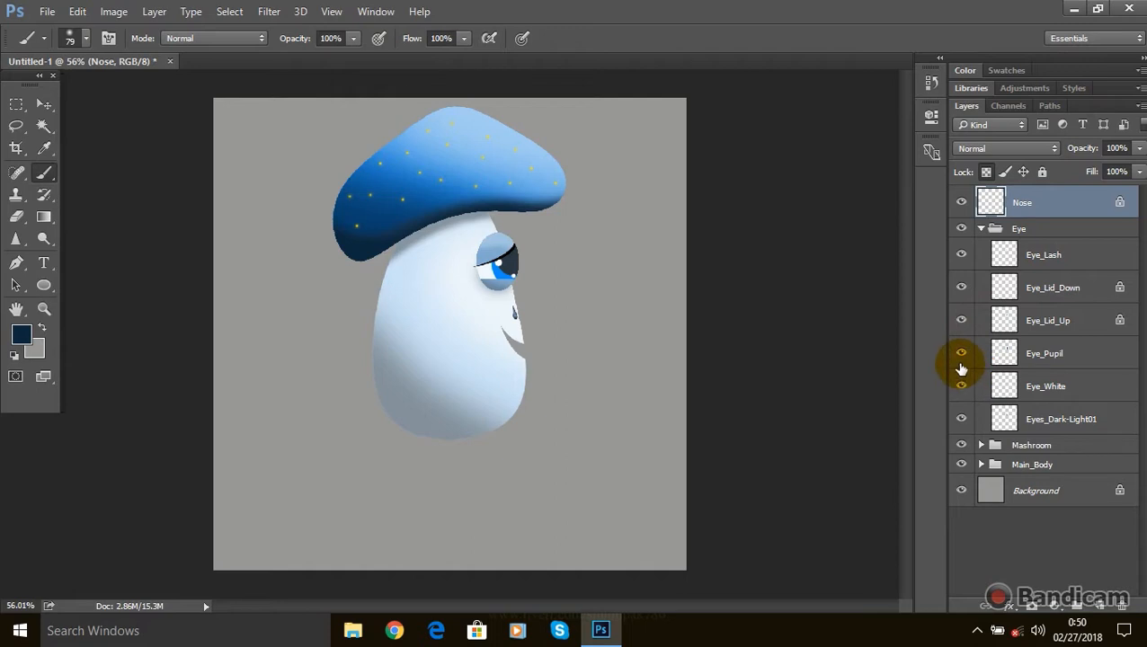
left_click(963, 386)
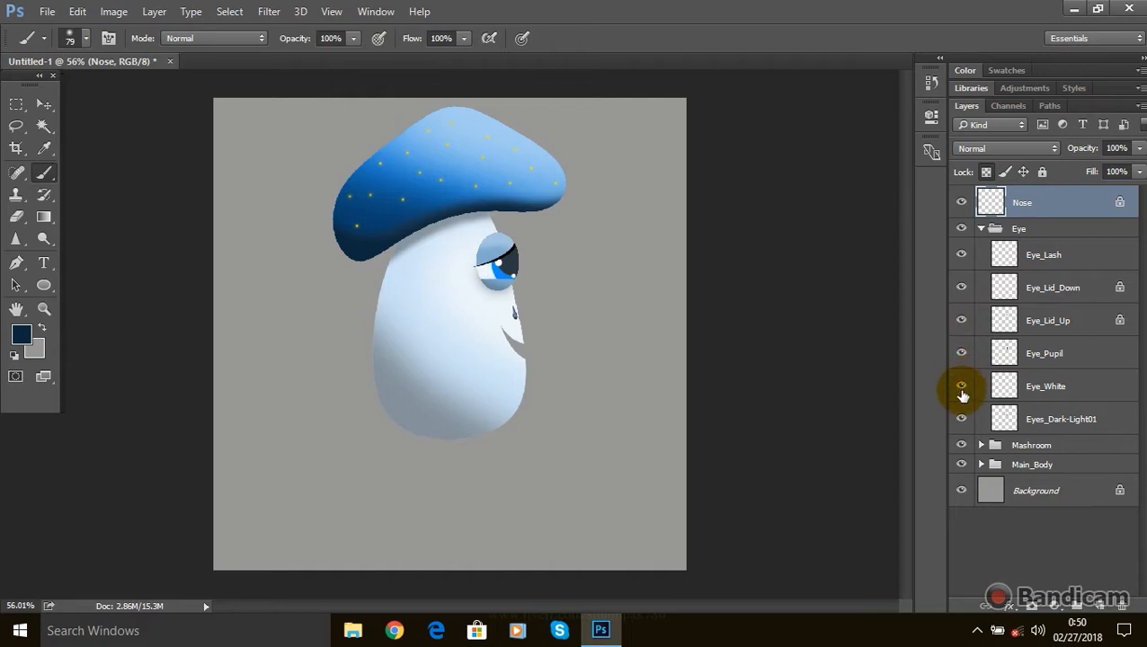
left_click(963, 423)
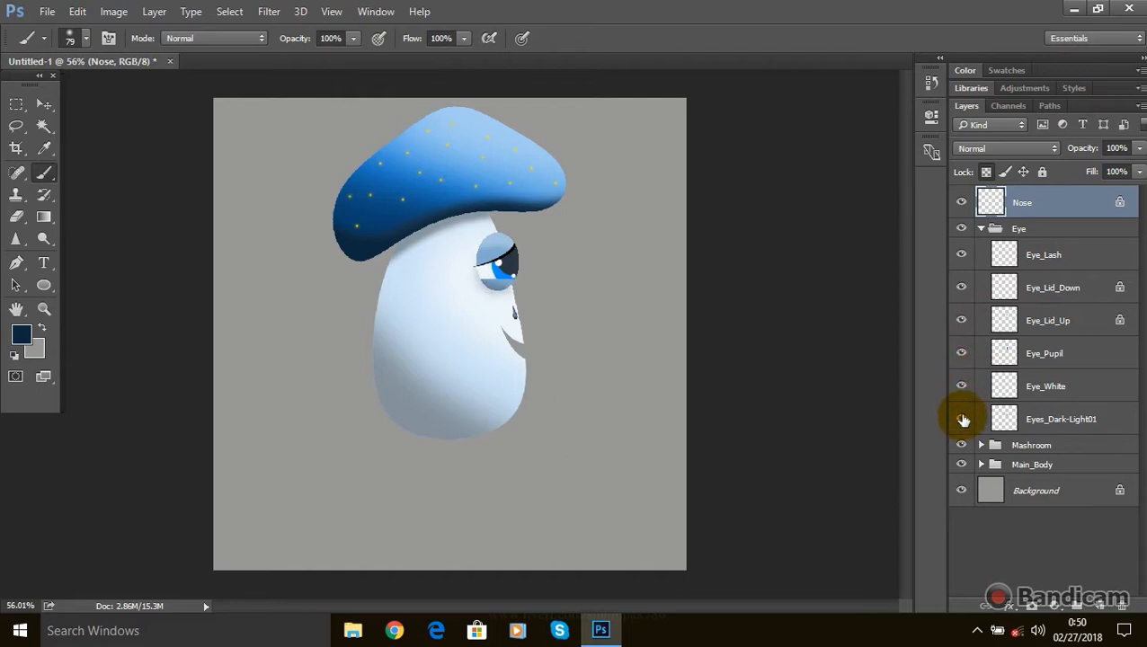
left_click(981, 230)
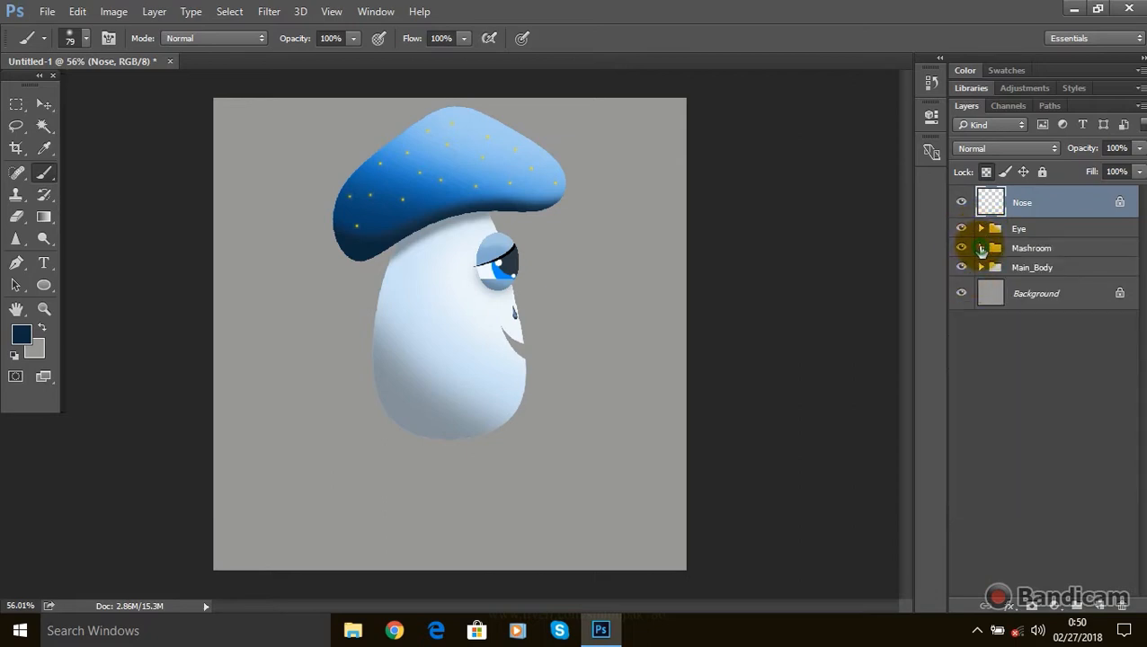
Examine the Mashroom group's glow, dark-light and head layers by toggling their visibility, and collapse the group.
left_click(982, 248)
left_click(962, 274)
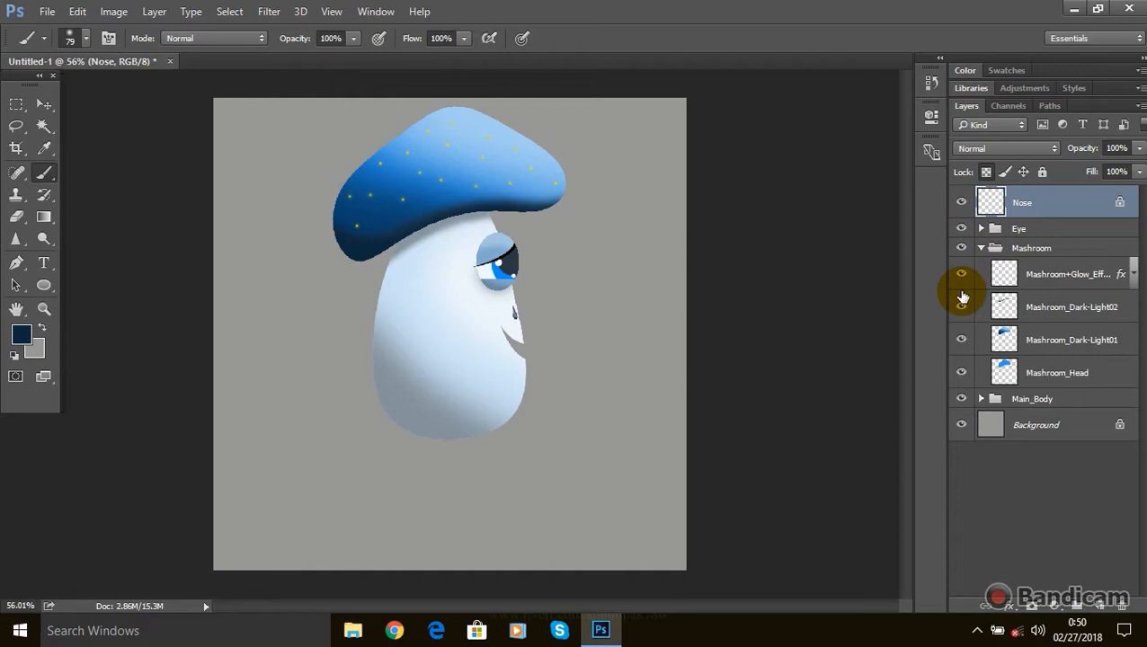
left_click(961, 308)
left_click(960, 308)
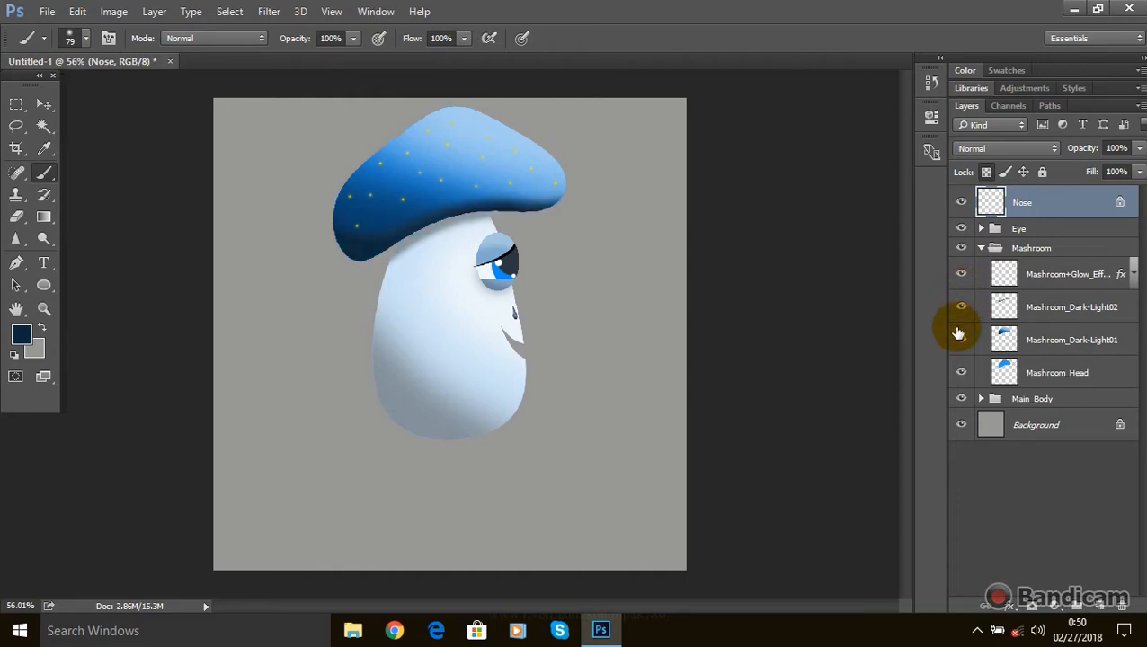
left_click(959, 339)
left_click(960, 339)
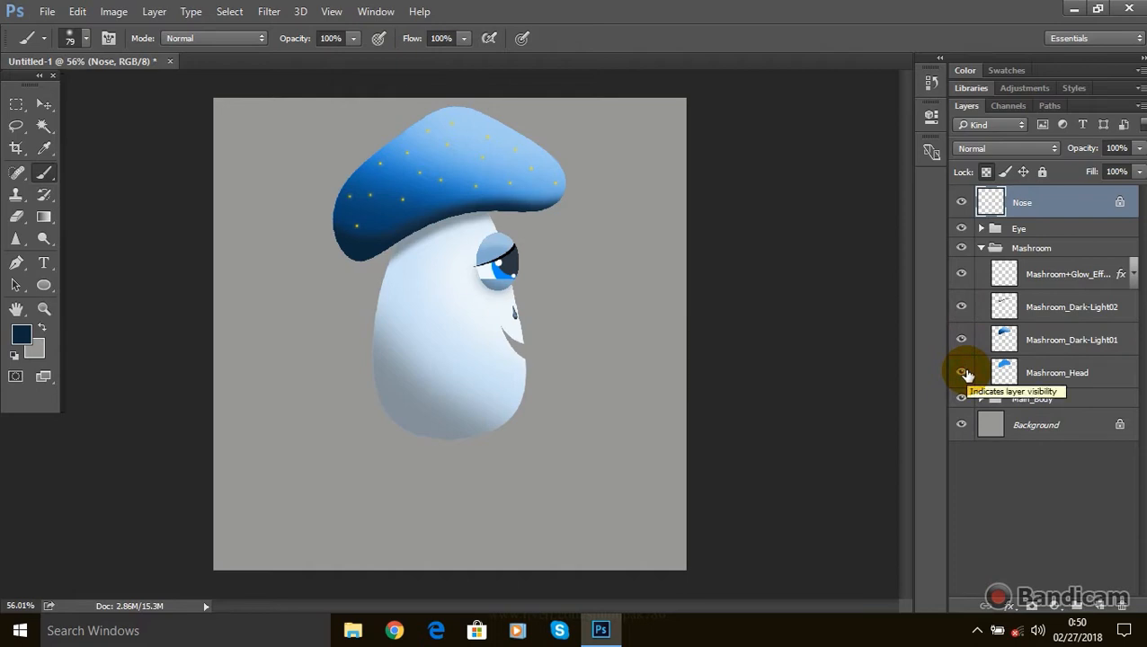
left_click(982, 249)
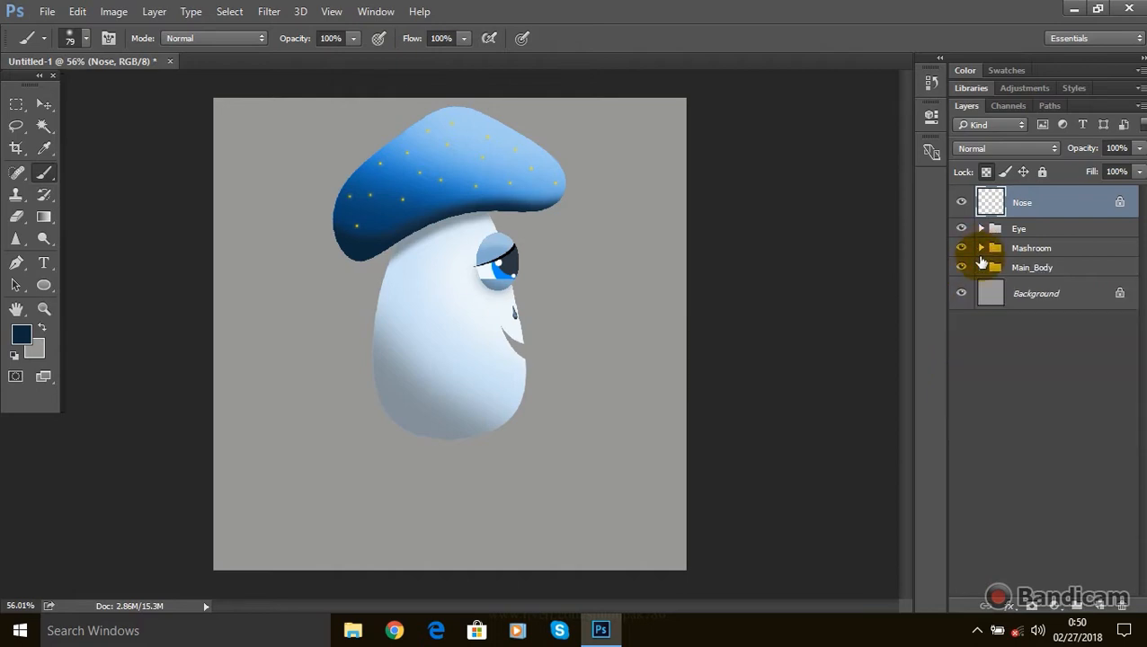
Compare the character with and without the Main_Body_Dark-Light, Main_Body and Nose layers, leaving all of them visible.
left_click(981, 268)
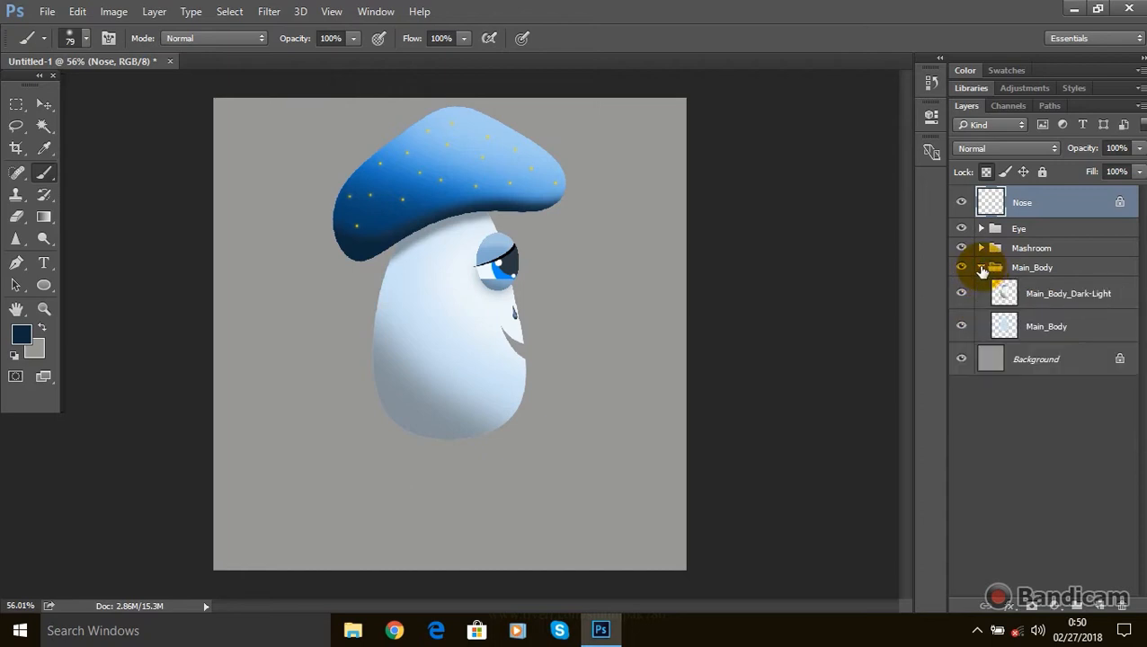
left_click(962, 294)
left_click(962, 295)
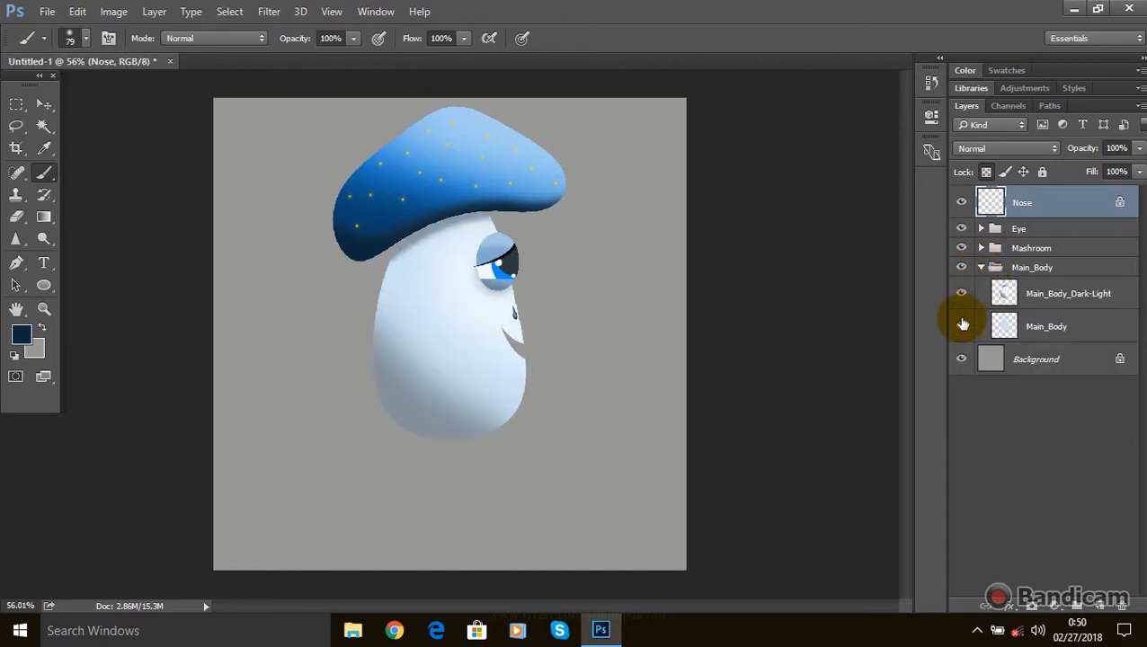
left_click(960, 327)
left_click(961, 328)
left_click(961, 328)
left_click(961, 328)
left_click(961, 328)
left_click(961, 328)
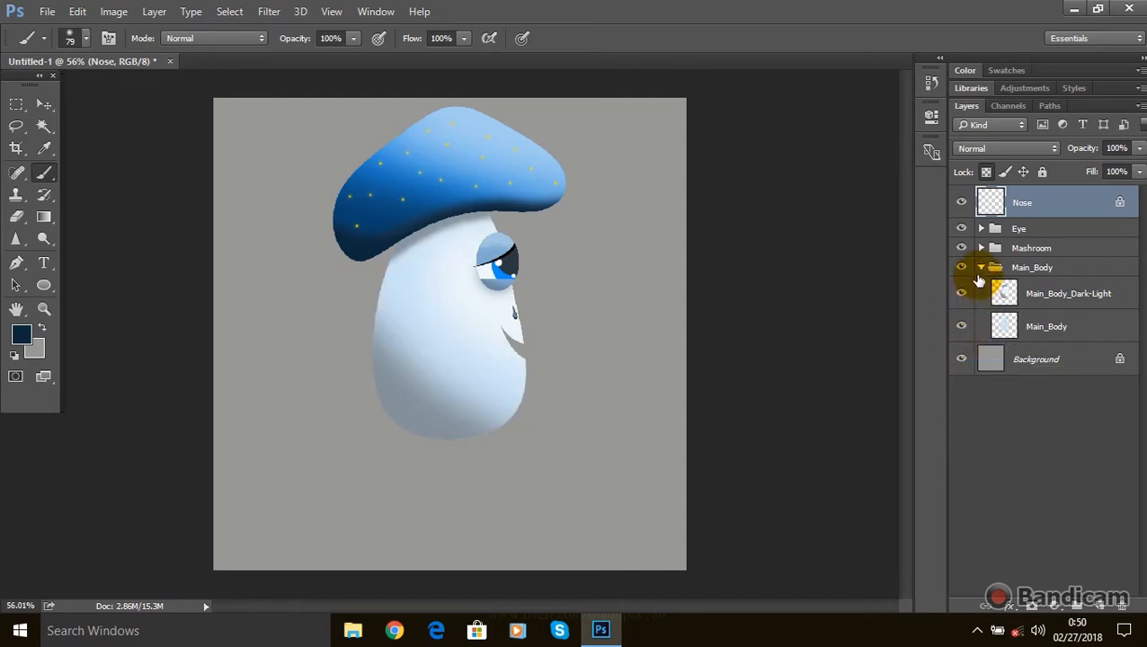
left_click(981, 267)
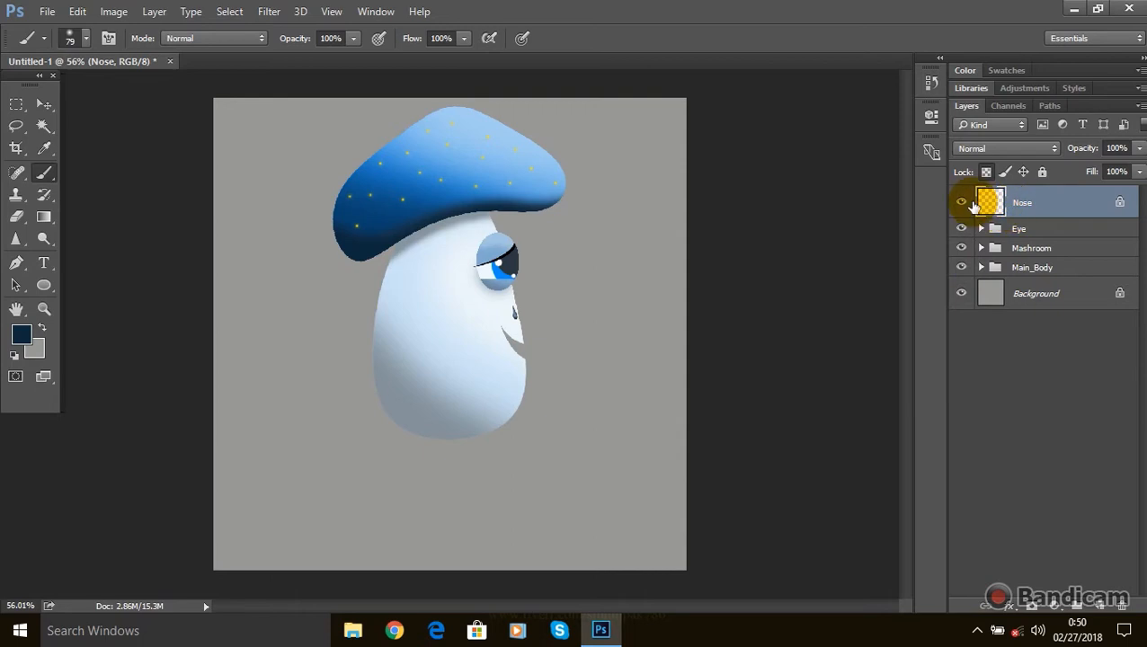
left_click(963, 203)
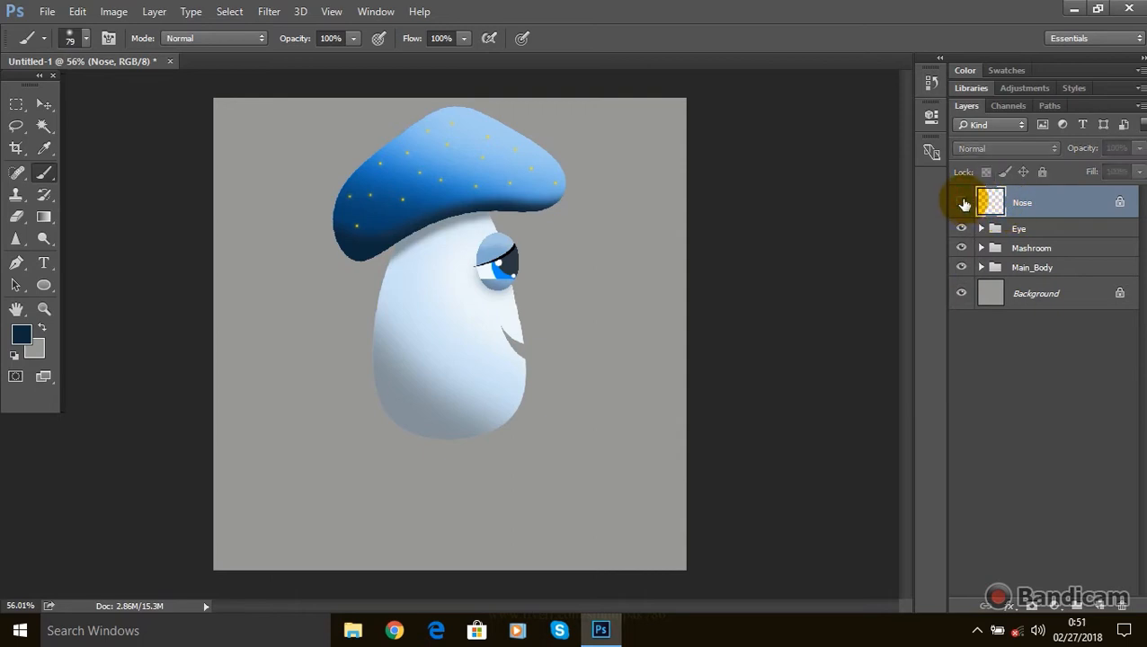
left_click(963, 203)
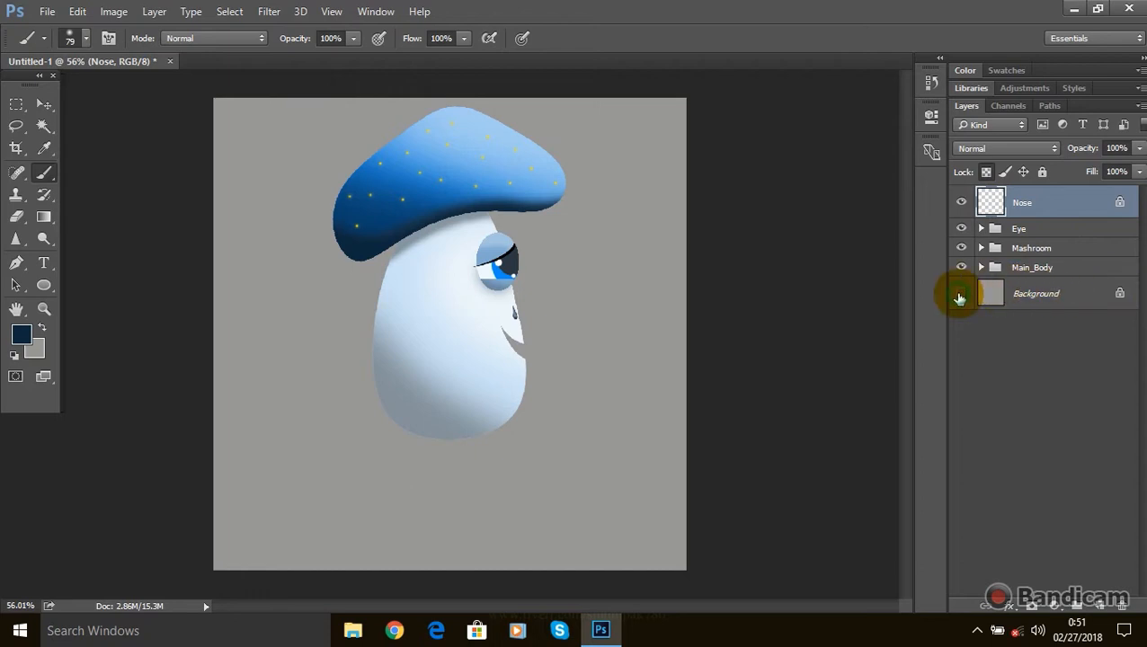
Move the Nose layer and the Eye, Mashroom and Main_Body groups together down to the middle of the canvas, and reselect only Nose.
left_click(959, 297)
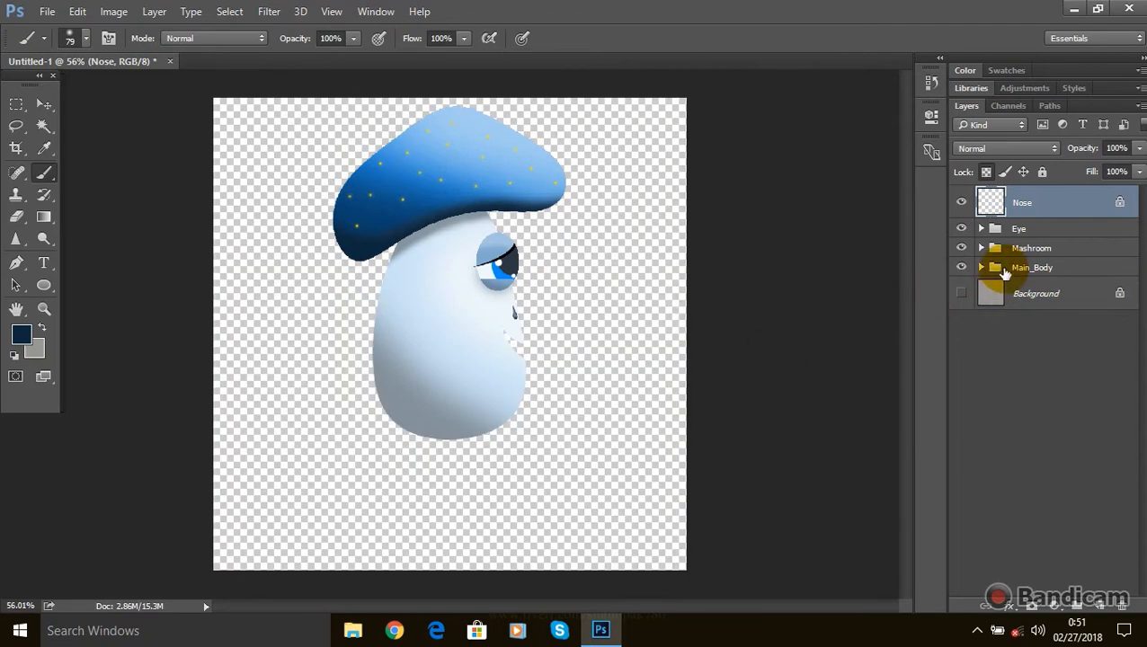
left_click(1005, 269)
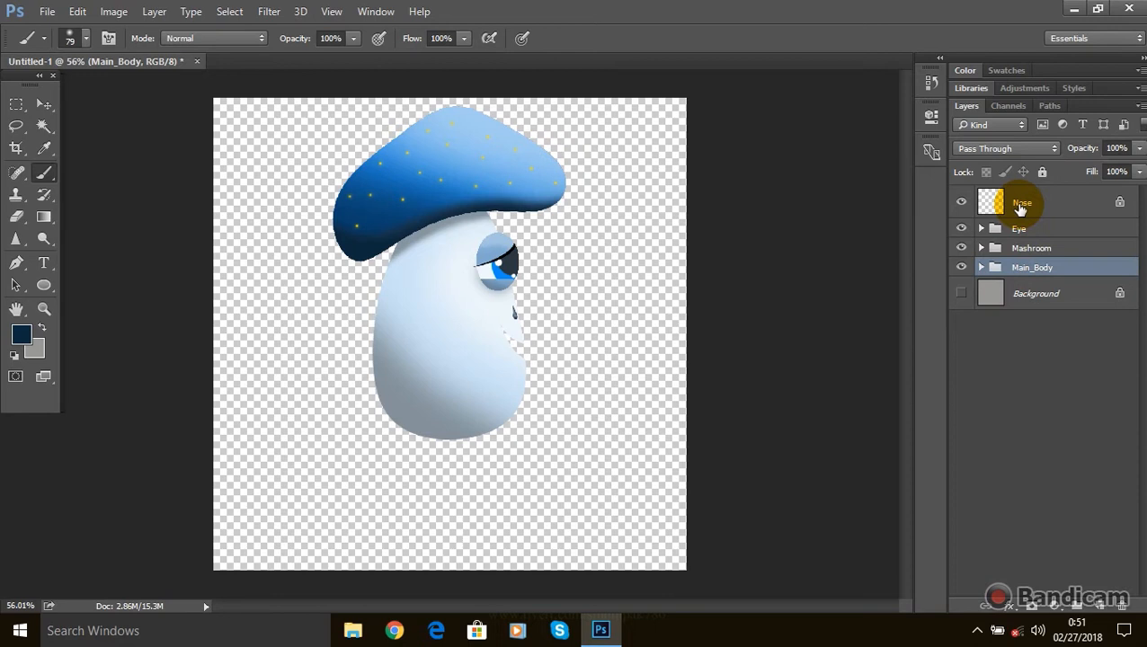
left_click(1020, 207, "shift")
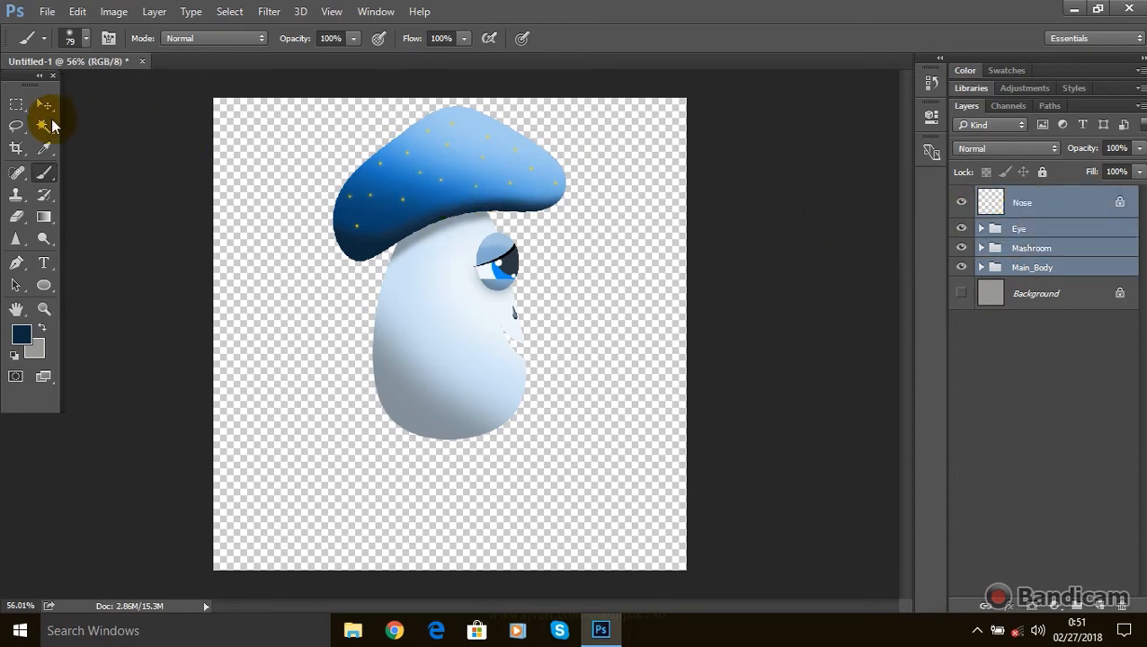
left_click(43, 104)
left_click_drag(414, 177, 432, 269)
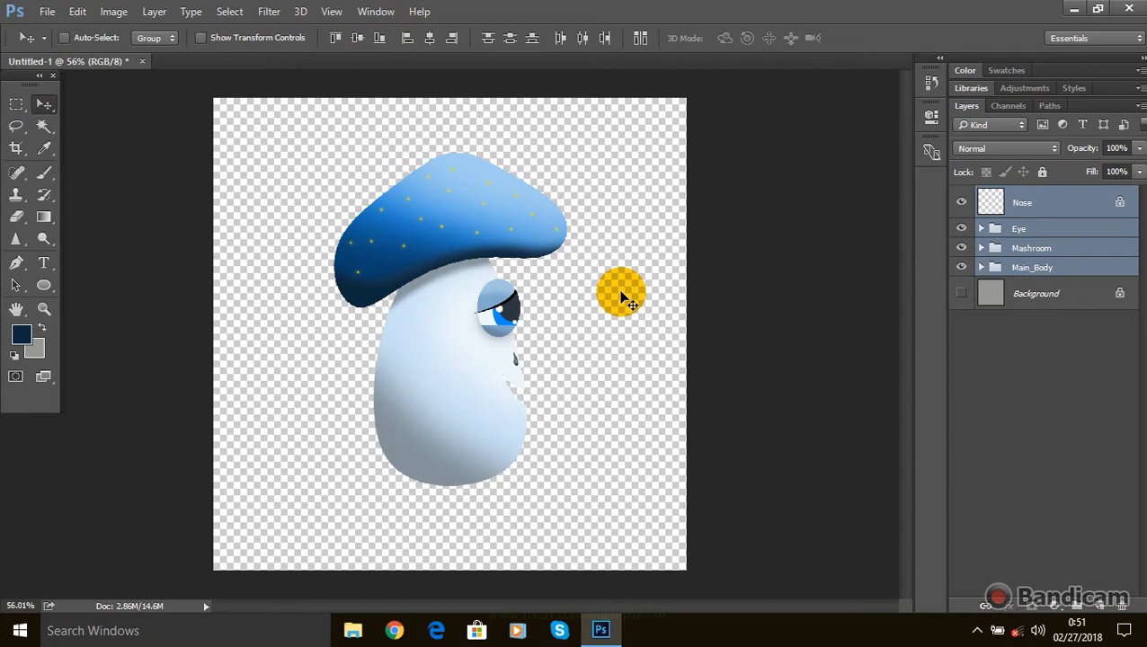
left_click(962, 295)
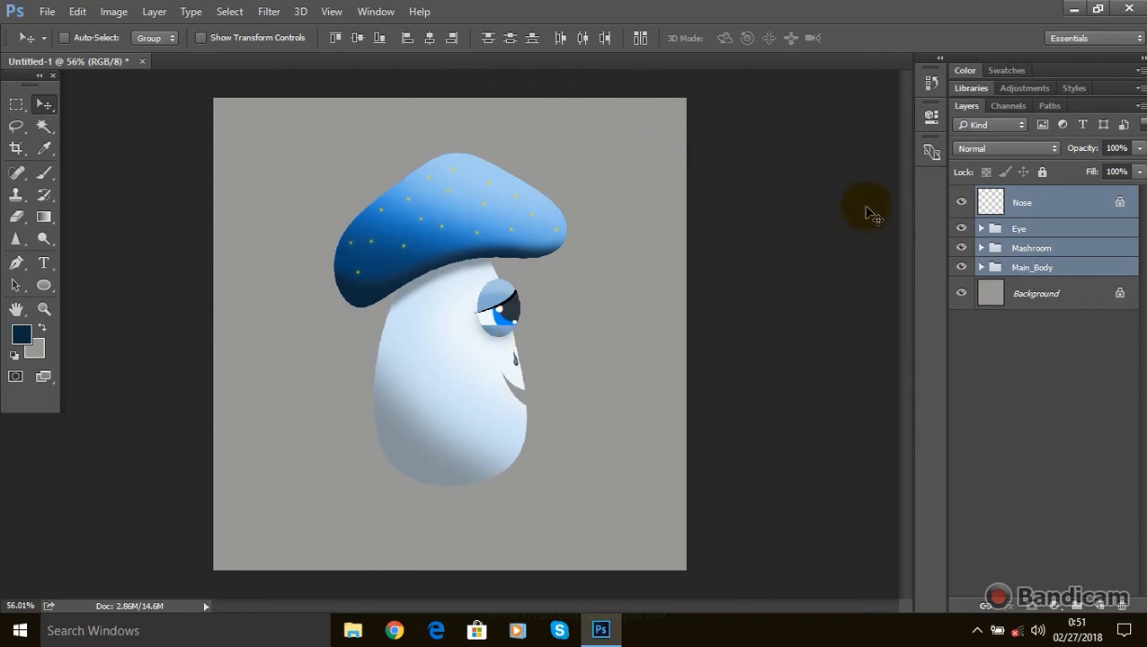
left_click(432, 264)
left_click(1020, 294)
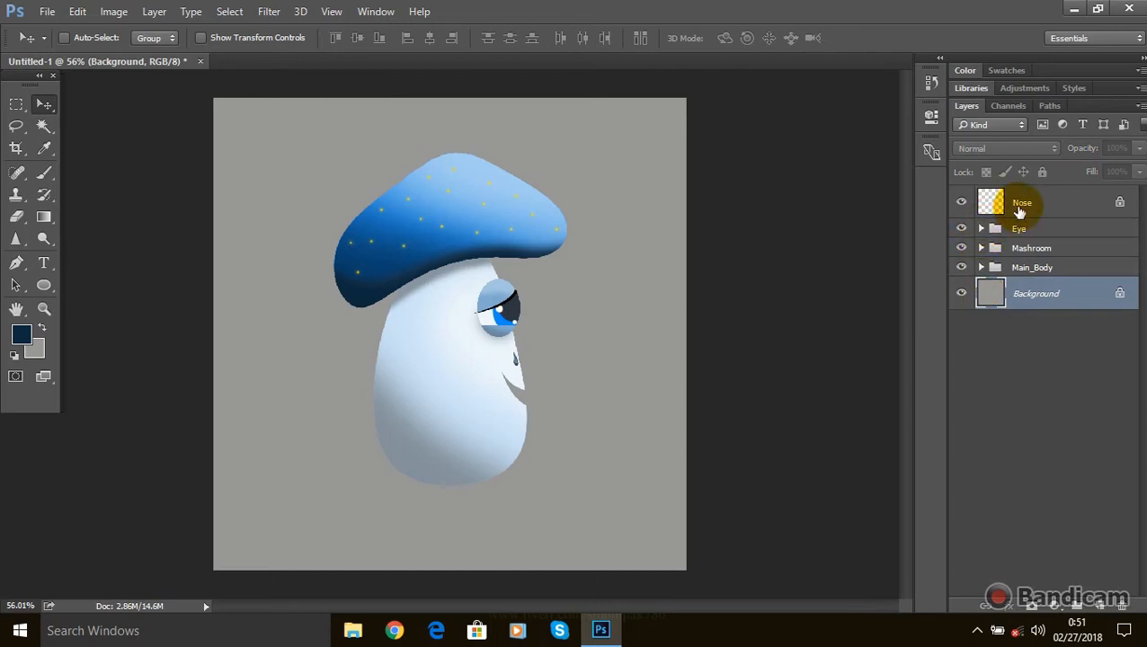
left_click(1021, 203)
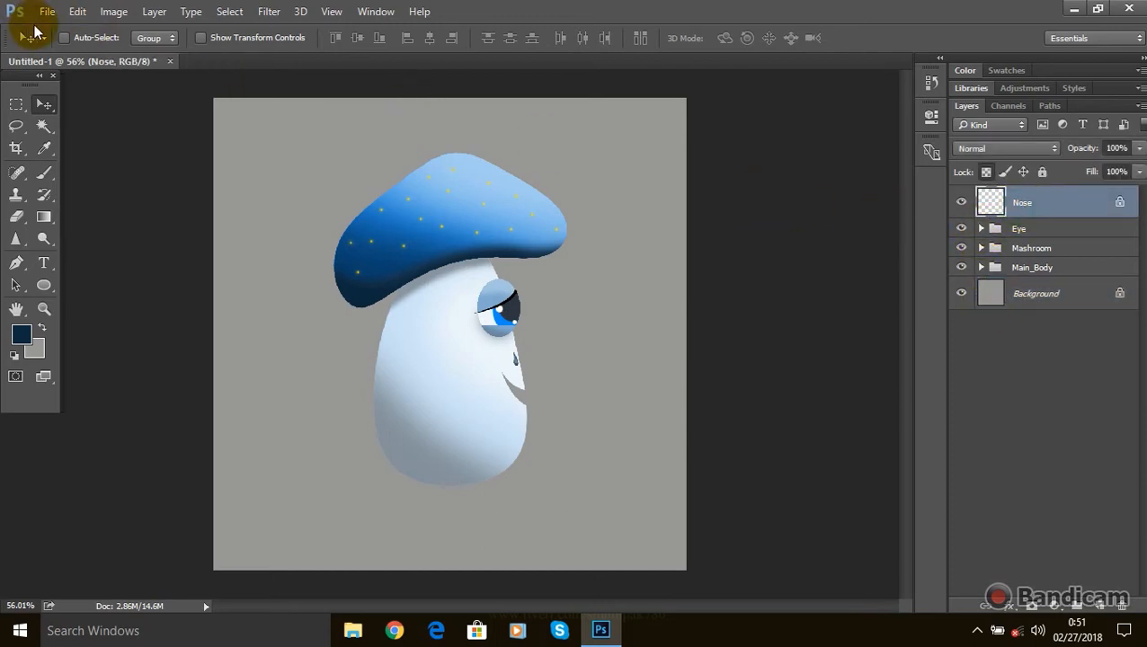
Hide the Background layer so that the character stands on transparency.
left_click(47, 12)
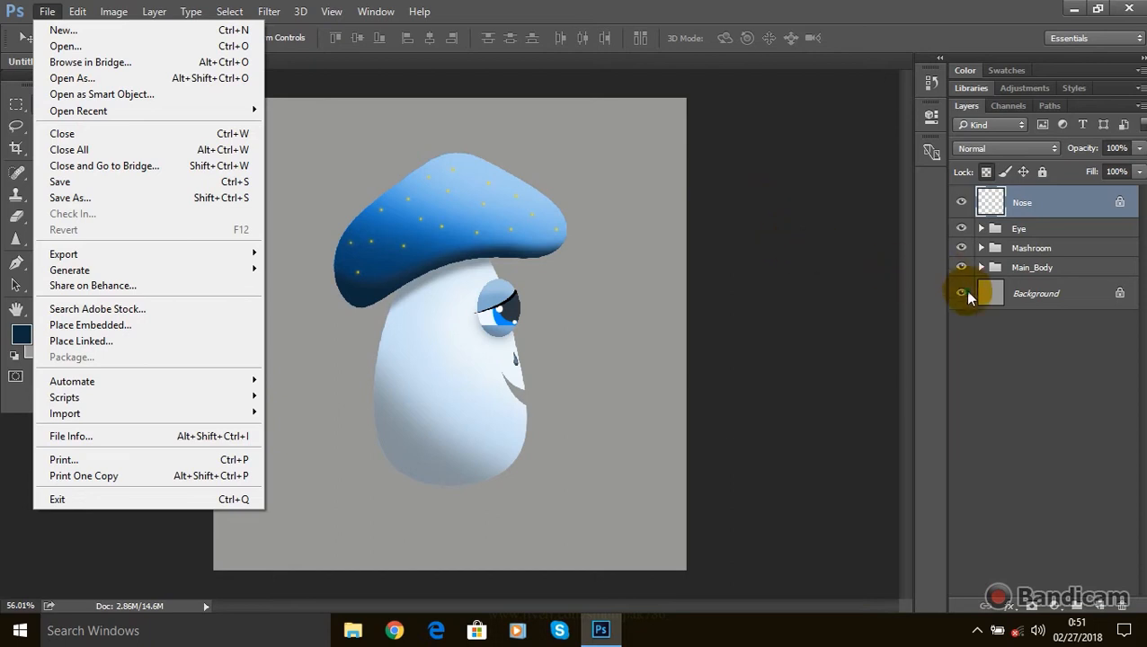
left_click(963, 293)
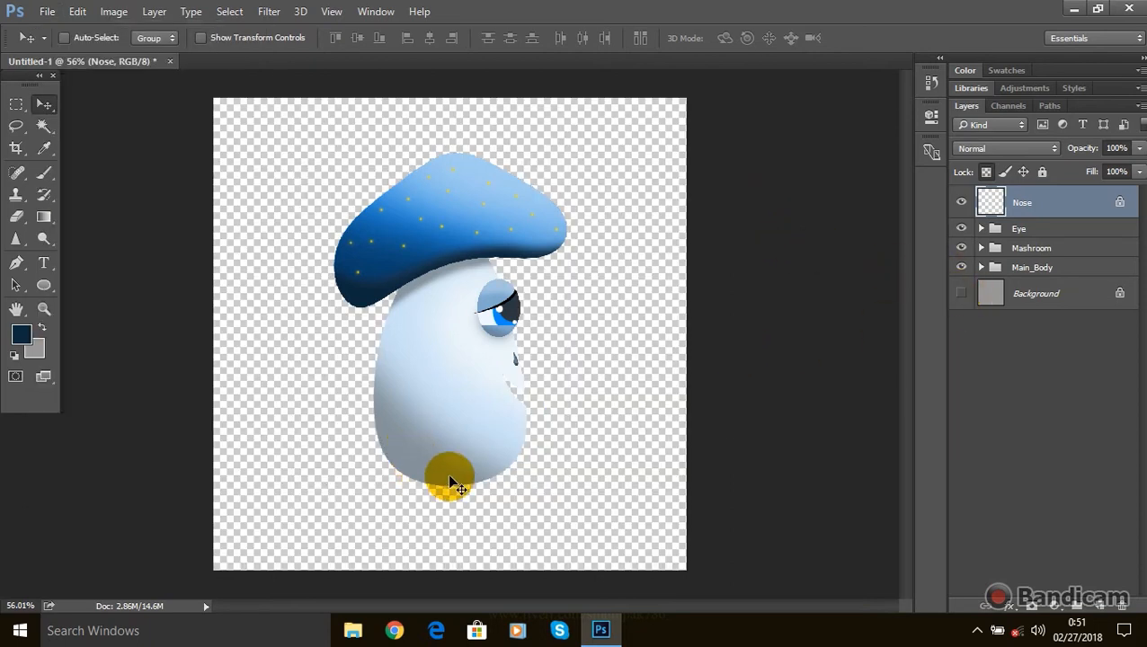
left_click(45, 12)
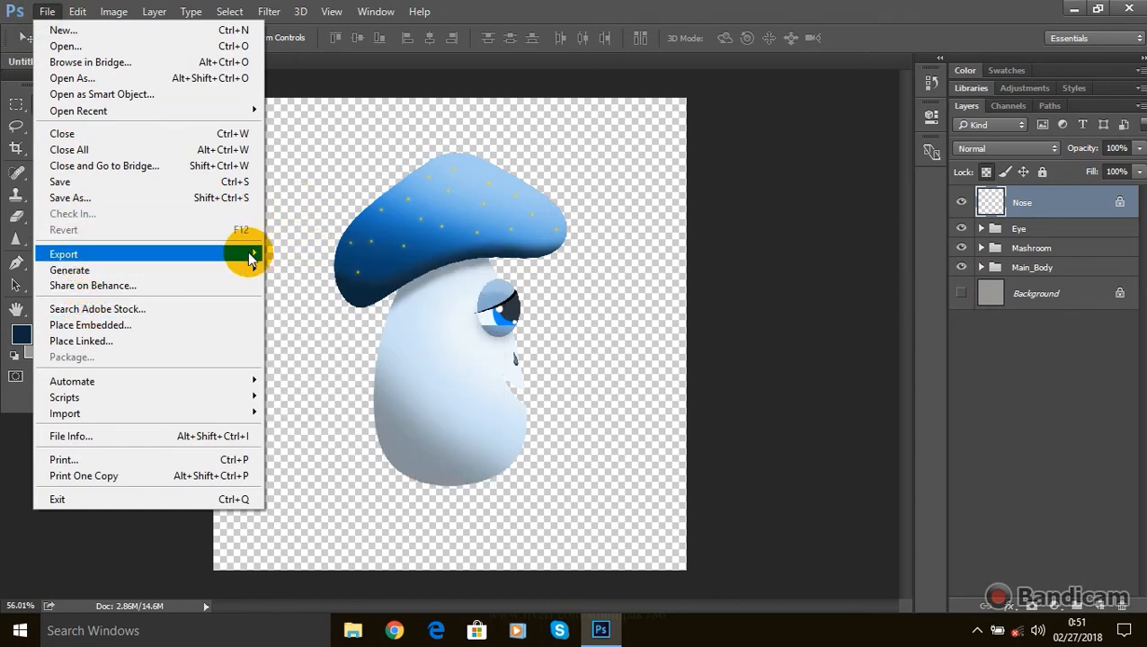
left_click(289, 250)
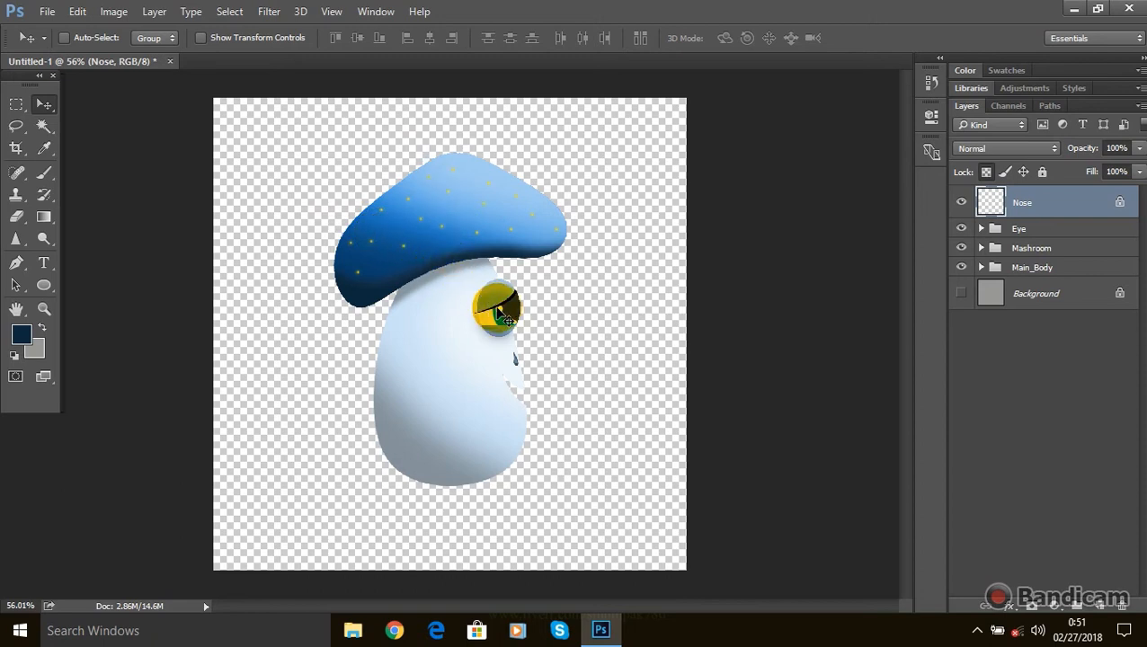
left_click_drag(534, 267, 551, 246)
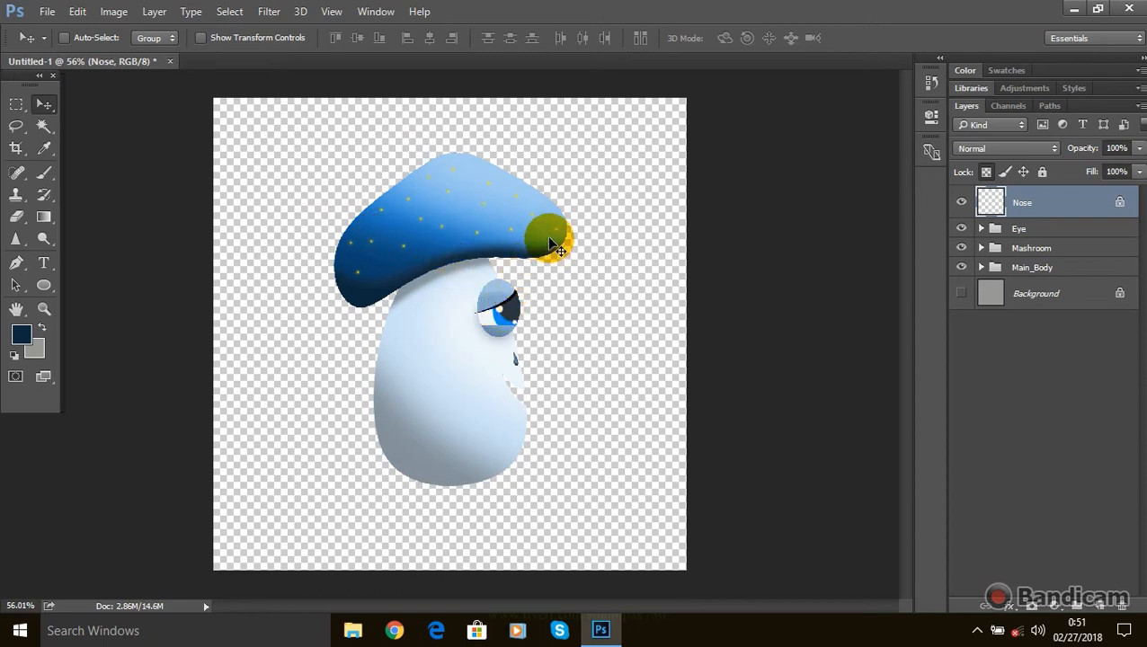
Save the character to the Desktop as a PNG file named Mashroom, accepting the PNG options.
left_click(48, 10)
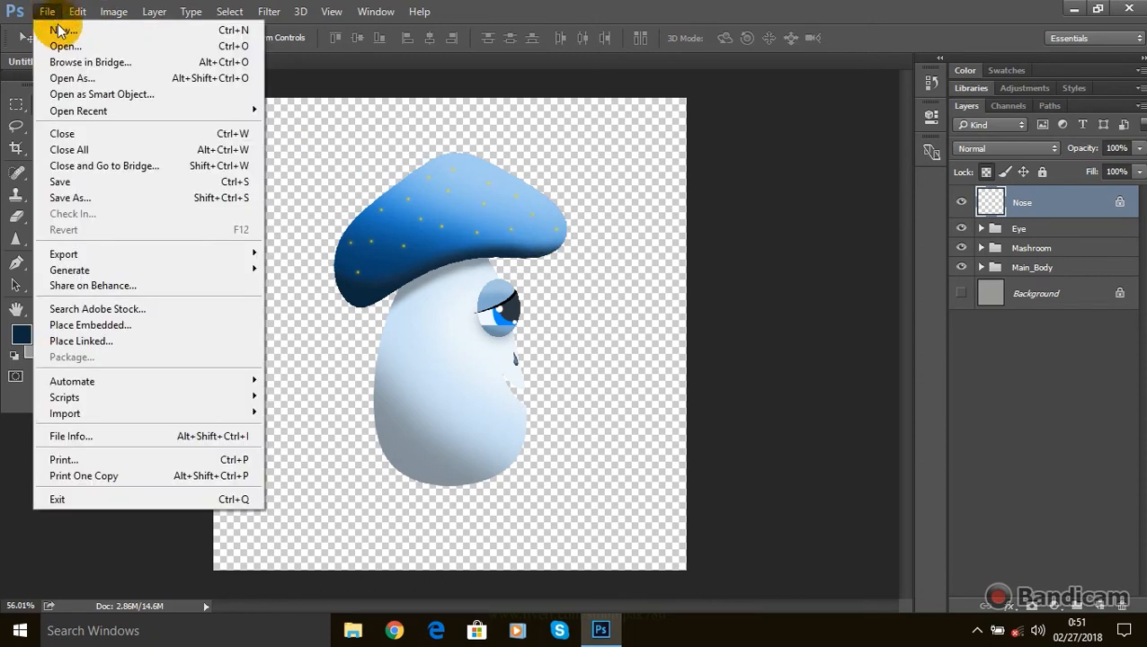
left_click(88, 196)
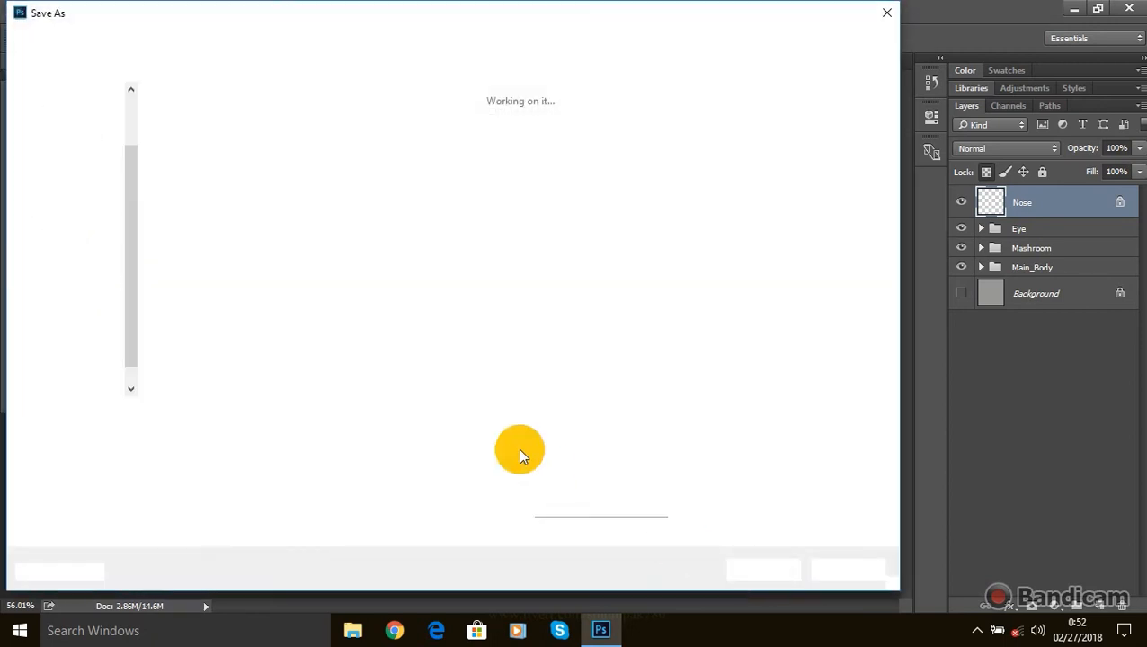
left_click(303, 435)
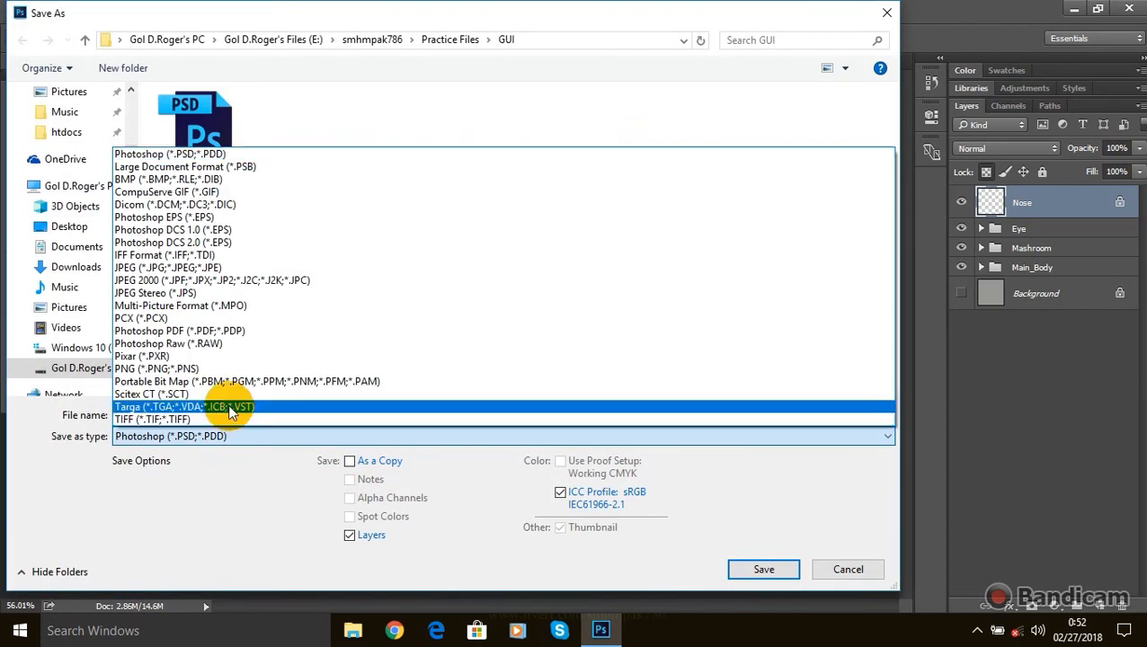
left_click(188, 369)
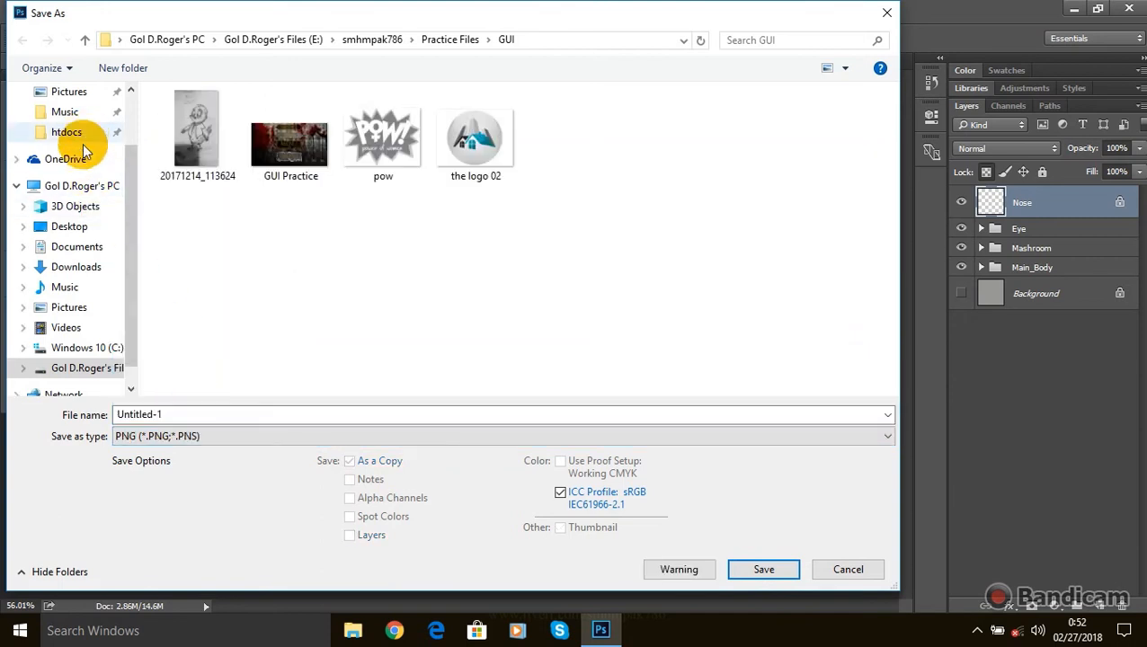
left_click(76, 226)
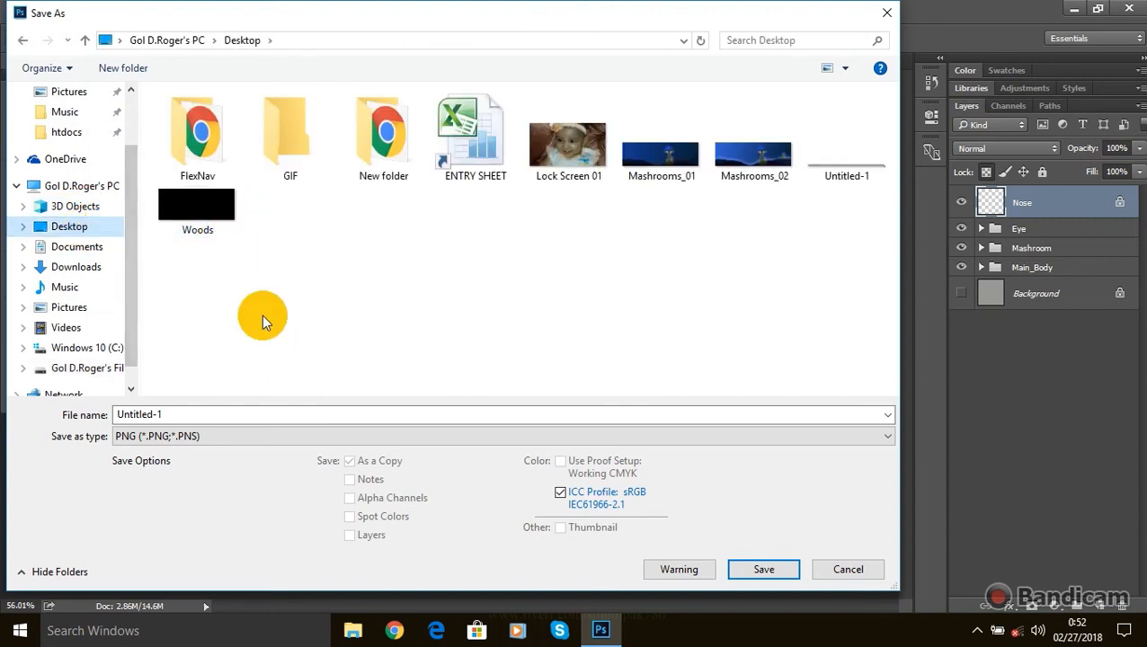
left_click(510, 417)
type("Ma")
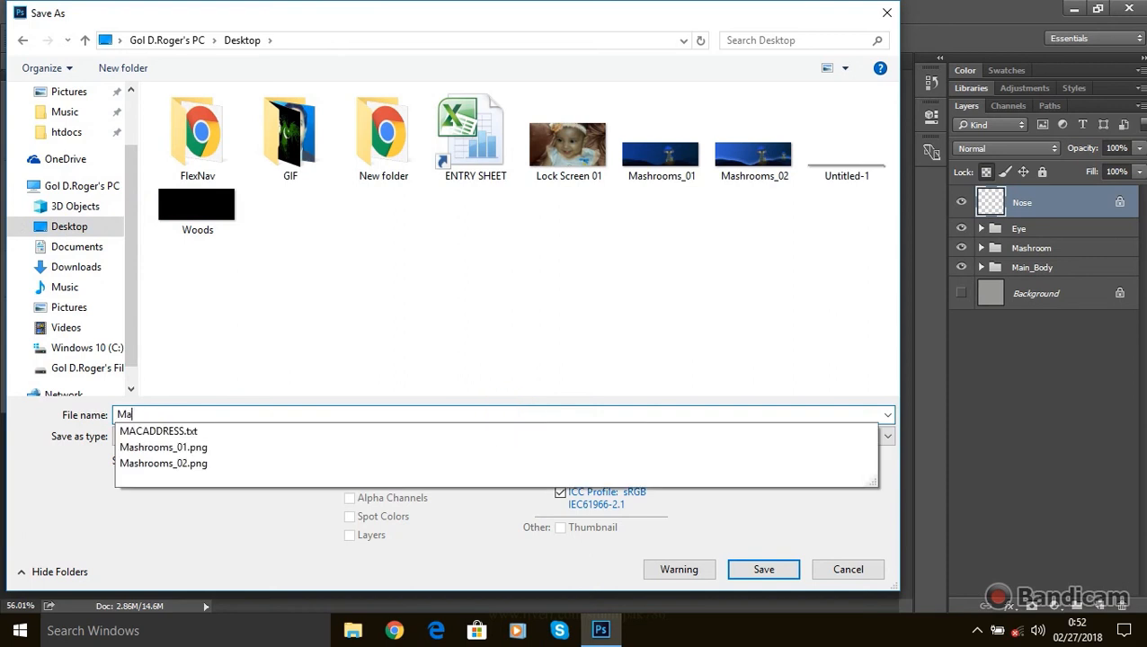
type("shroom")
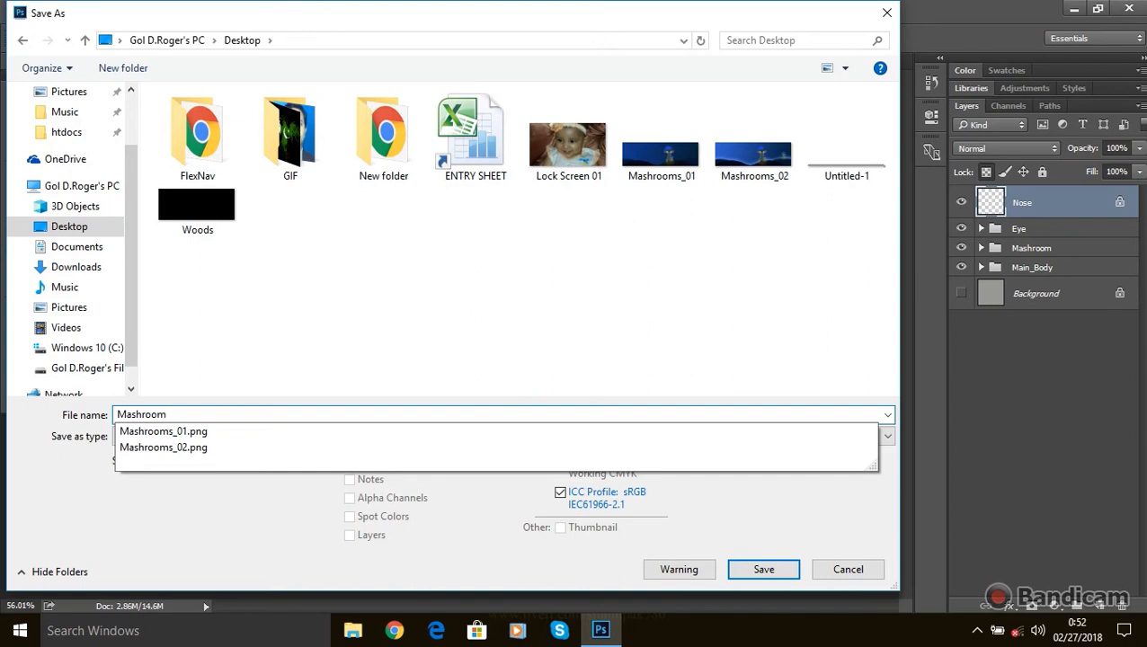
left_click(763, 568)
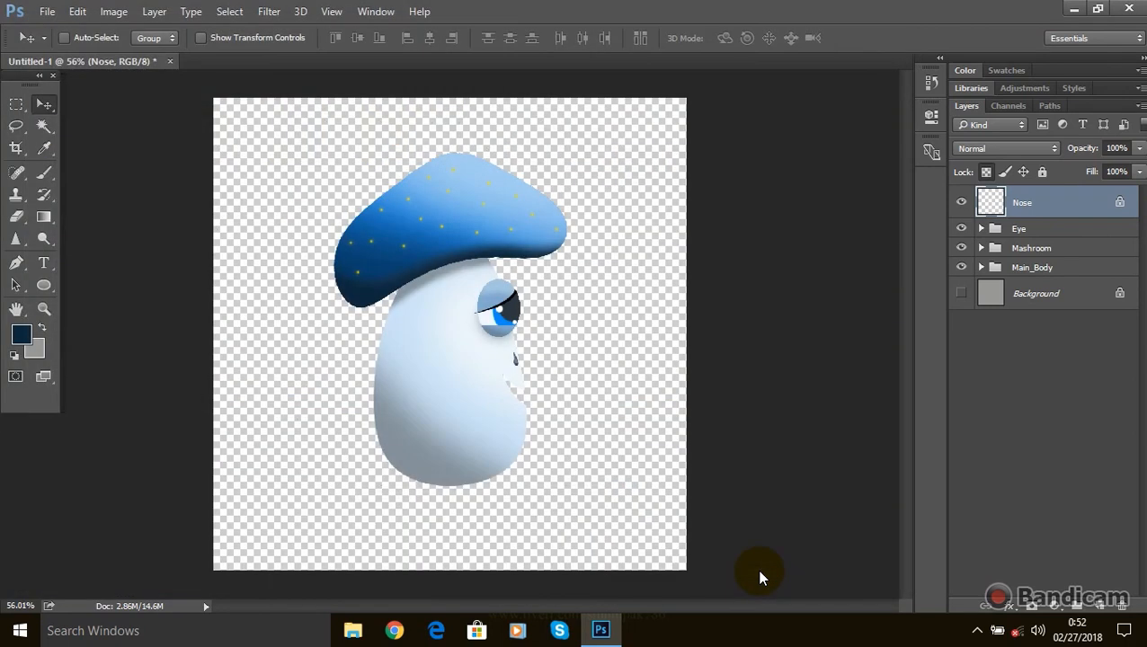
left_click(629, 192)
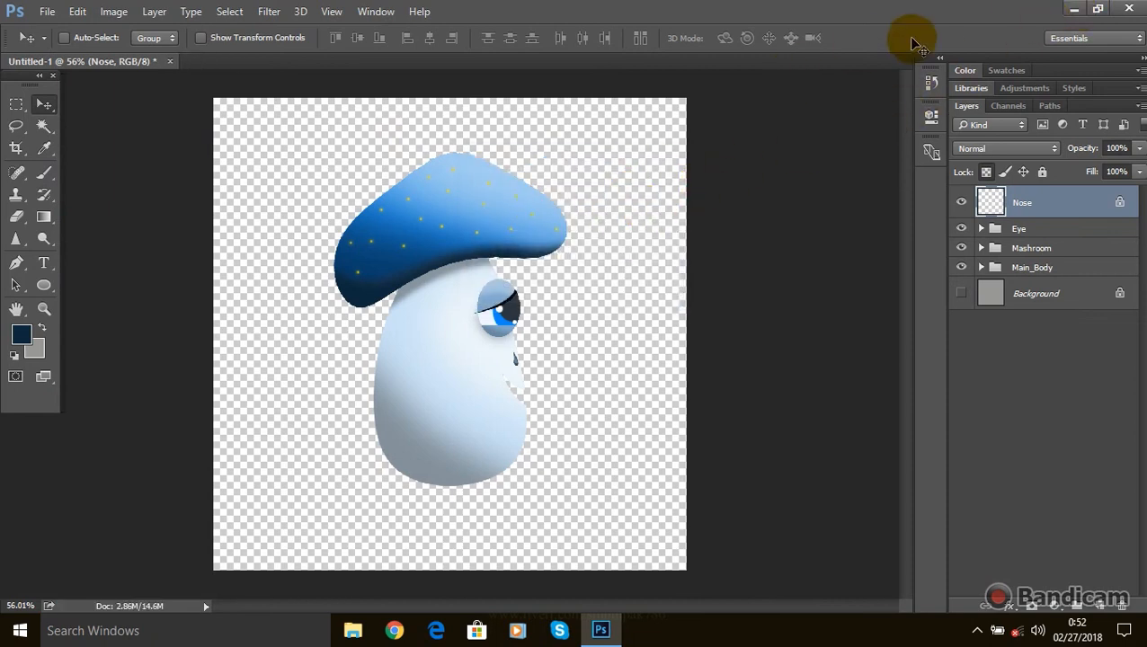
Minimize Photoshop, cancel the reopened save dialog, and open the Mashroom image from the desktop for viewing.
left_click(1073, 9)
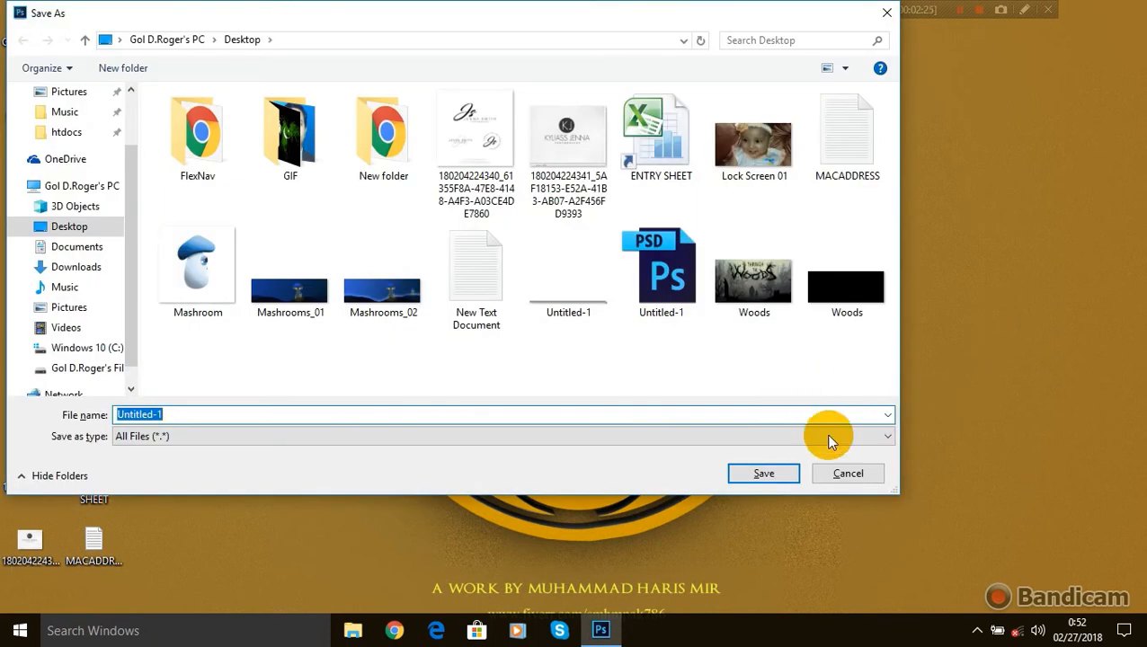
left_click(834, 469)
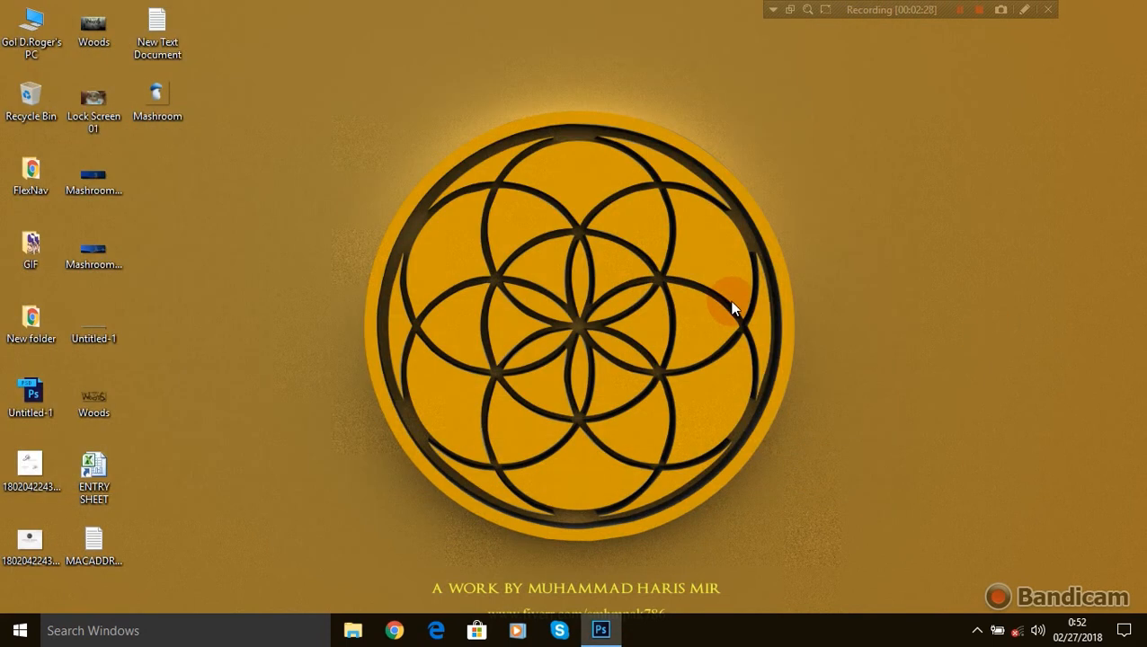
double_click(160, 102)
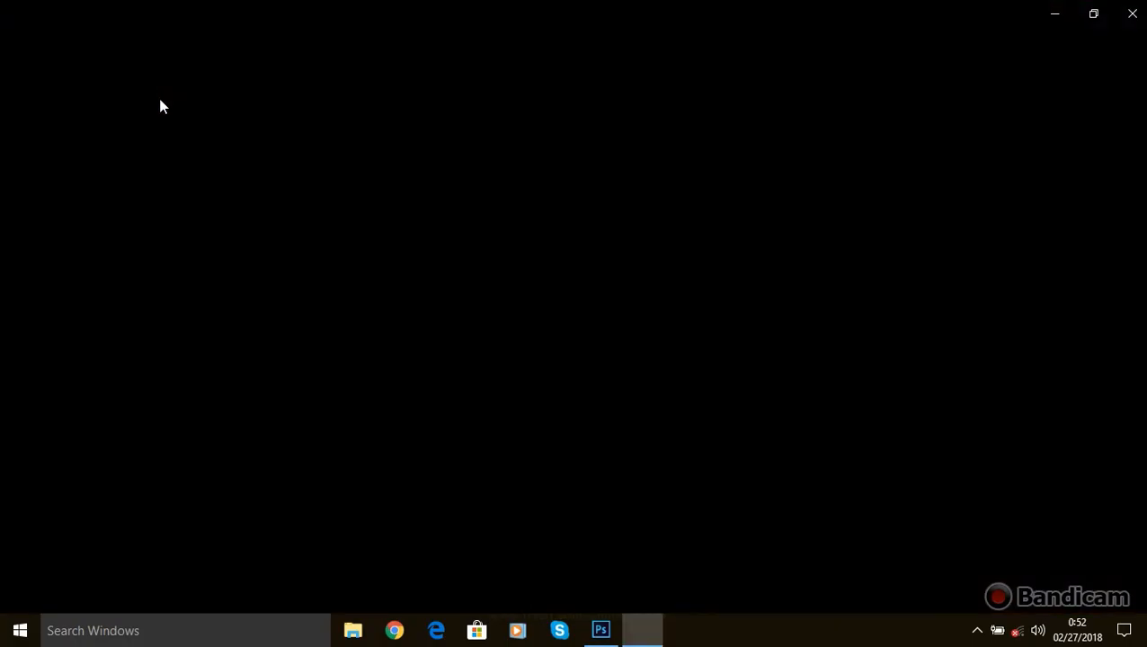